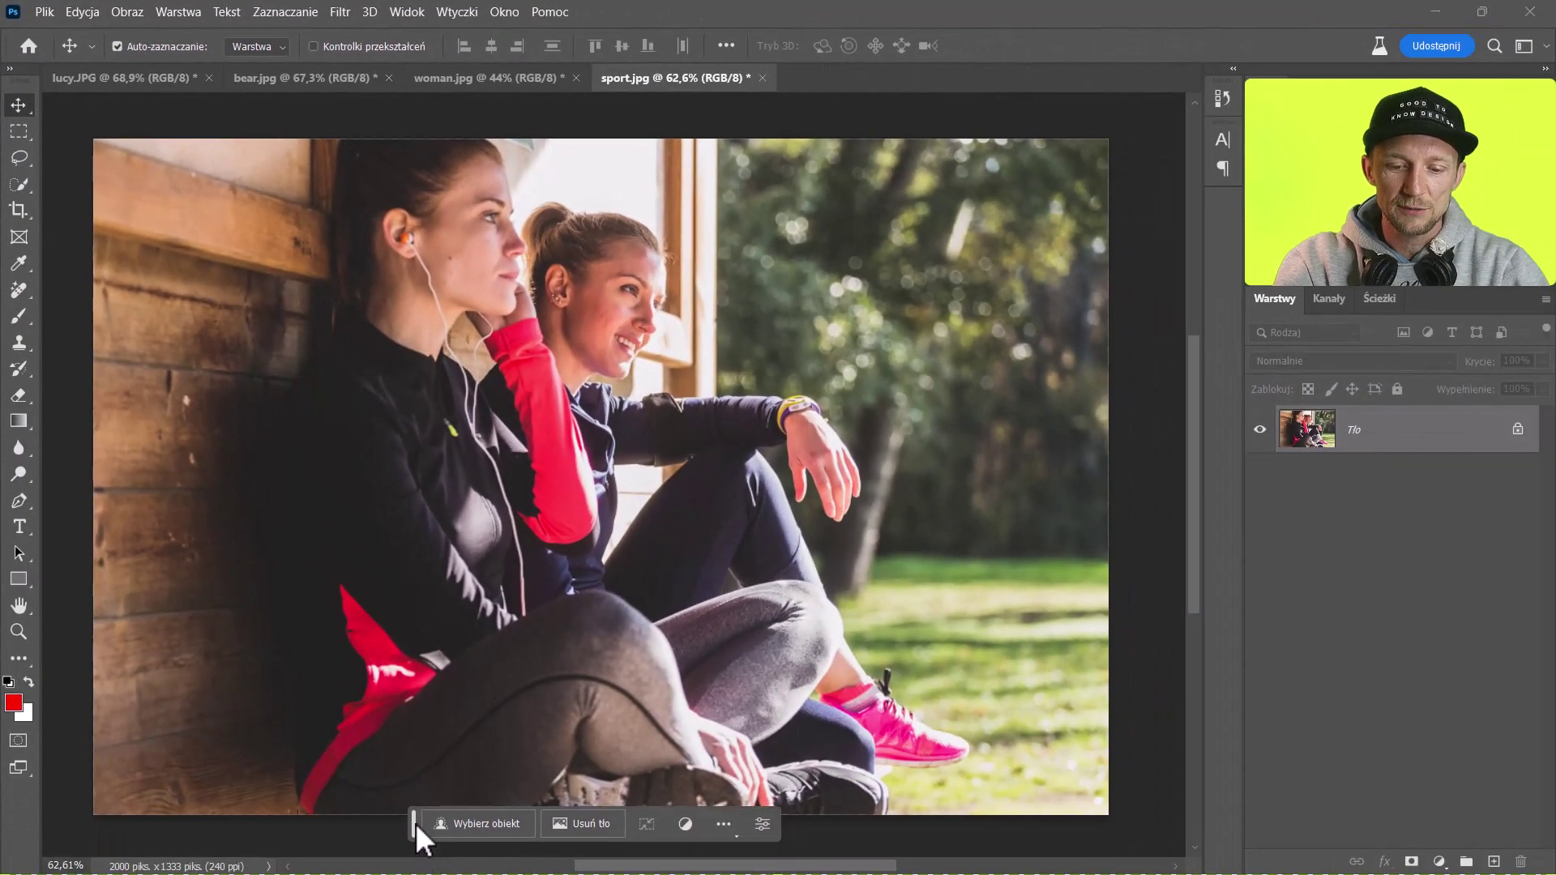
Step: Draw a tall, balloon-shaped lasso selection over the greenery right of the women
left_click_drag(416, 823, 410, 817)
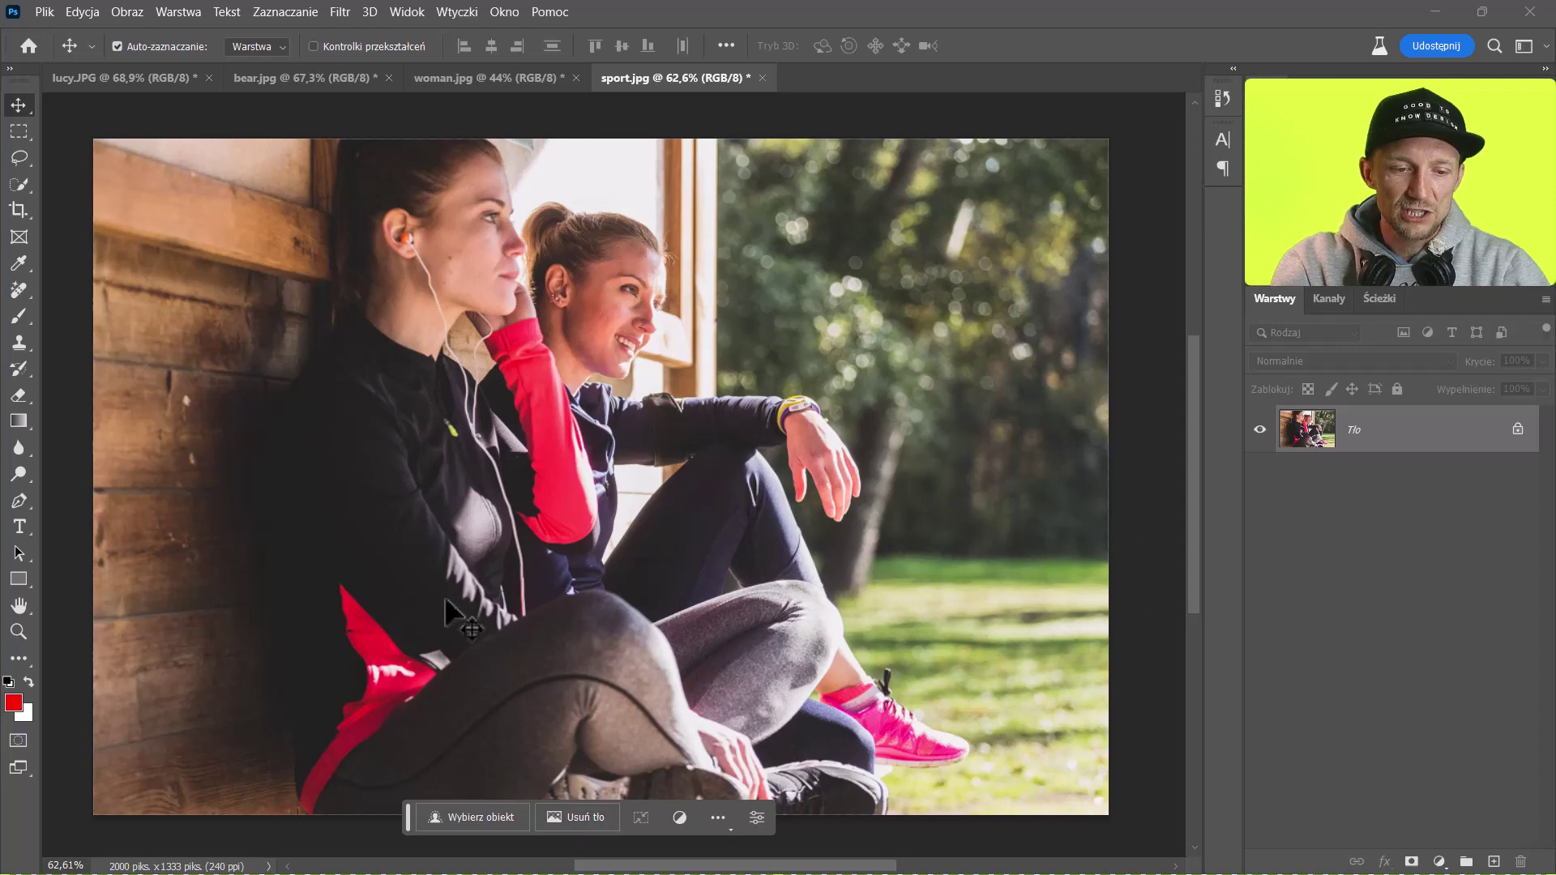
left_click(18, 159)
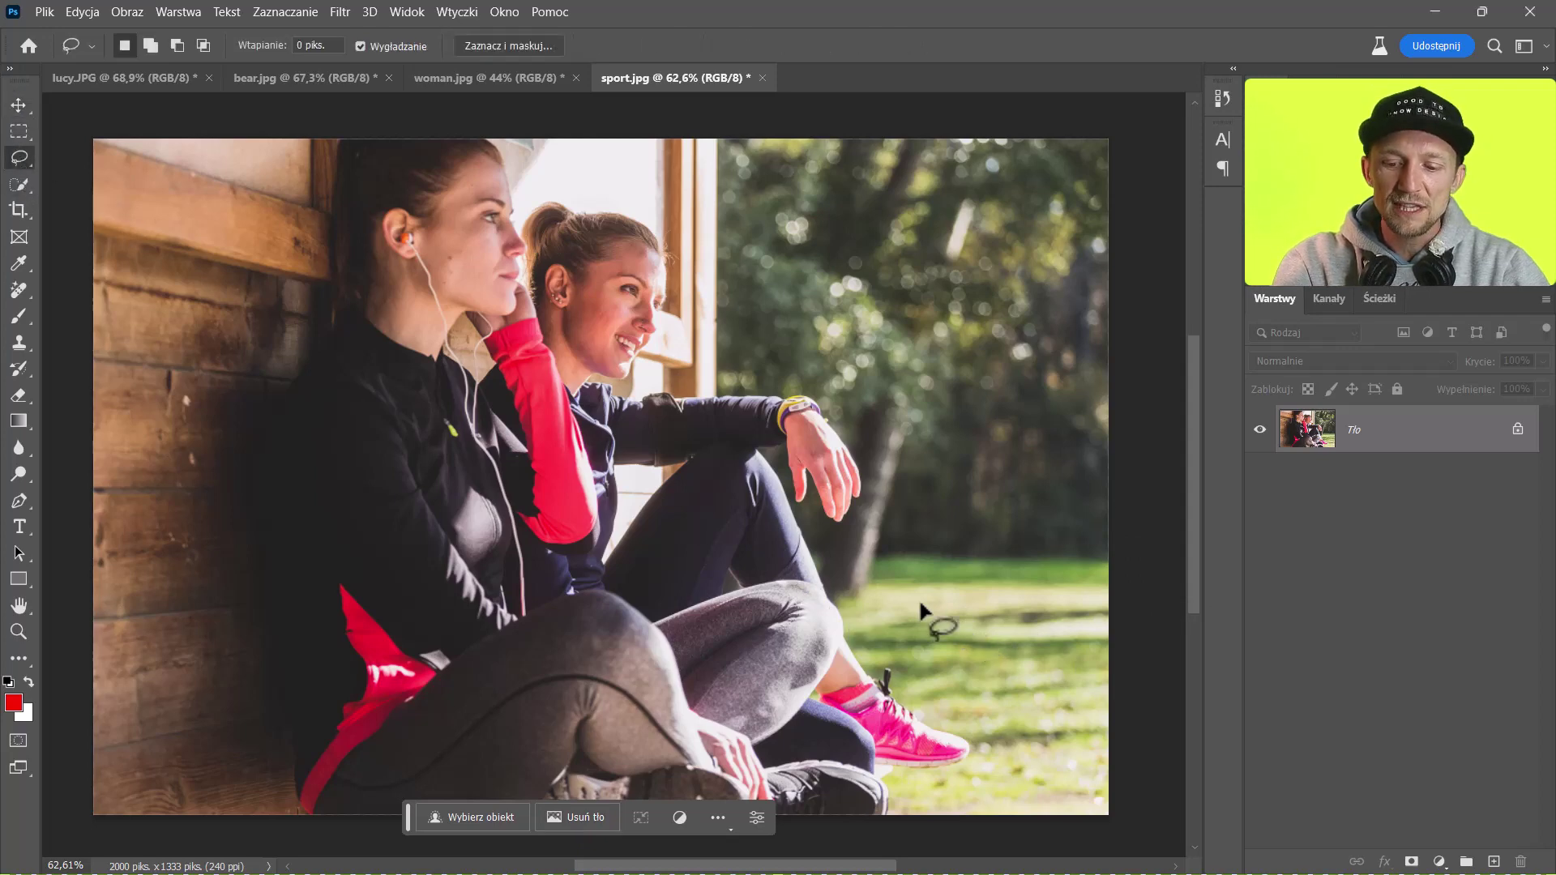
left_click_drag(968, 645, 976, 476)
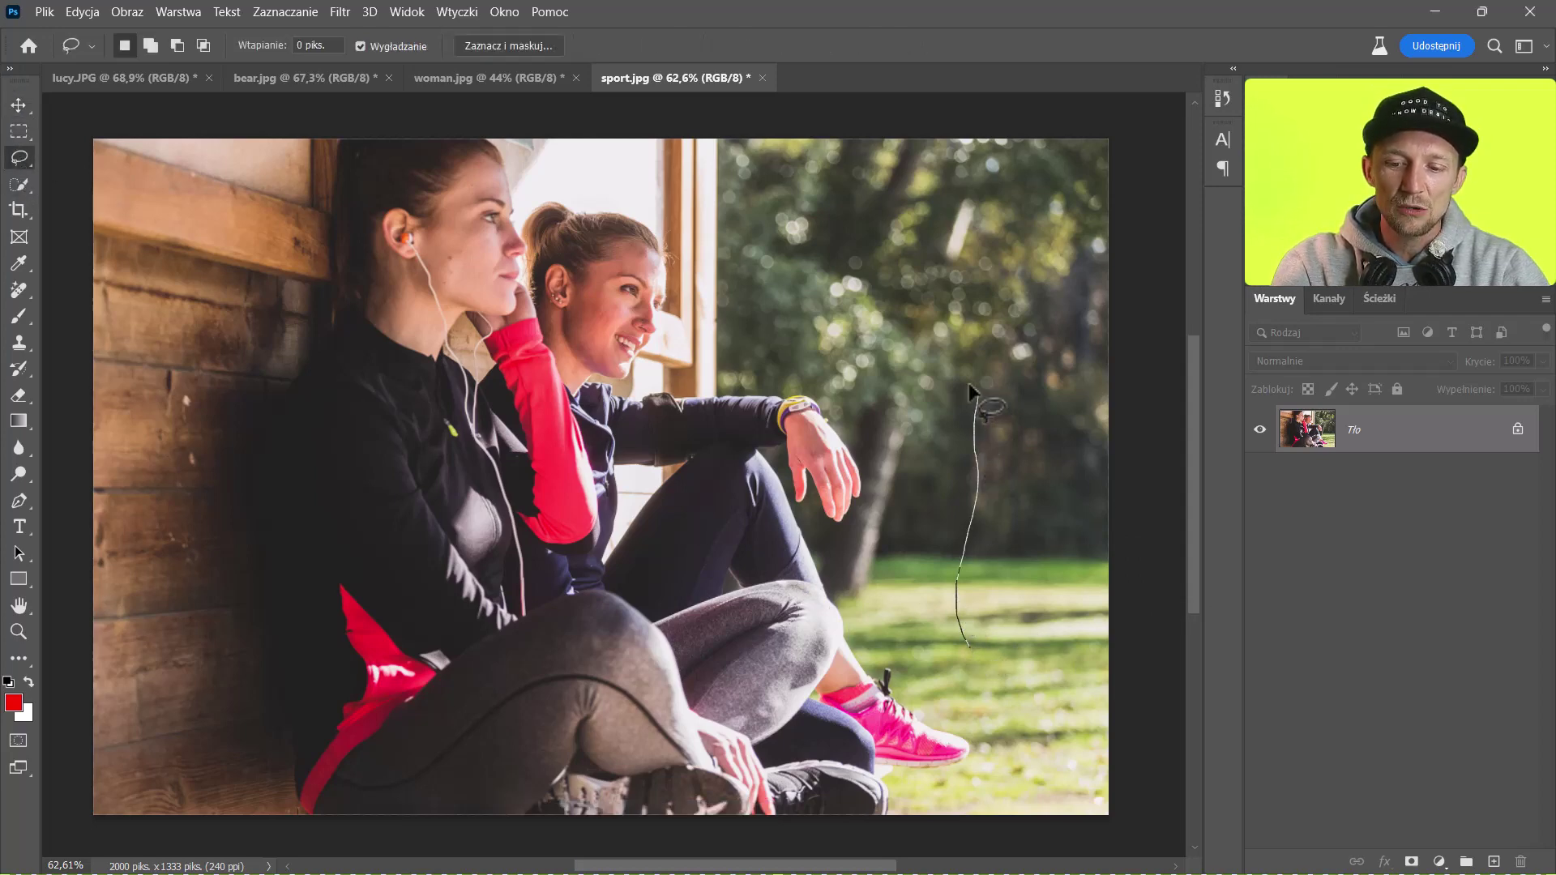
mouse_move(970, 388)
left_mouse_down()
mouse_move(903, 304)
mouse_move(1035, 288)
mouse_move(1045, 366)
left_mouse_up()
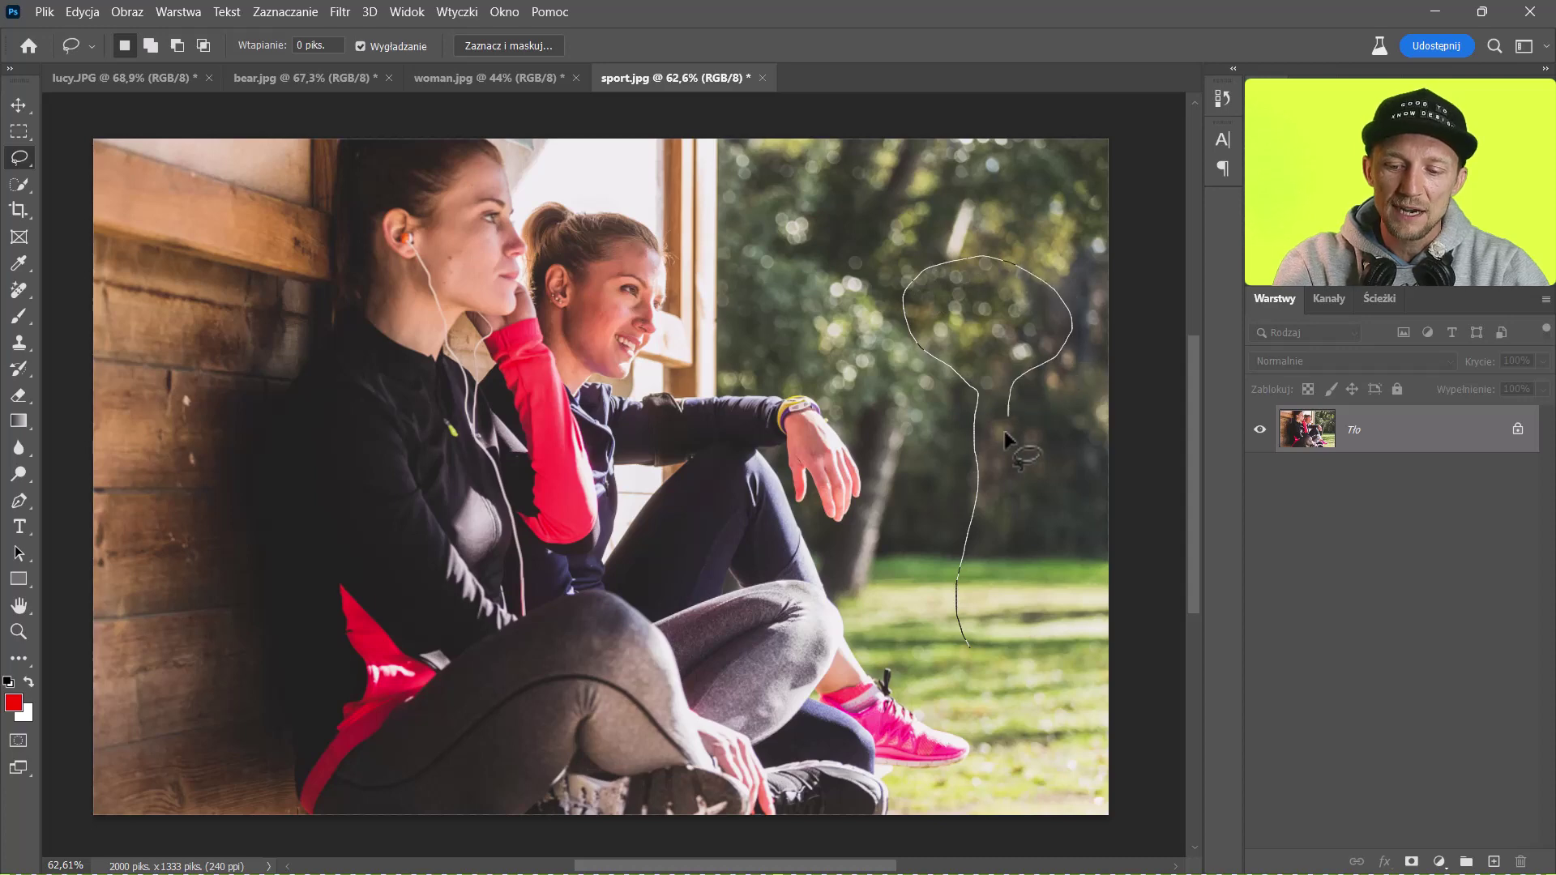
left_click_drag(995, 554, 982, 648)
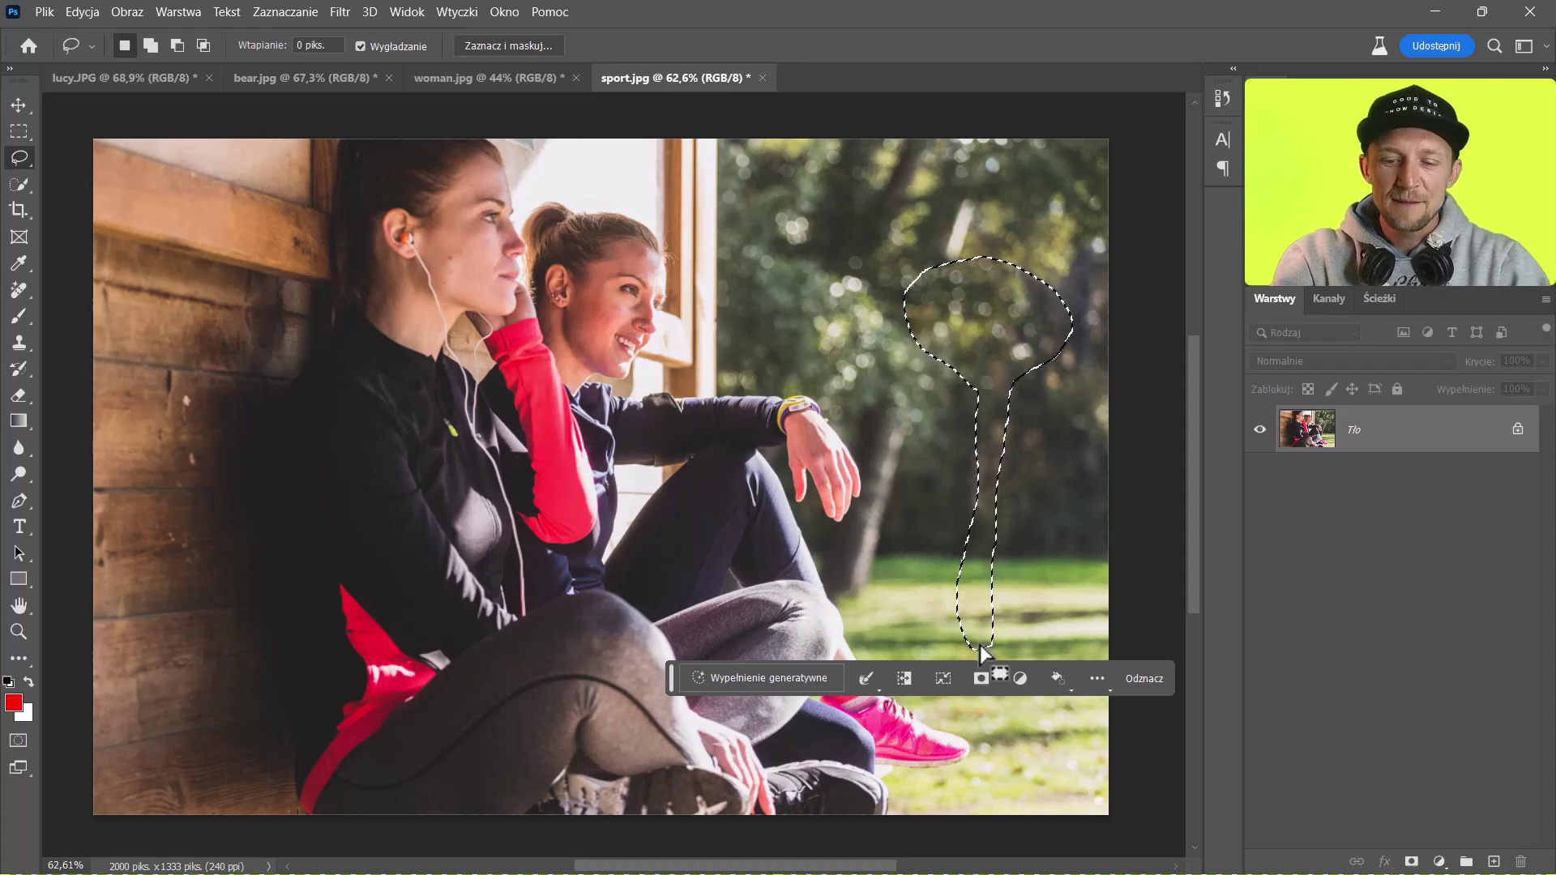
Step: Generate a 'stop road sign' with Generative Fill inside the selected greenery
left_click(773, 678)
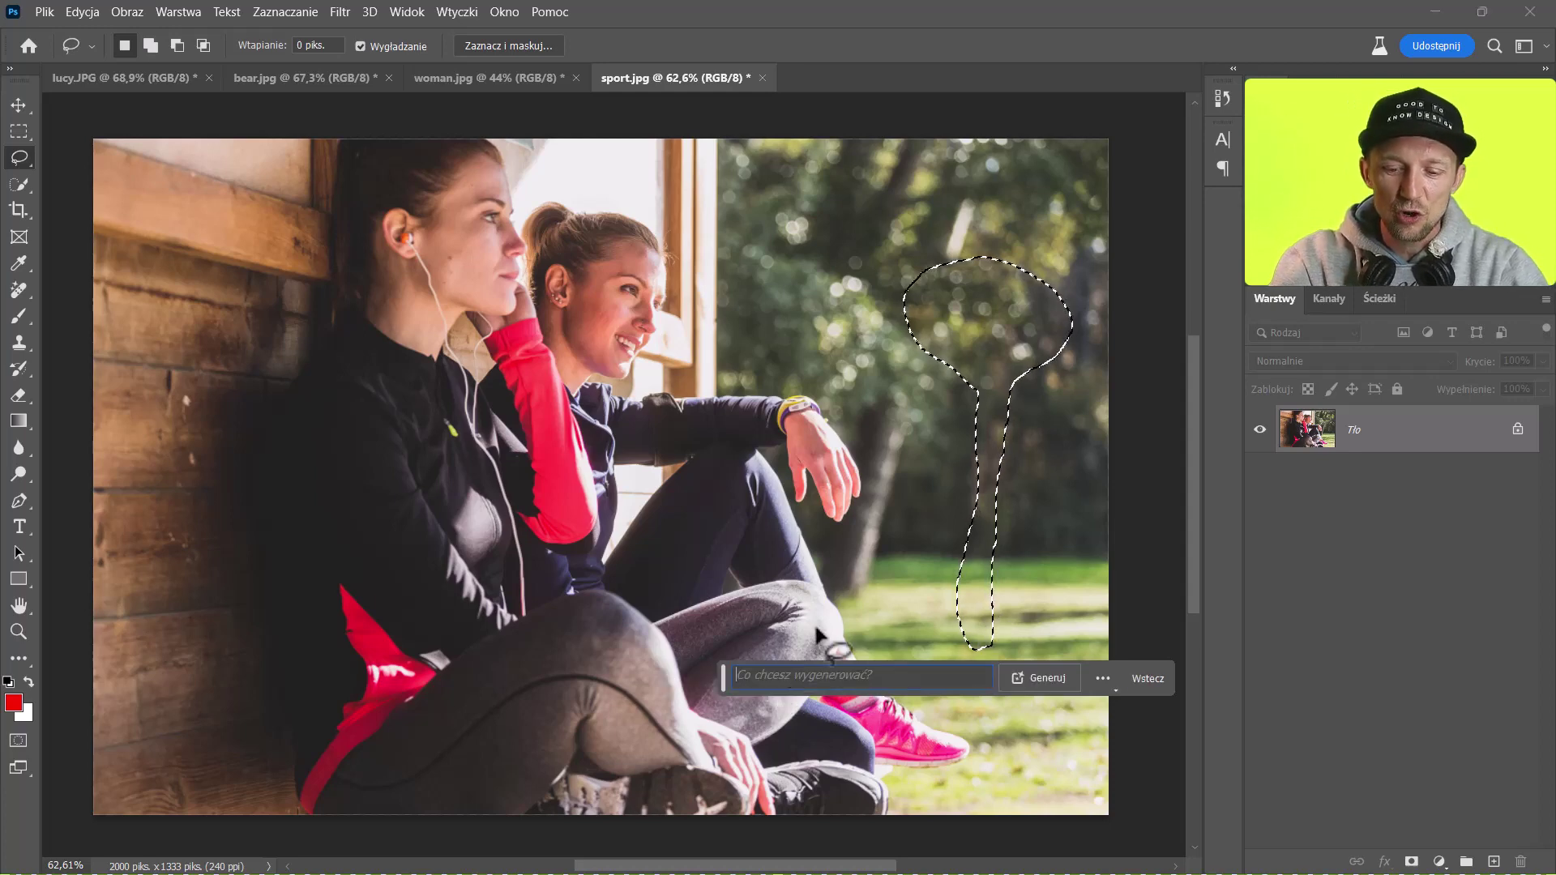
type("s")
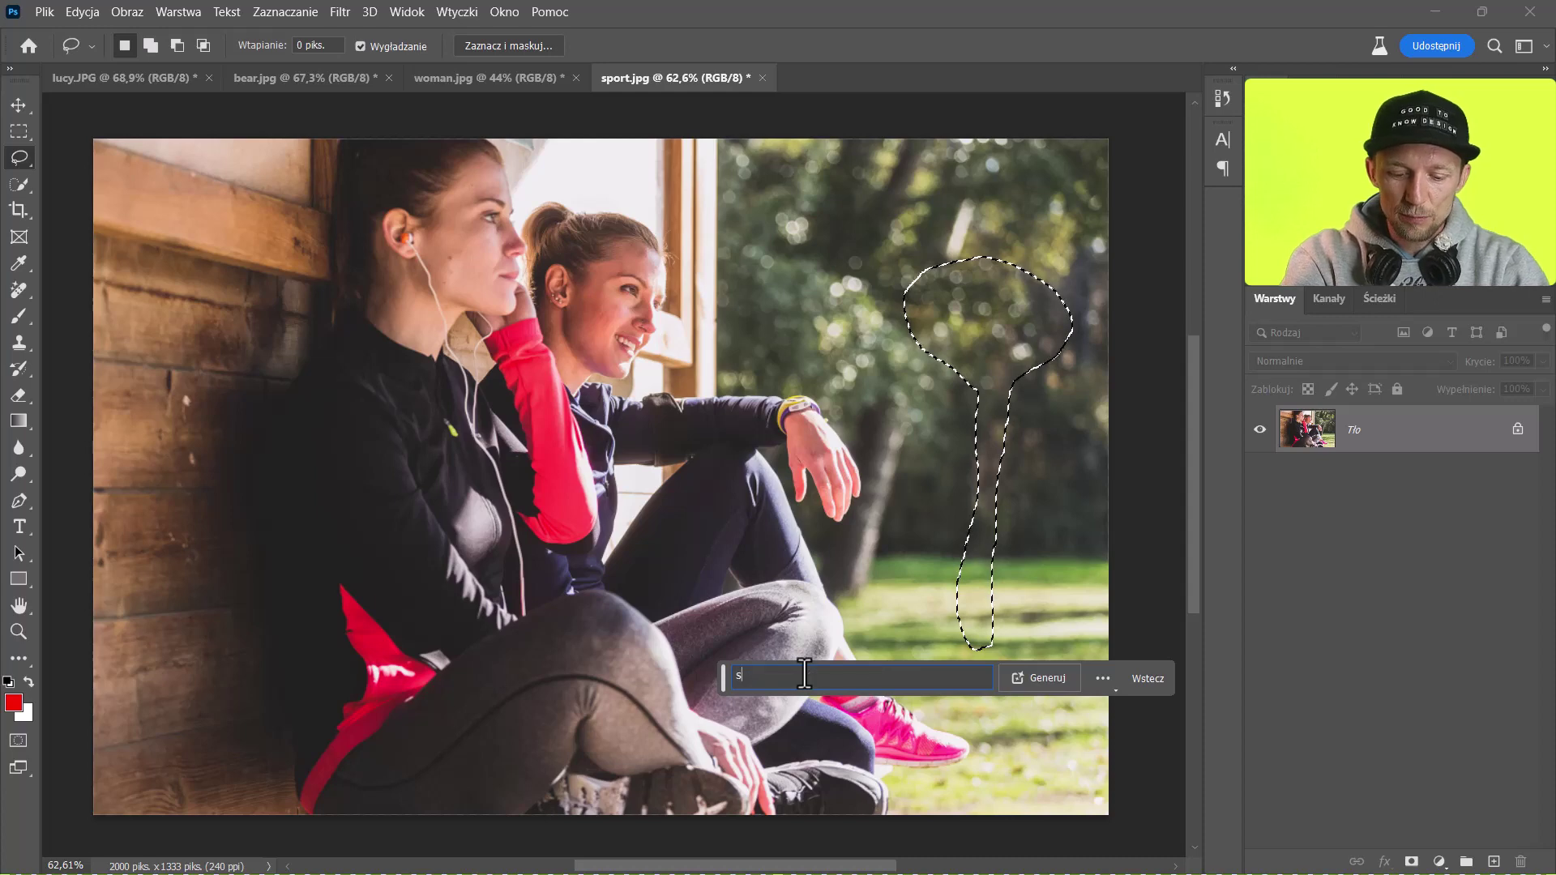
type("top road si")
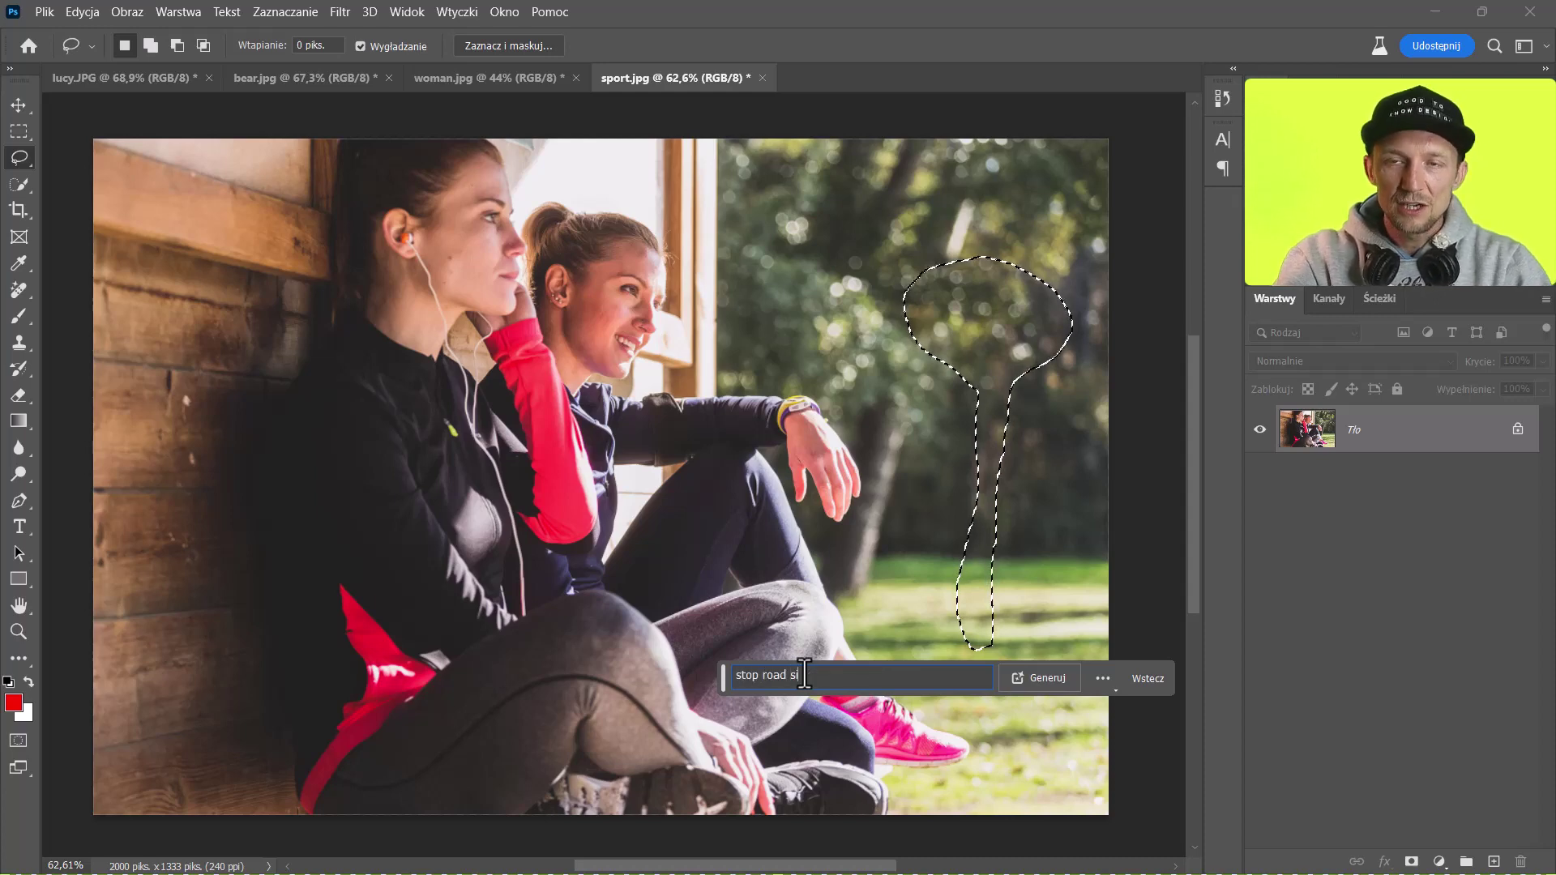
type("gn")
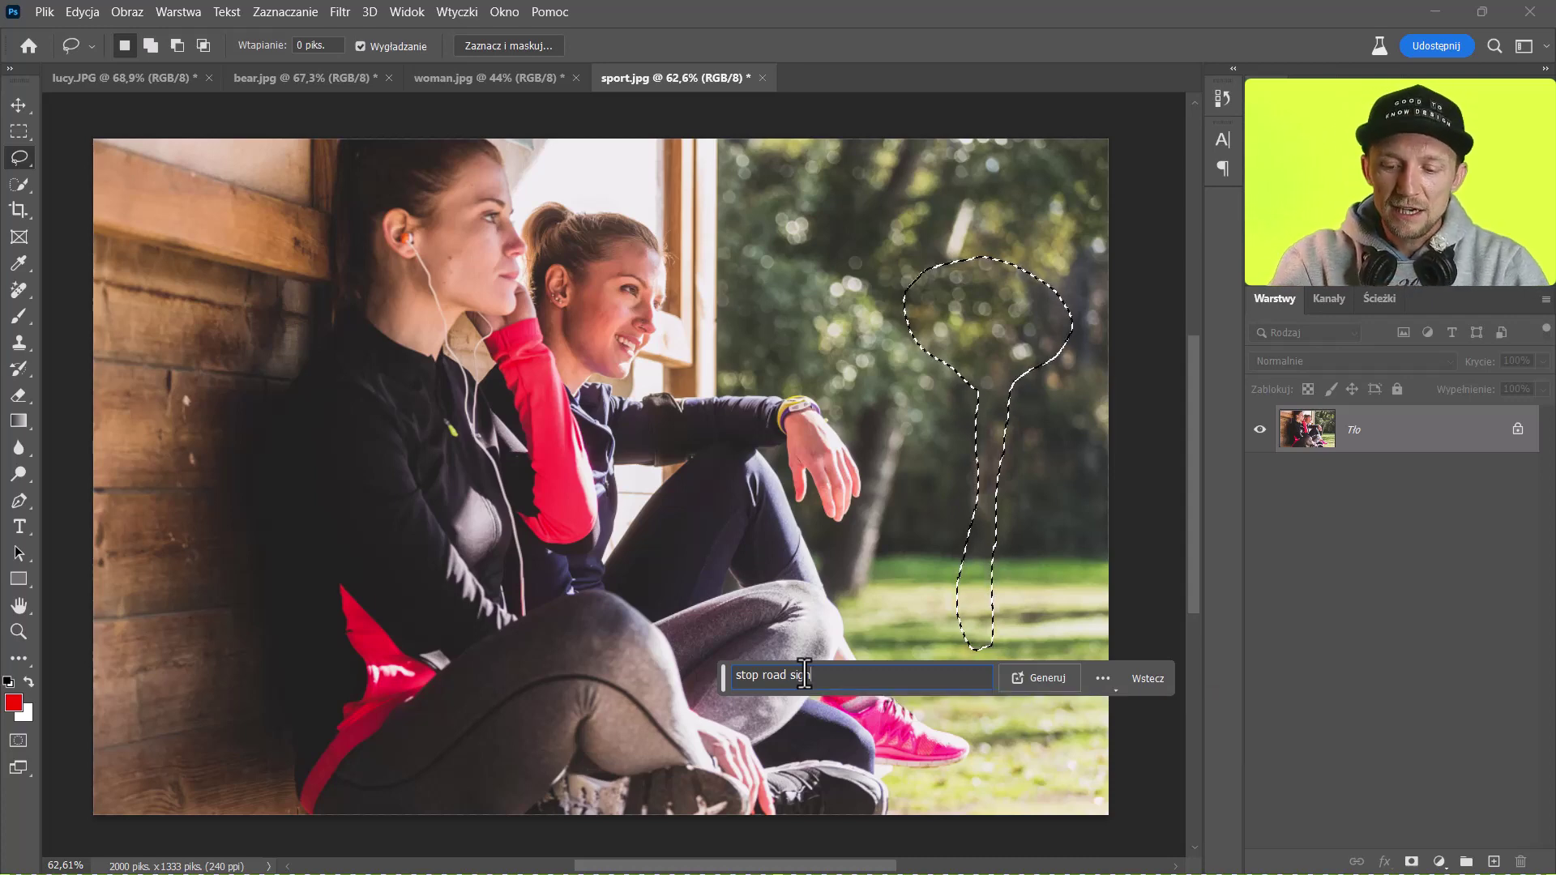
left_click(1044, 676)
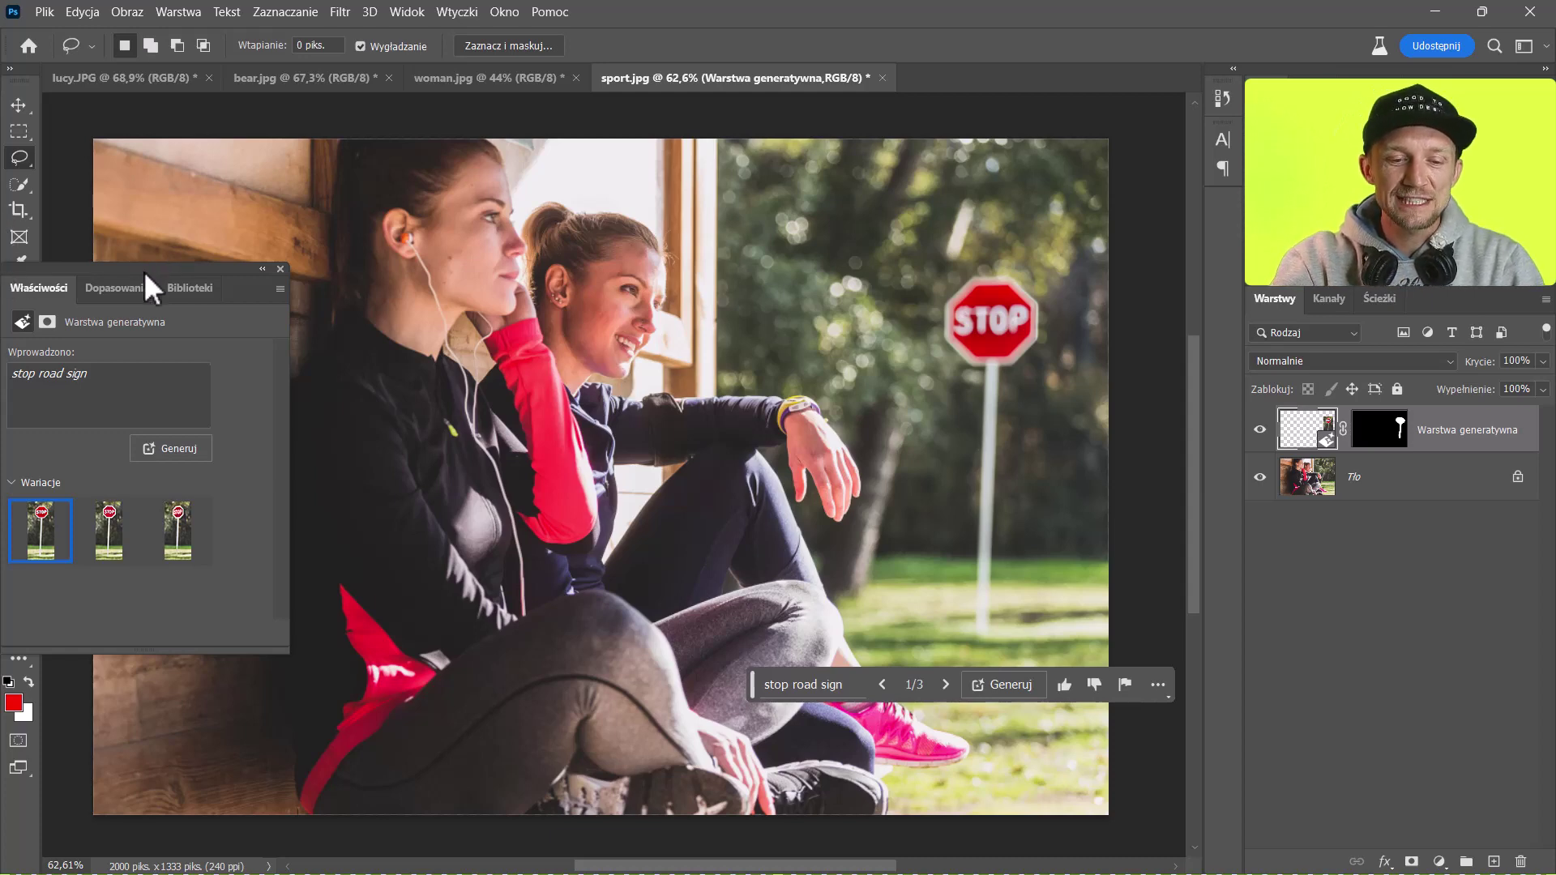
Step: Preview the second and third stop sign variations, then return to the first
left_click_drag(146, 284, 260, 215)
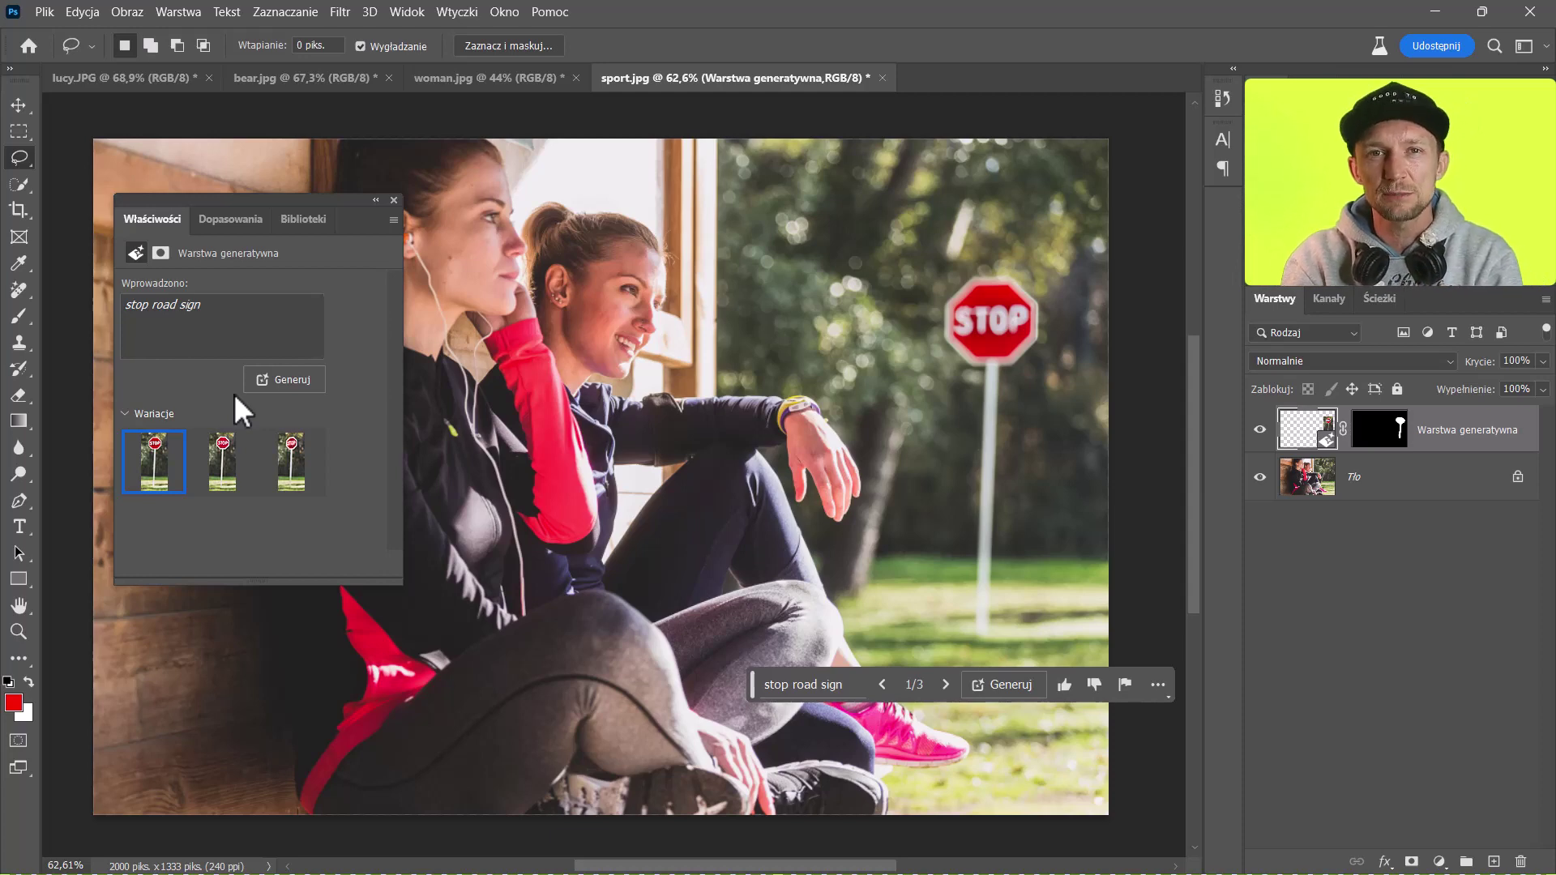
left_click(226, 470)
left_click(301, 478)
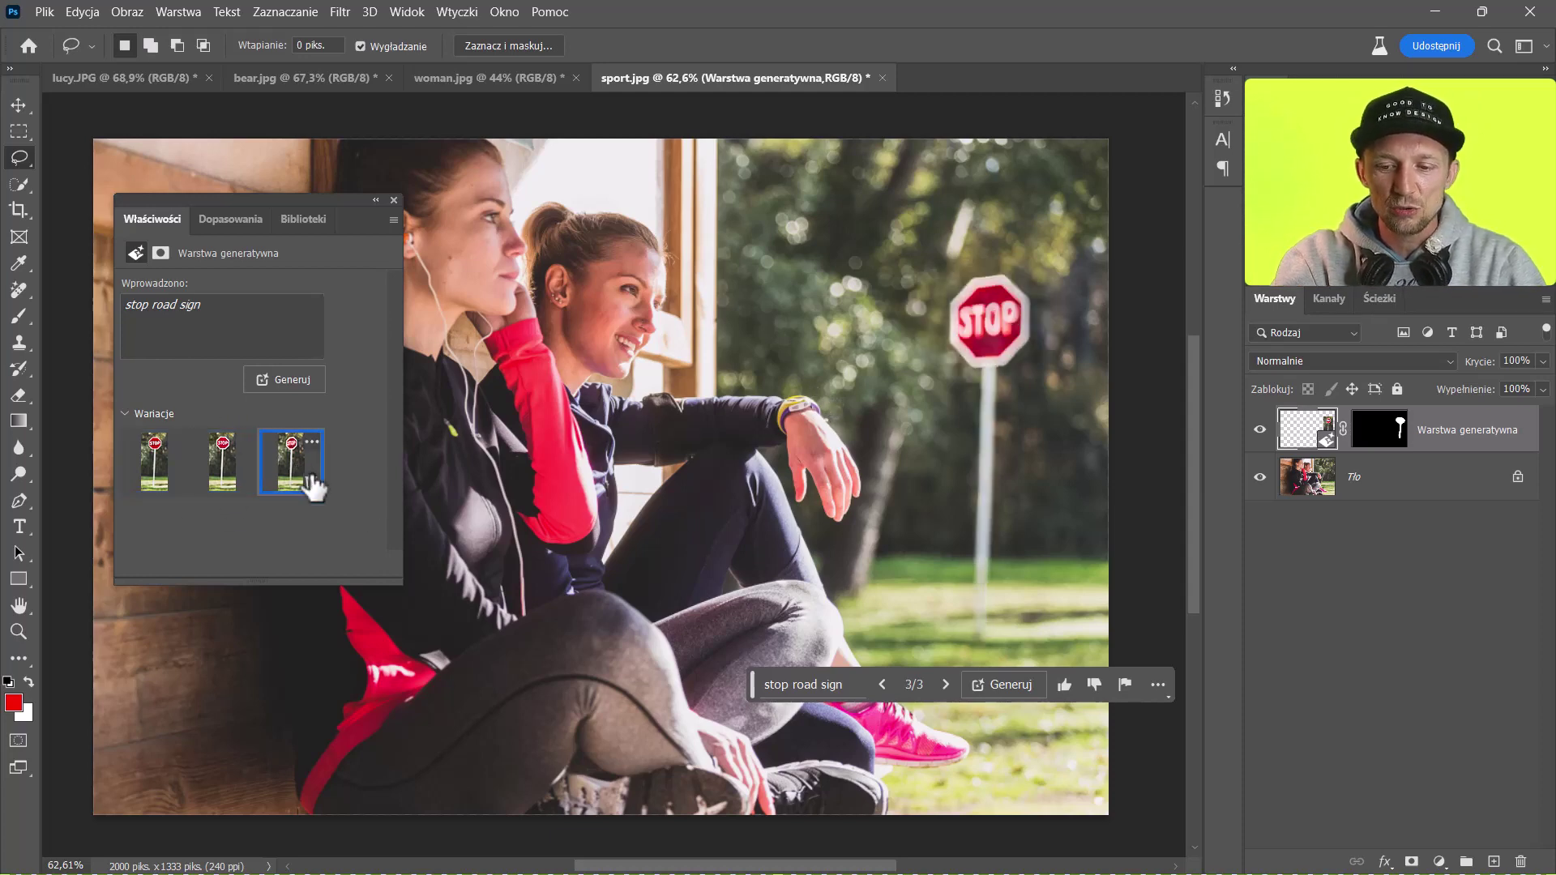
left_click(148, 466)
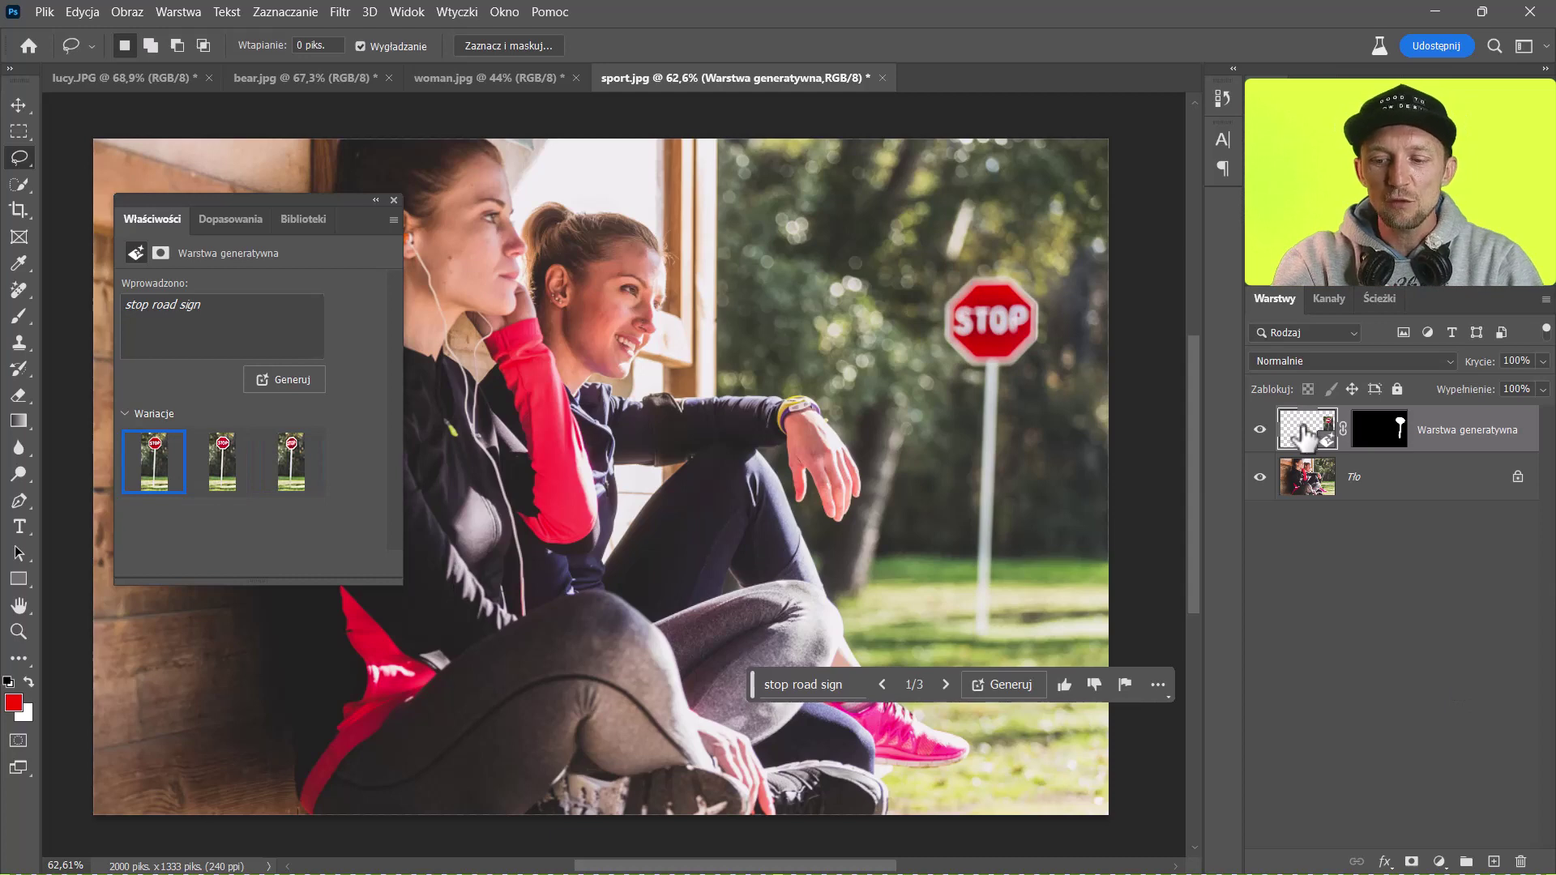
Step: Toggle the stop sign layer's visibility to compare, then delete the generated layer
left_click(1259, 430)
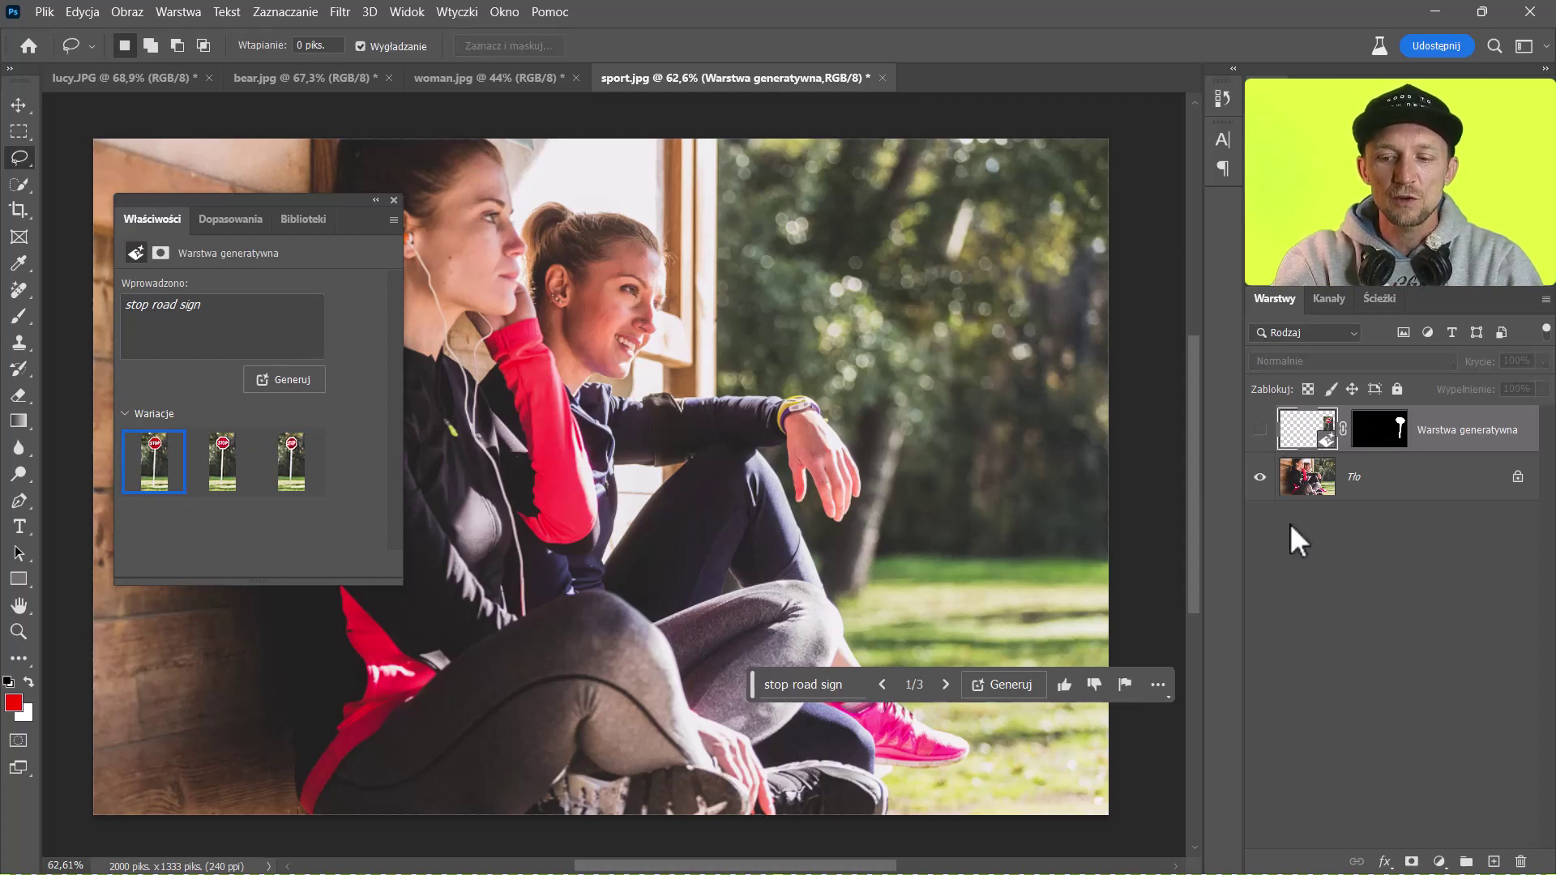
left_click(1259, 430)
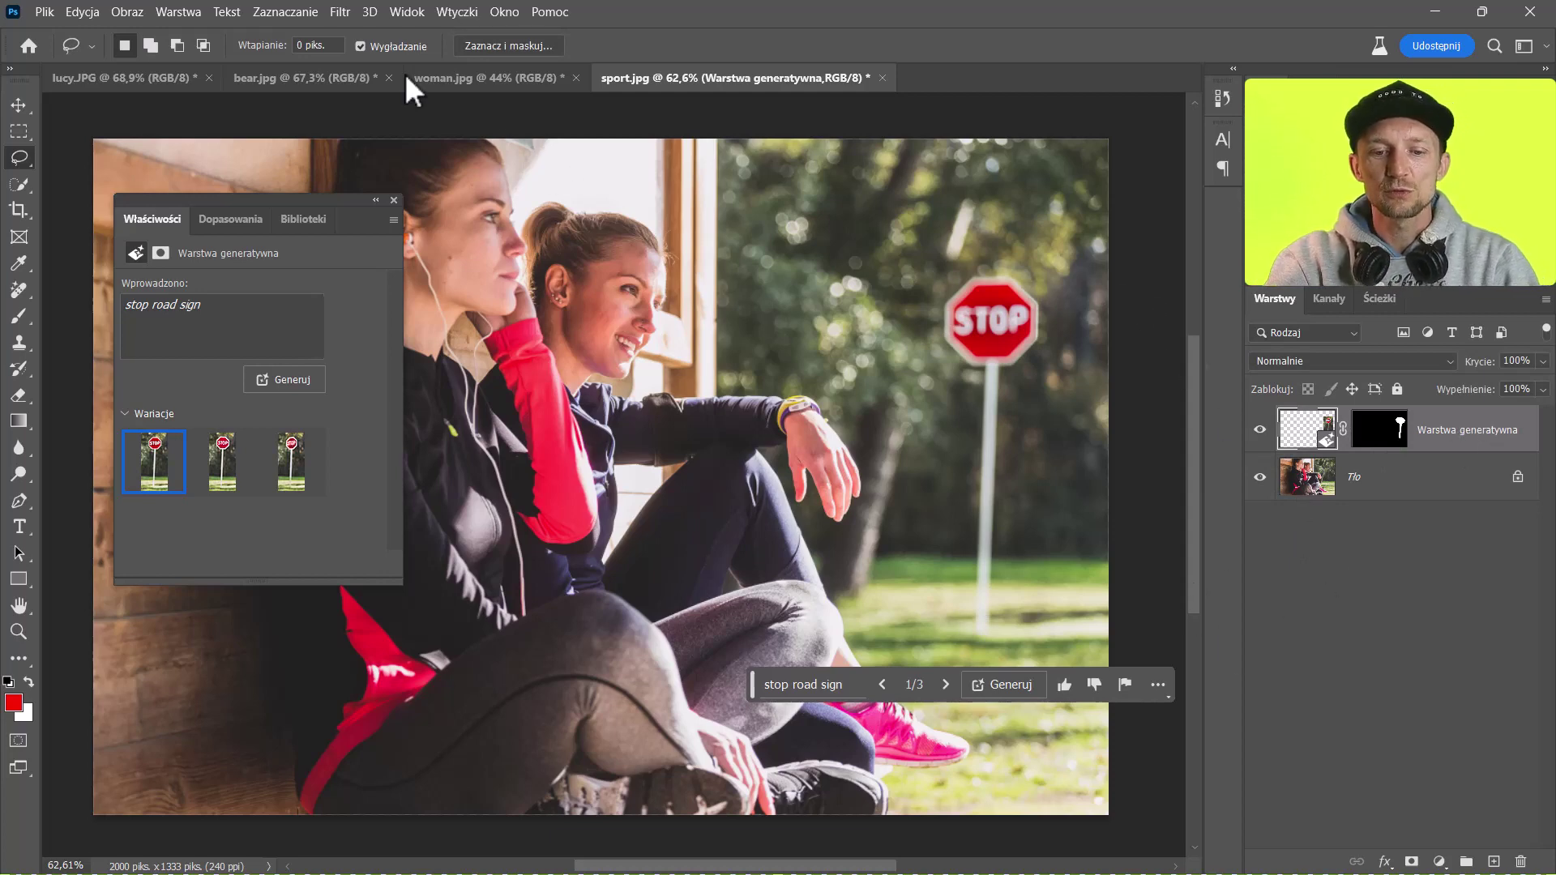
left_click(395, 199)
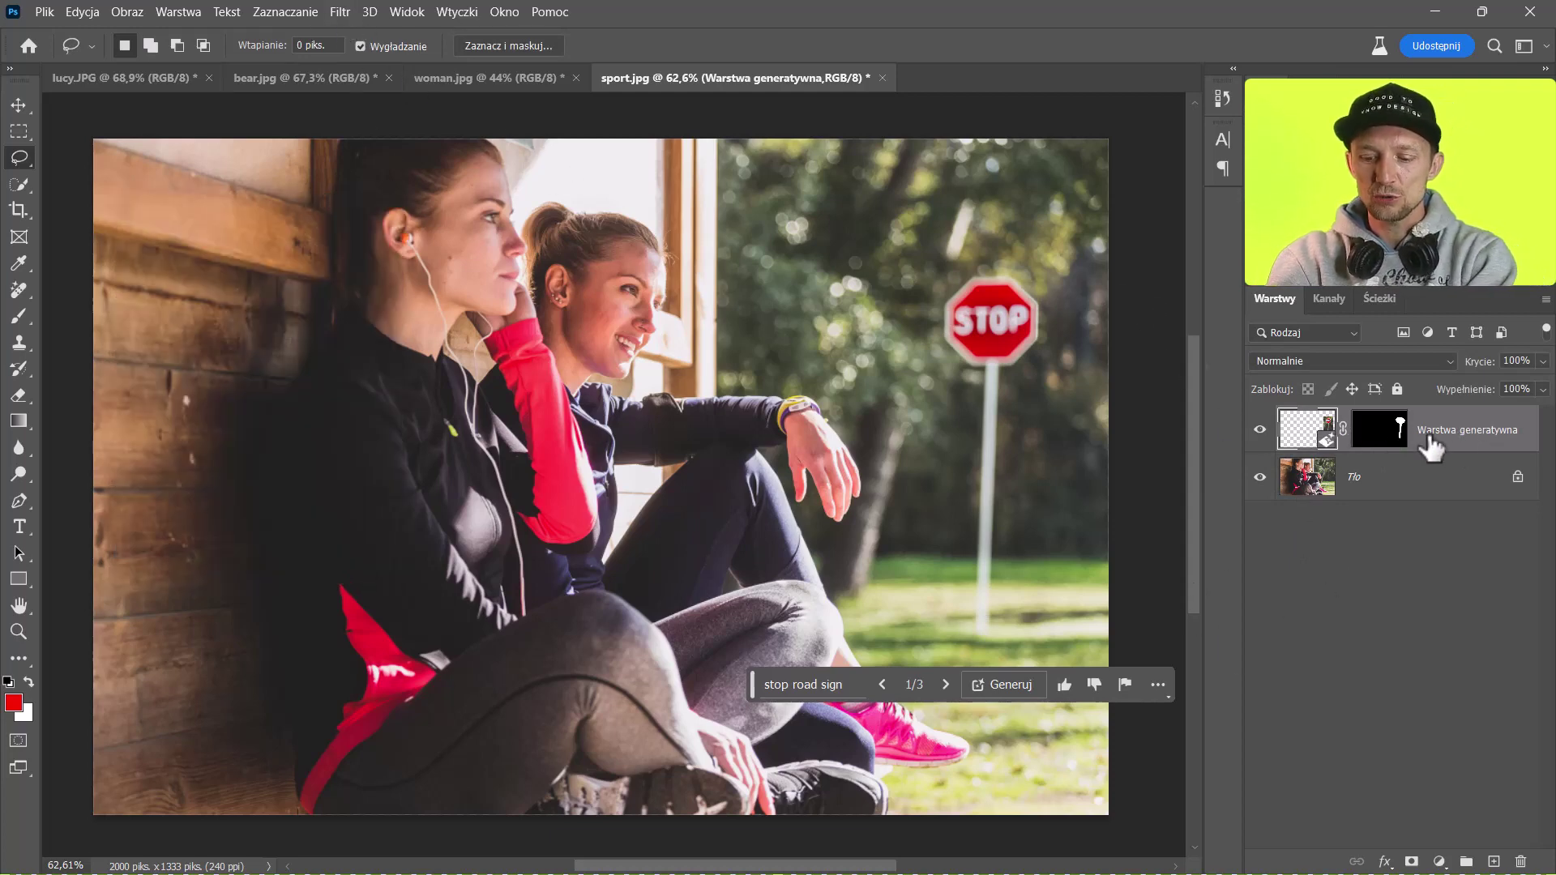
key("Delete")
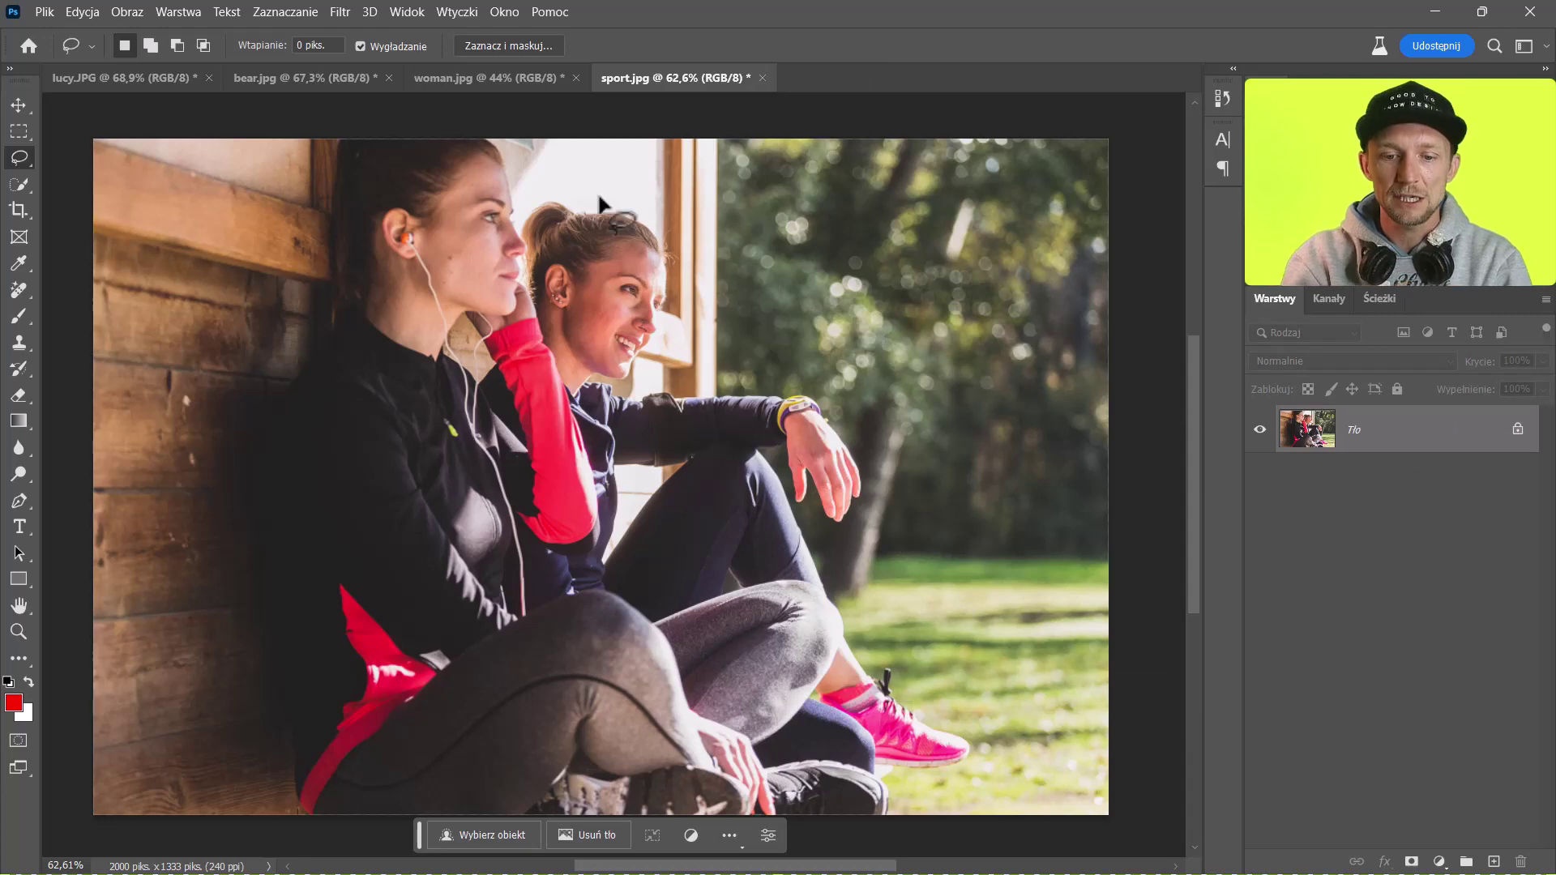
Step: Crop the sport photo, try extending it above and to the right, then reset
key("v")
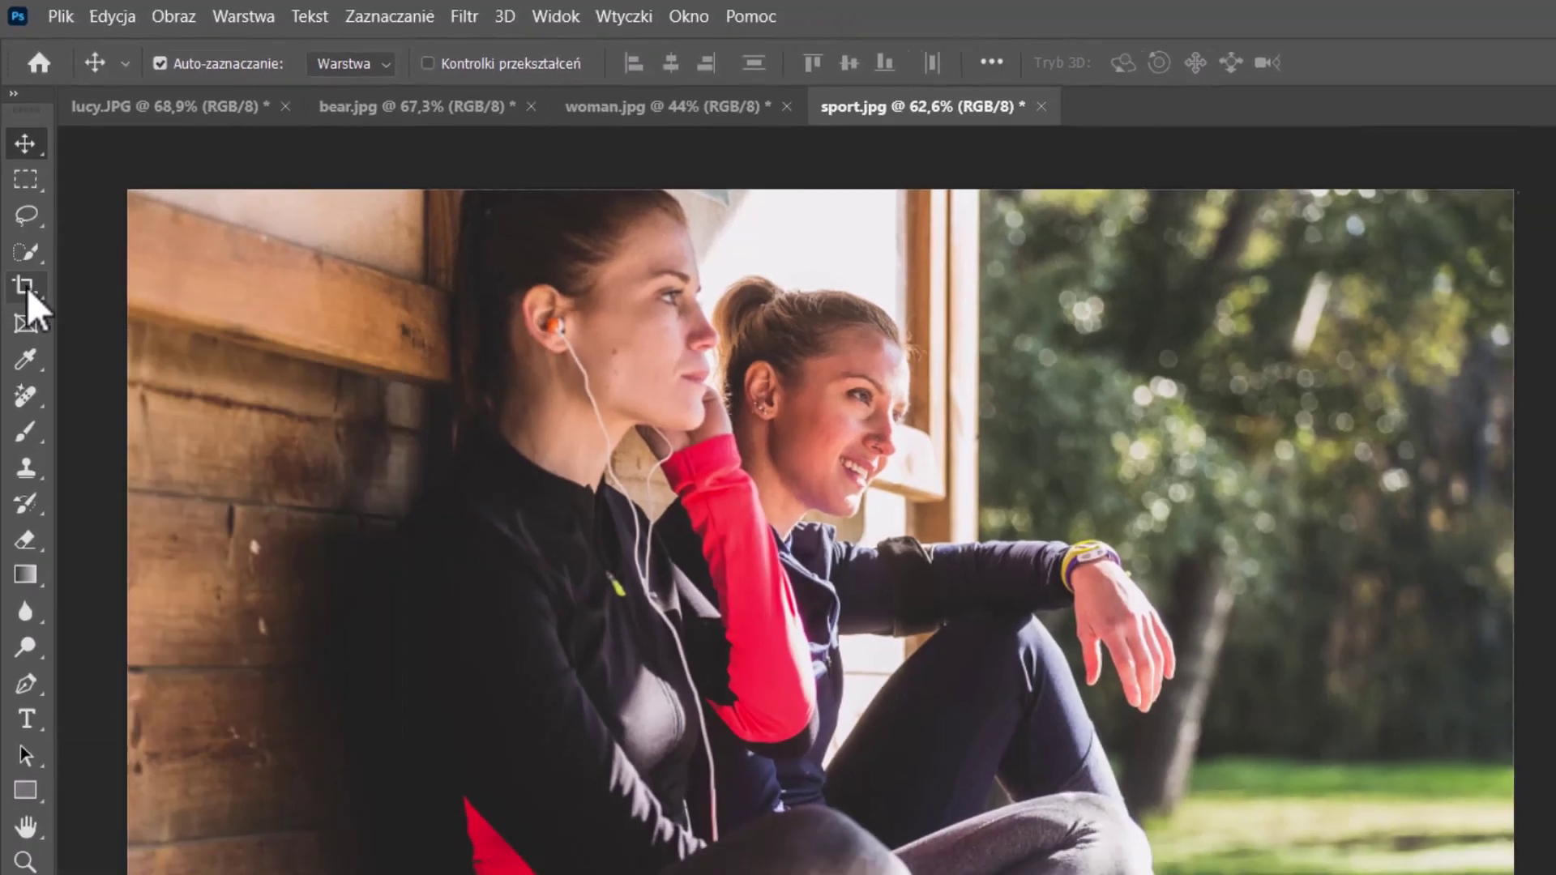
left_click(31, 315)
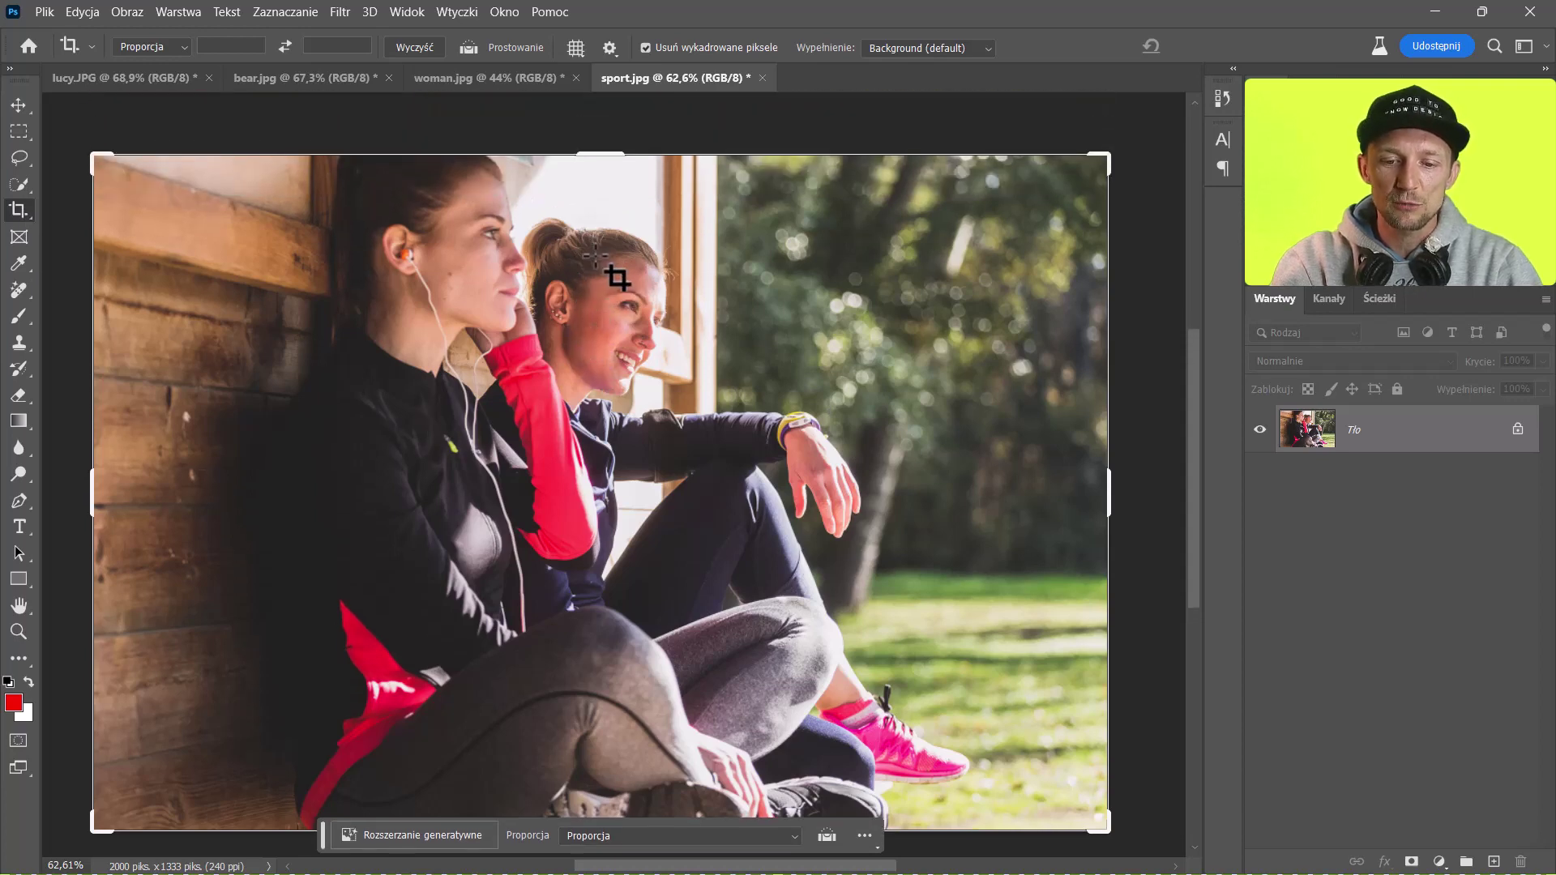
scroll(604, 278, "down", 3)
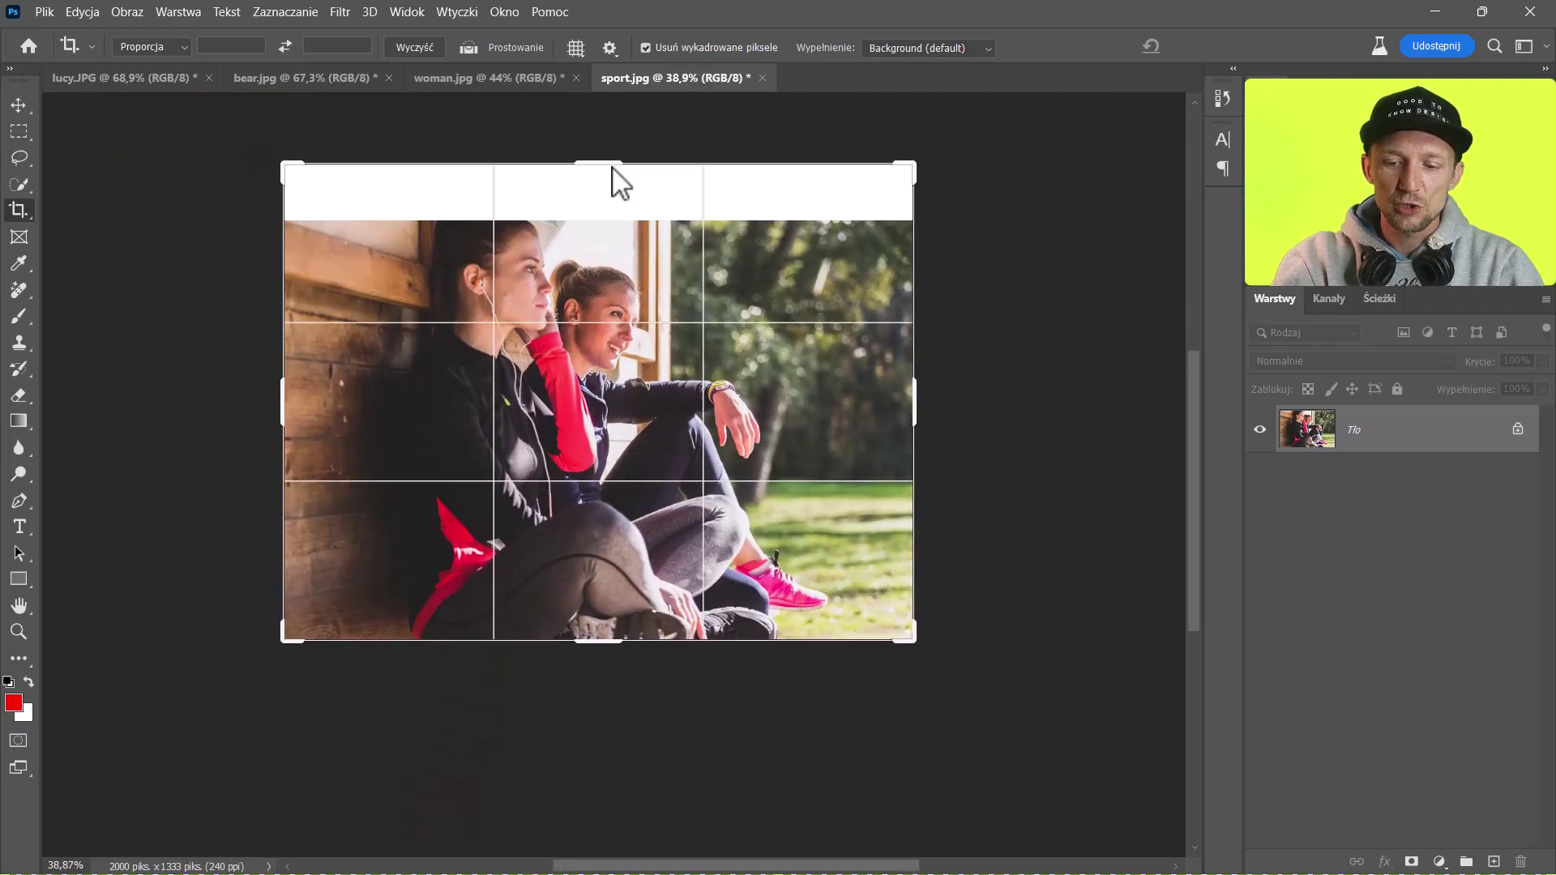
left_click_drag(604, 184, 612, 171)
left_click_drag(913, 399, 1043, 412)
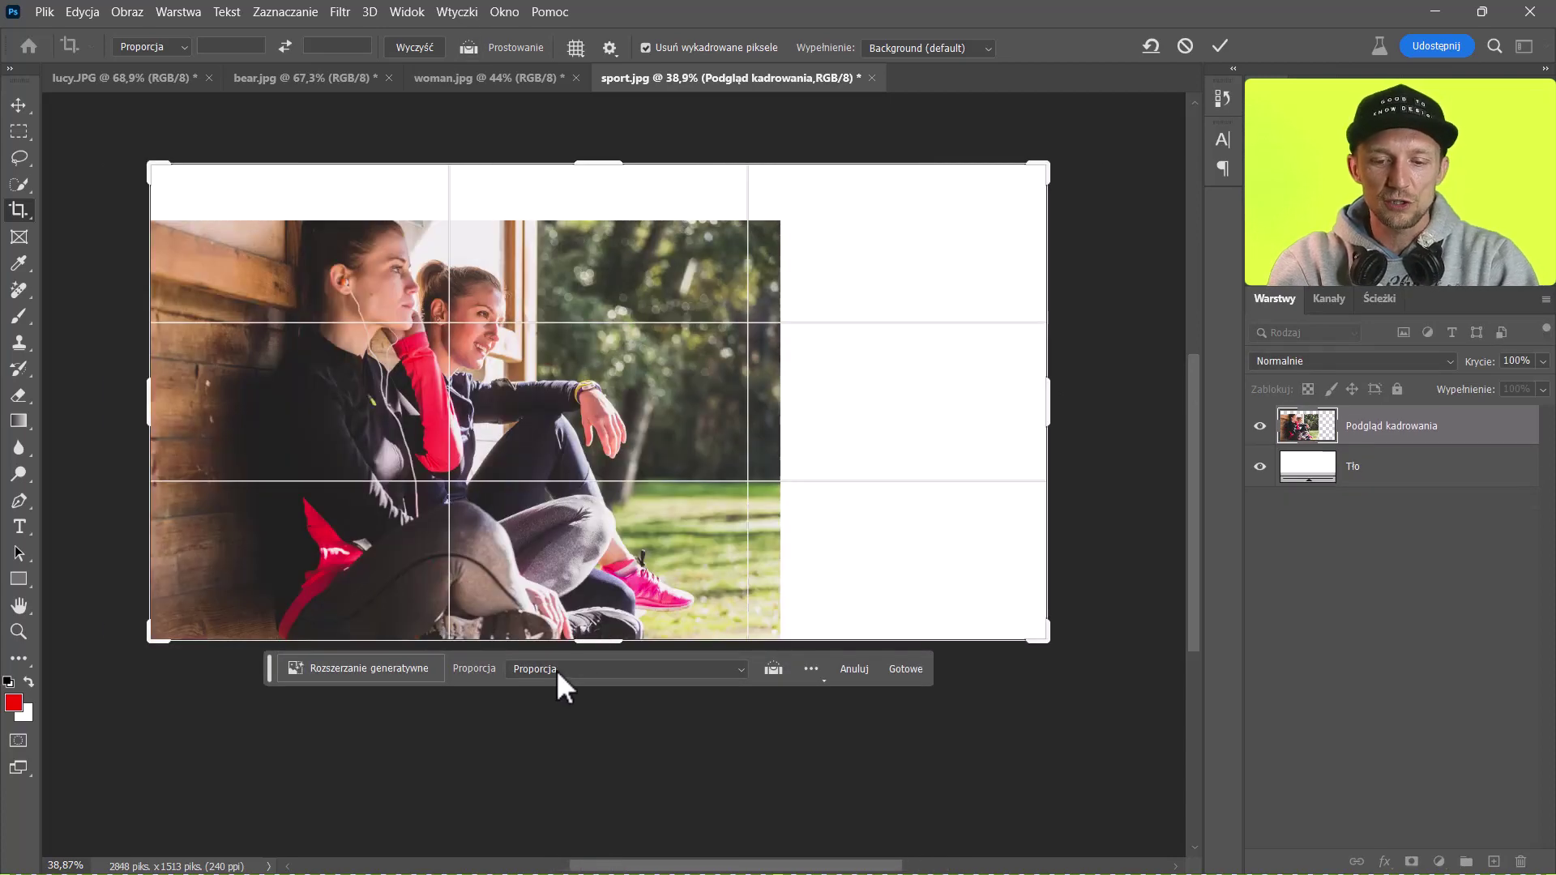
key("Escape")
Step: Try a 4:5 crop ratio on the sport photo, then clear the ratio values
left_click(595, 643)
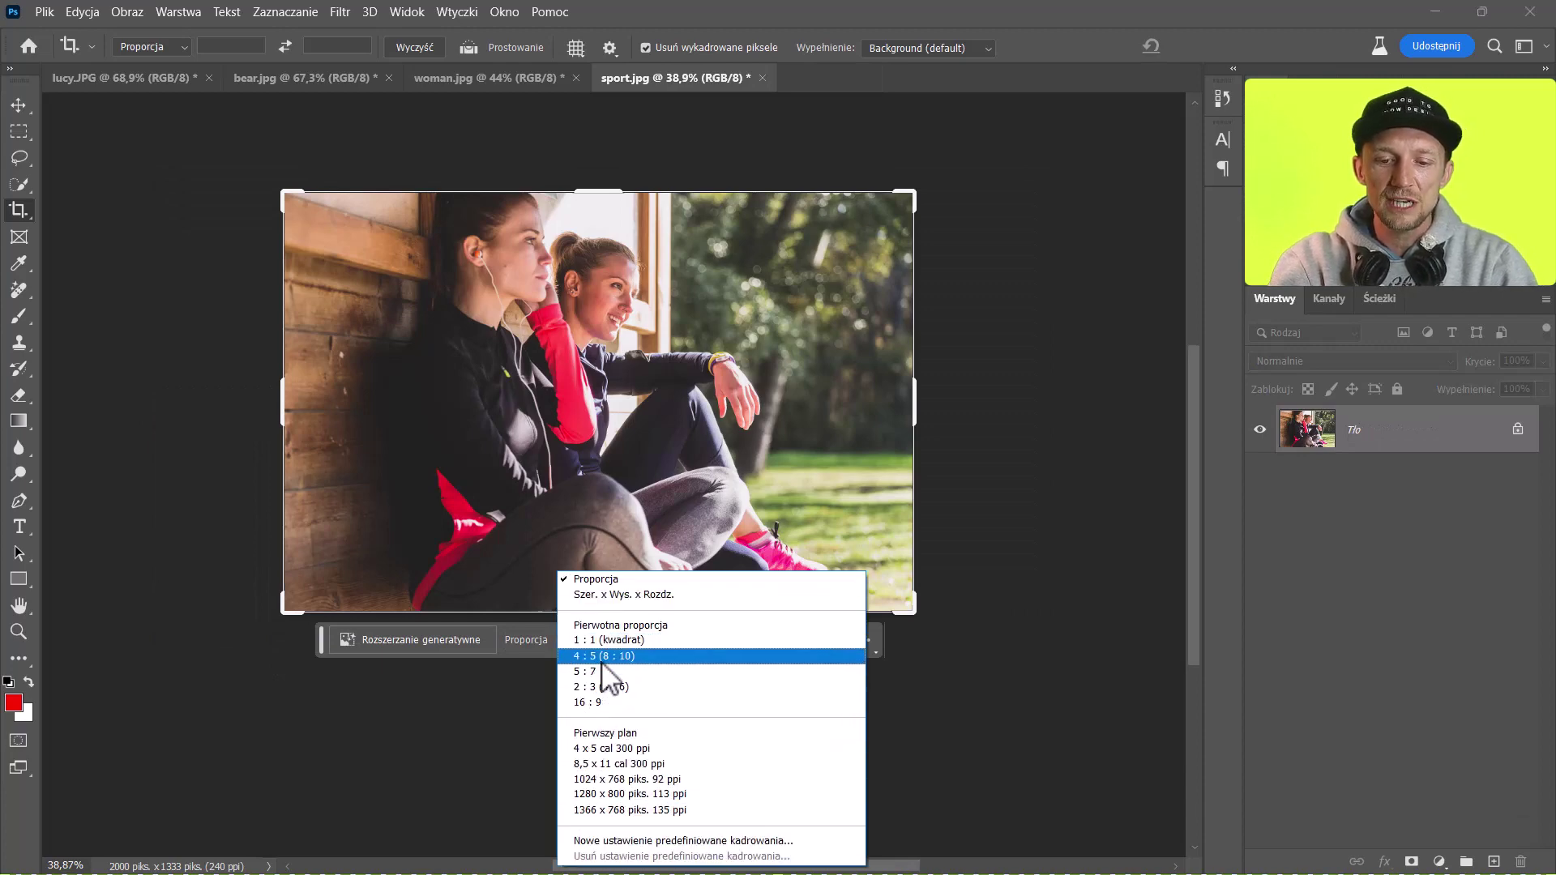
left_click(604, 656)
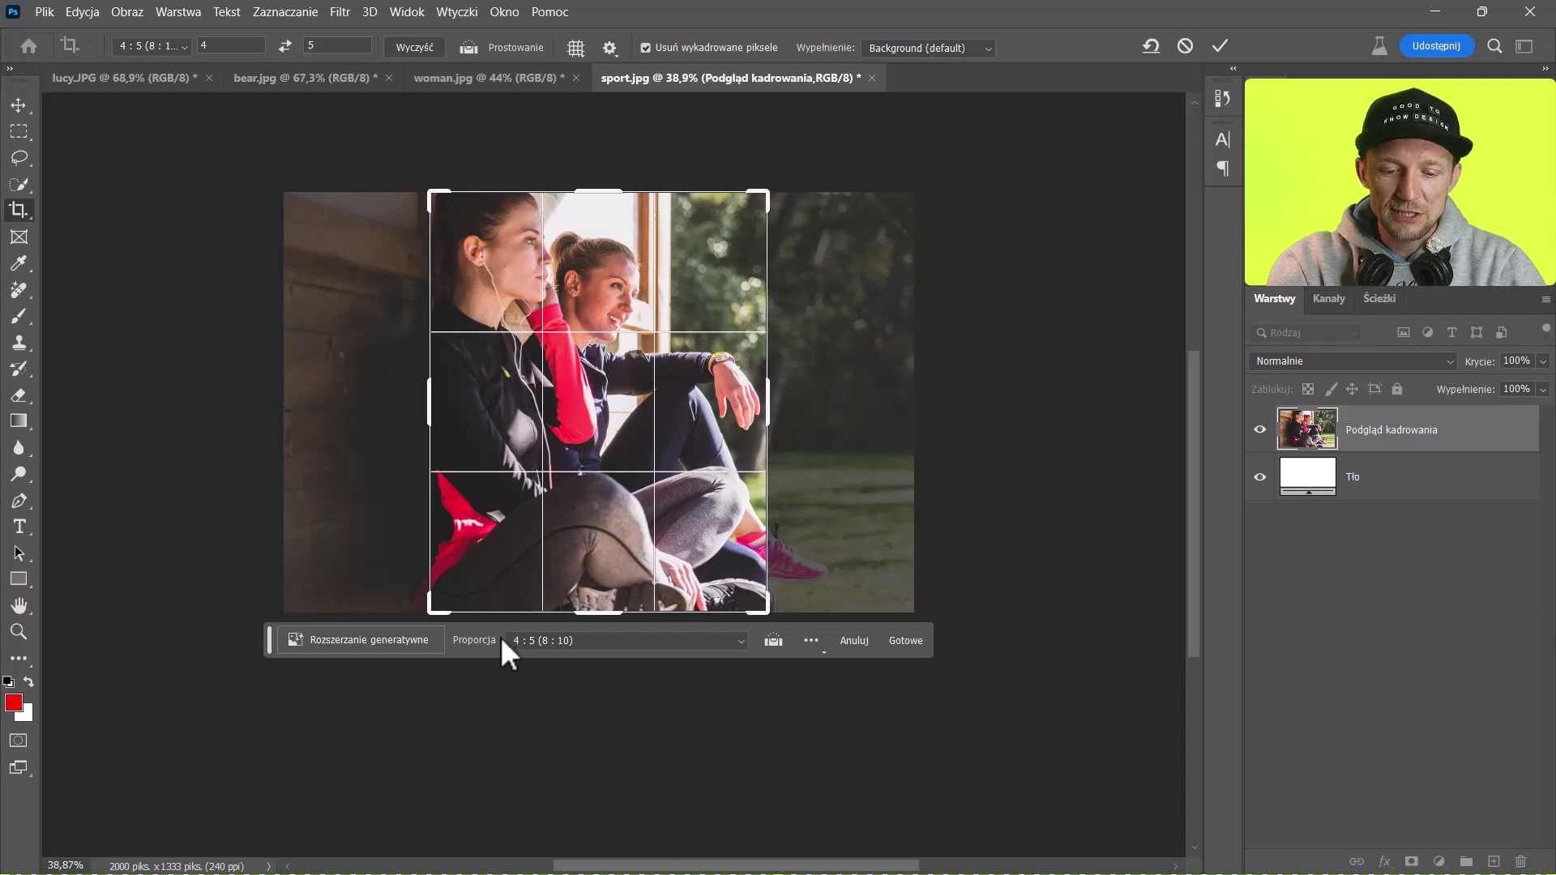
left_click(560, 641)
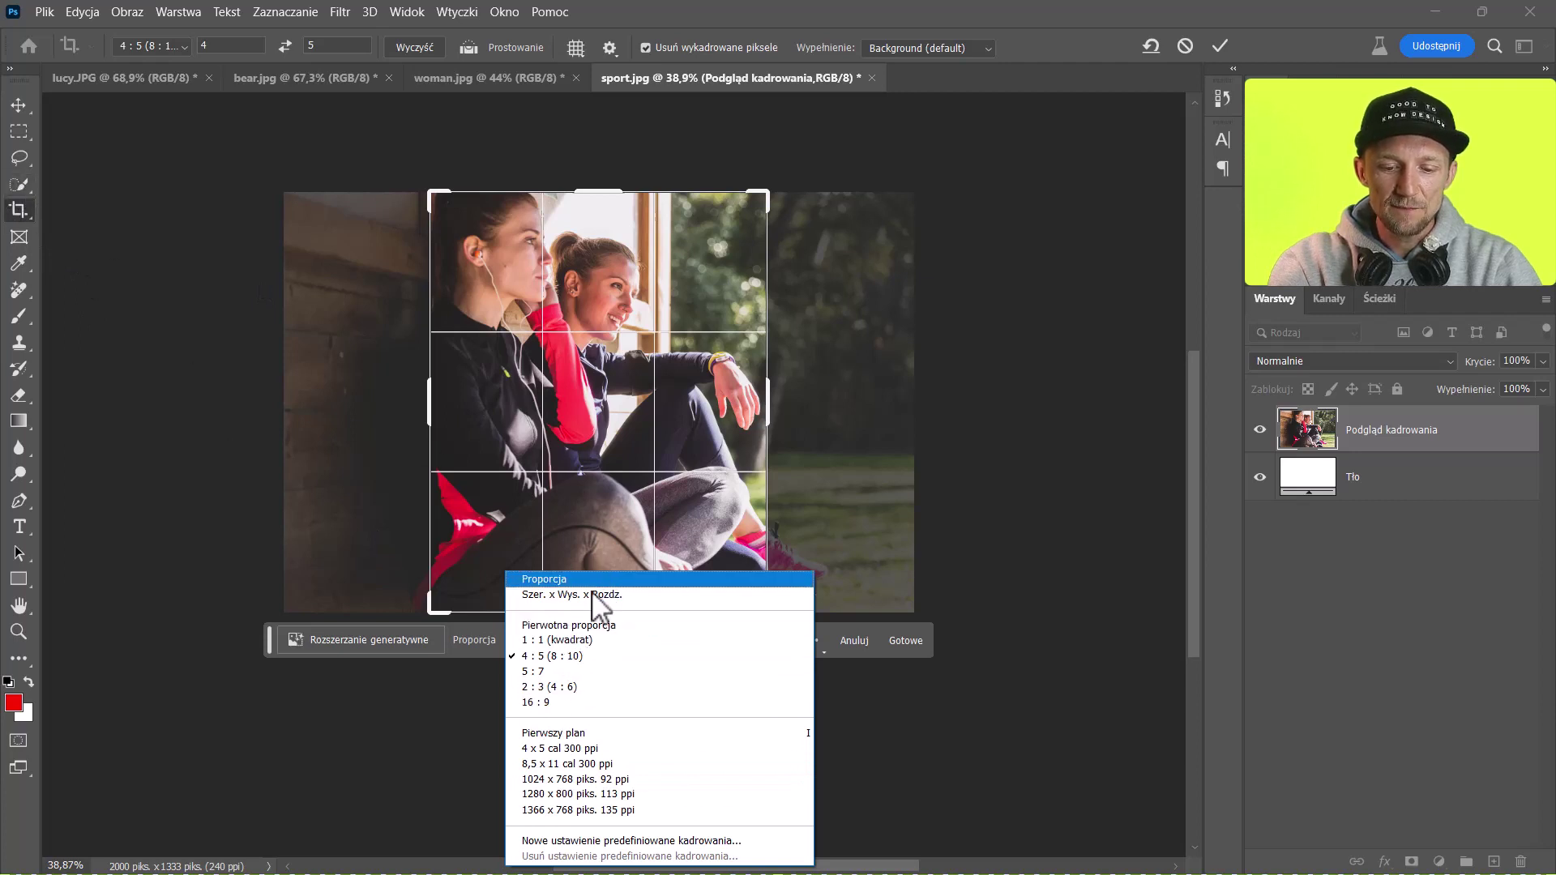
left_click(430, 50)
Step: Restart the crop on the whole sport photo, leaving the ratio on Proporcja
key("Escape")
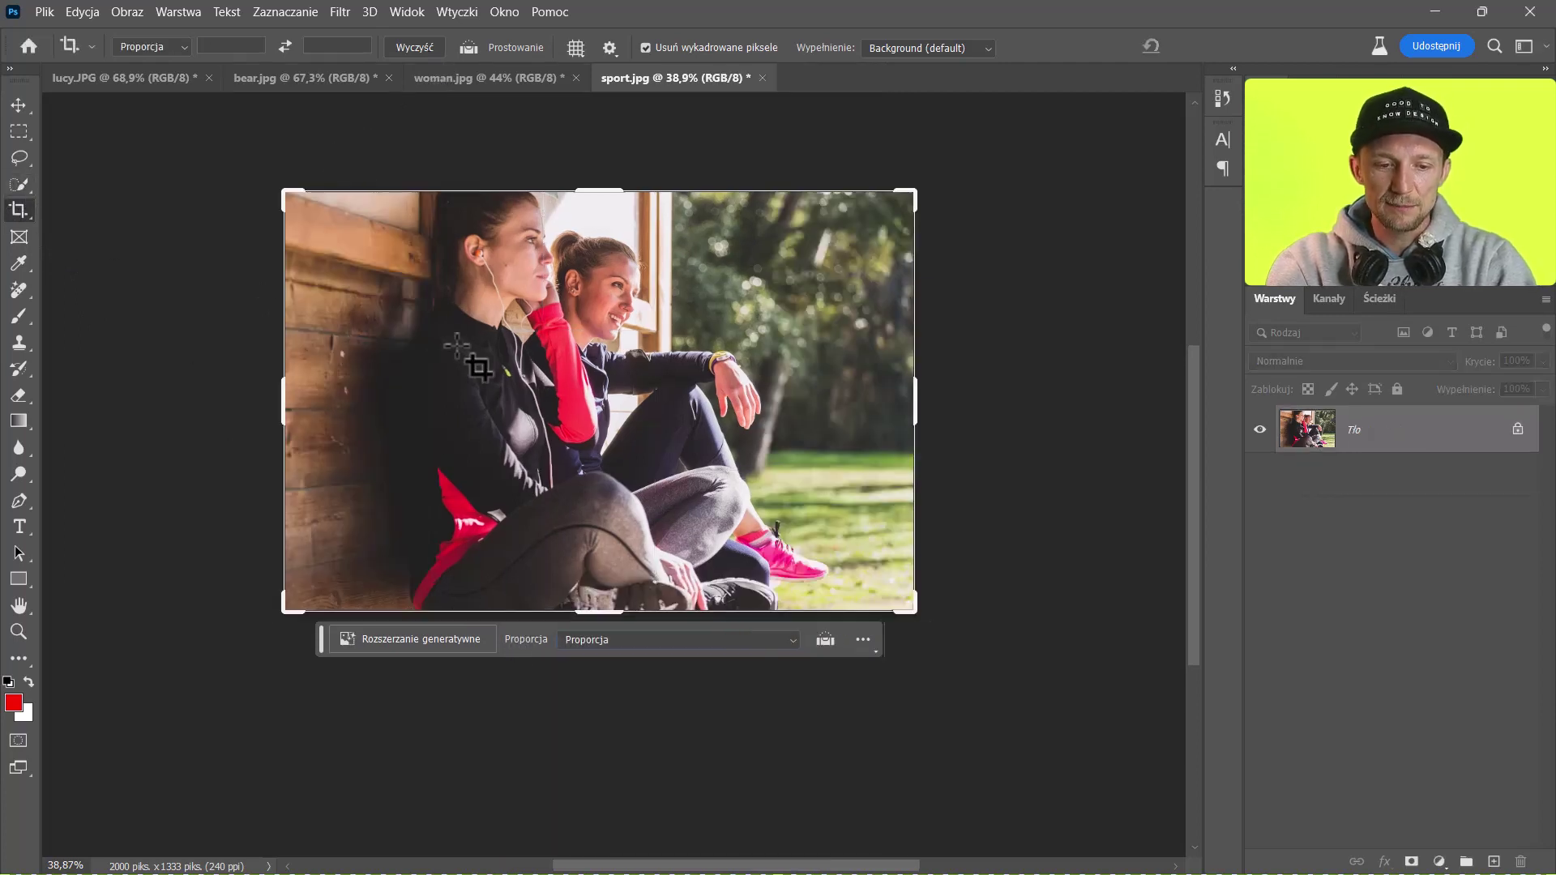
key("v")
left_click(19, 209)
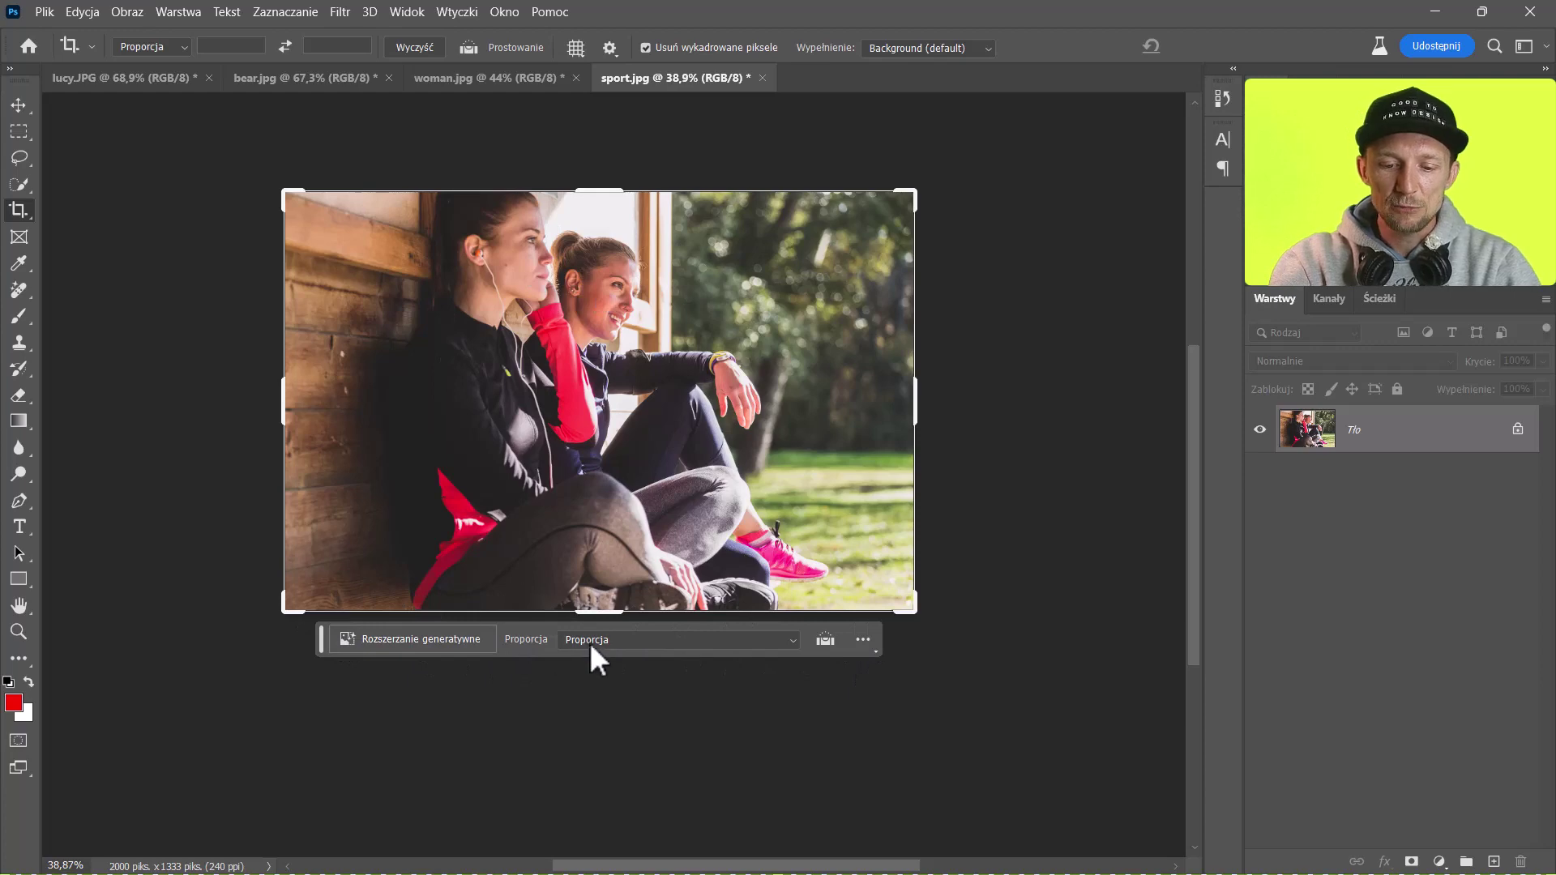
left_click(623, 640)
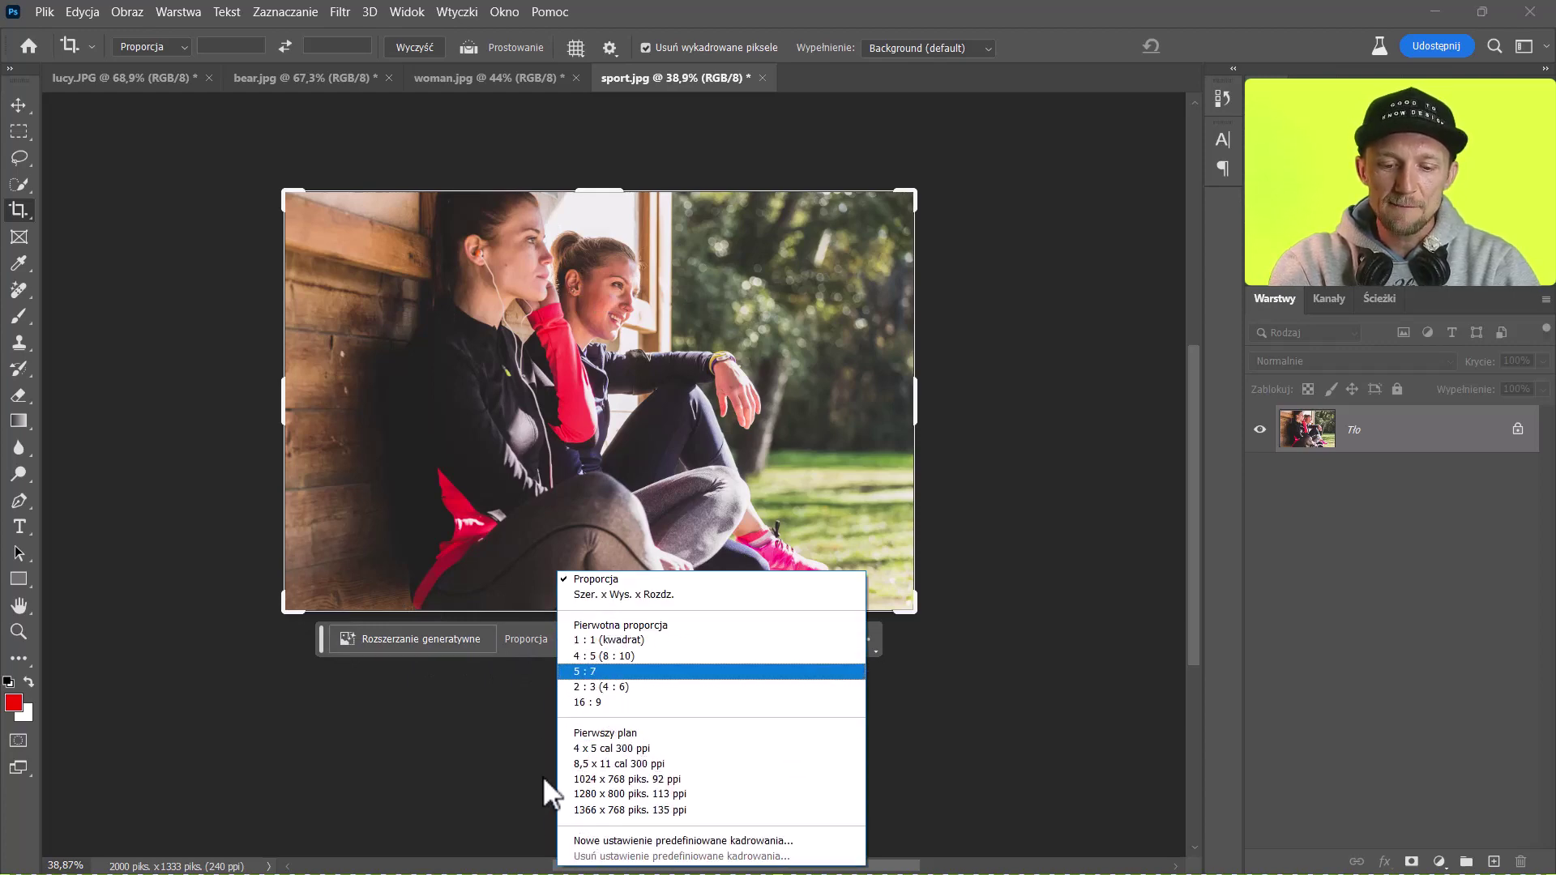
key("Escape")
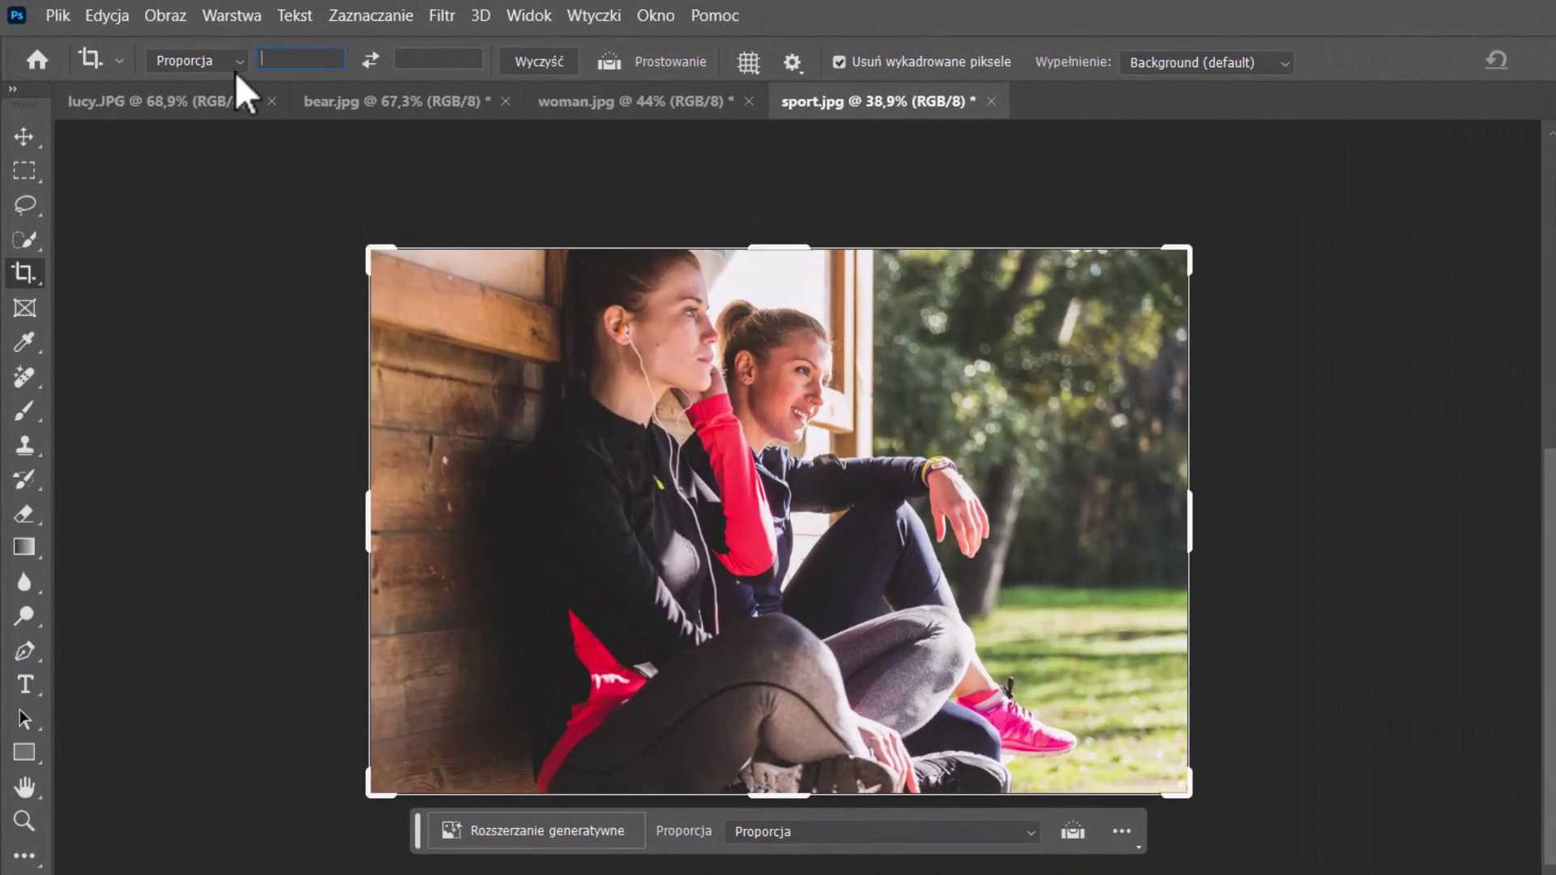
Step: Set the crop ratio to 16:9 and reposition the photo within the frame
left_click(214, 56)
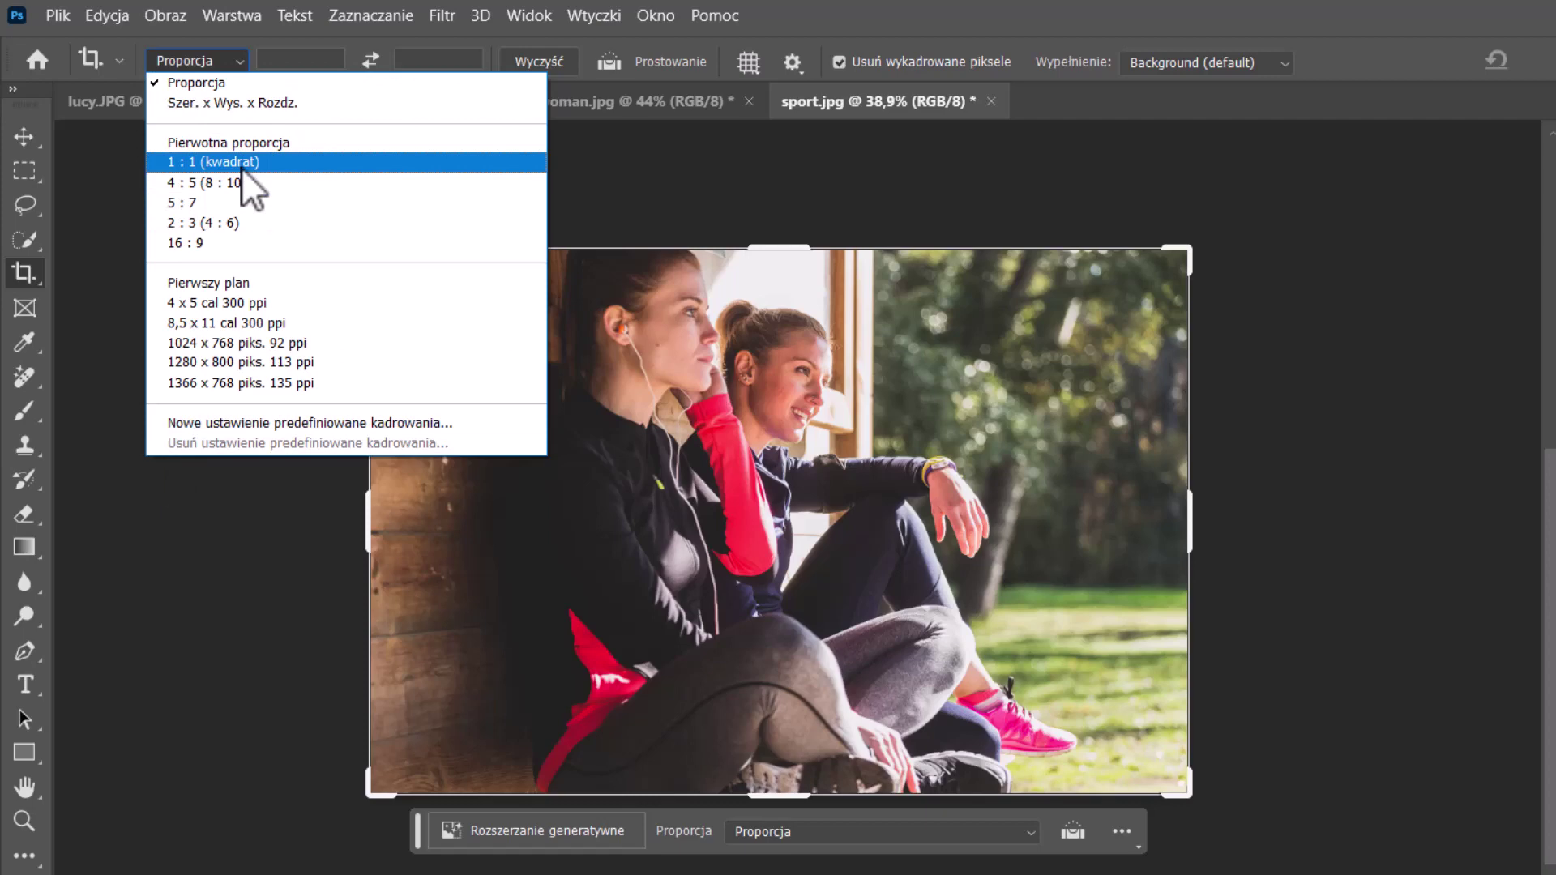
left_click(208, 241)
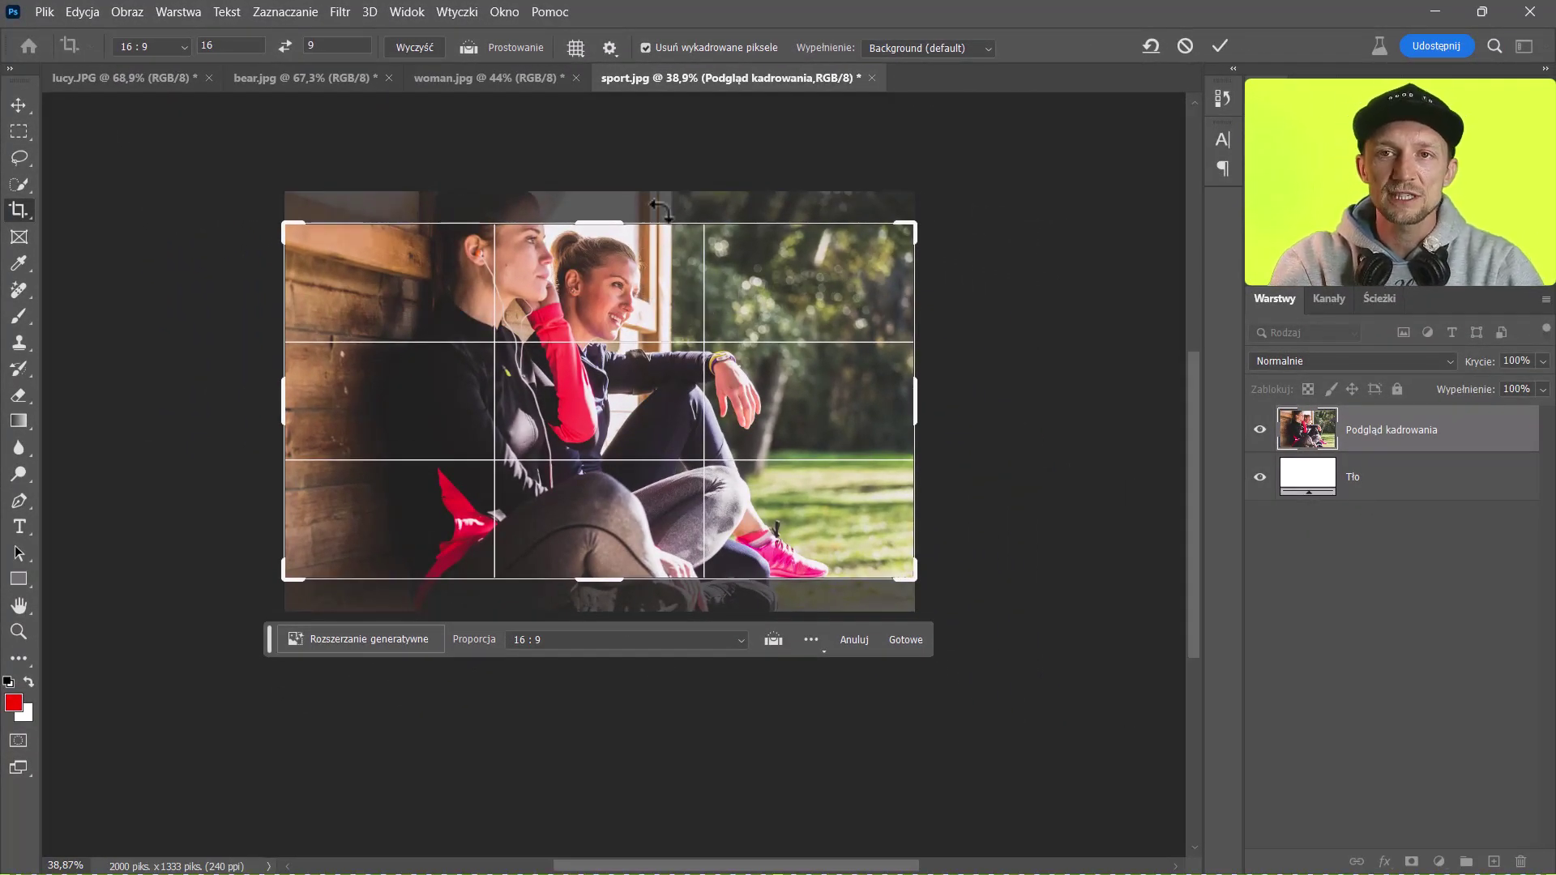
left_click_drag(662, 274, 665, 307)
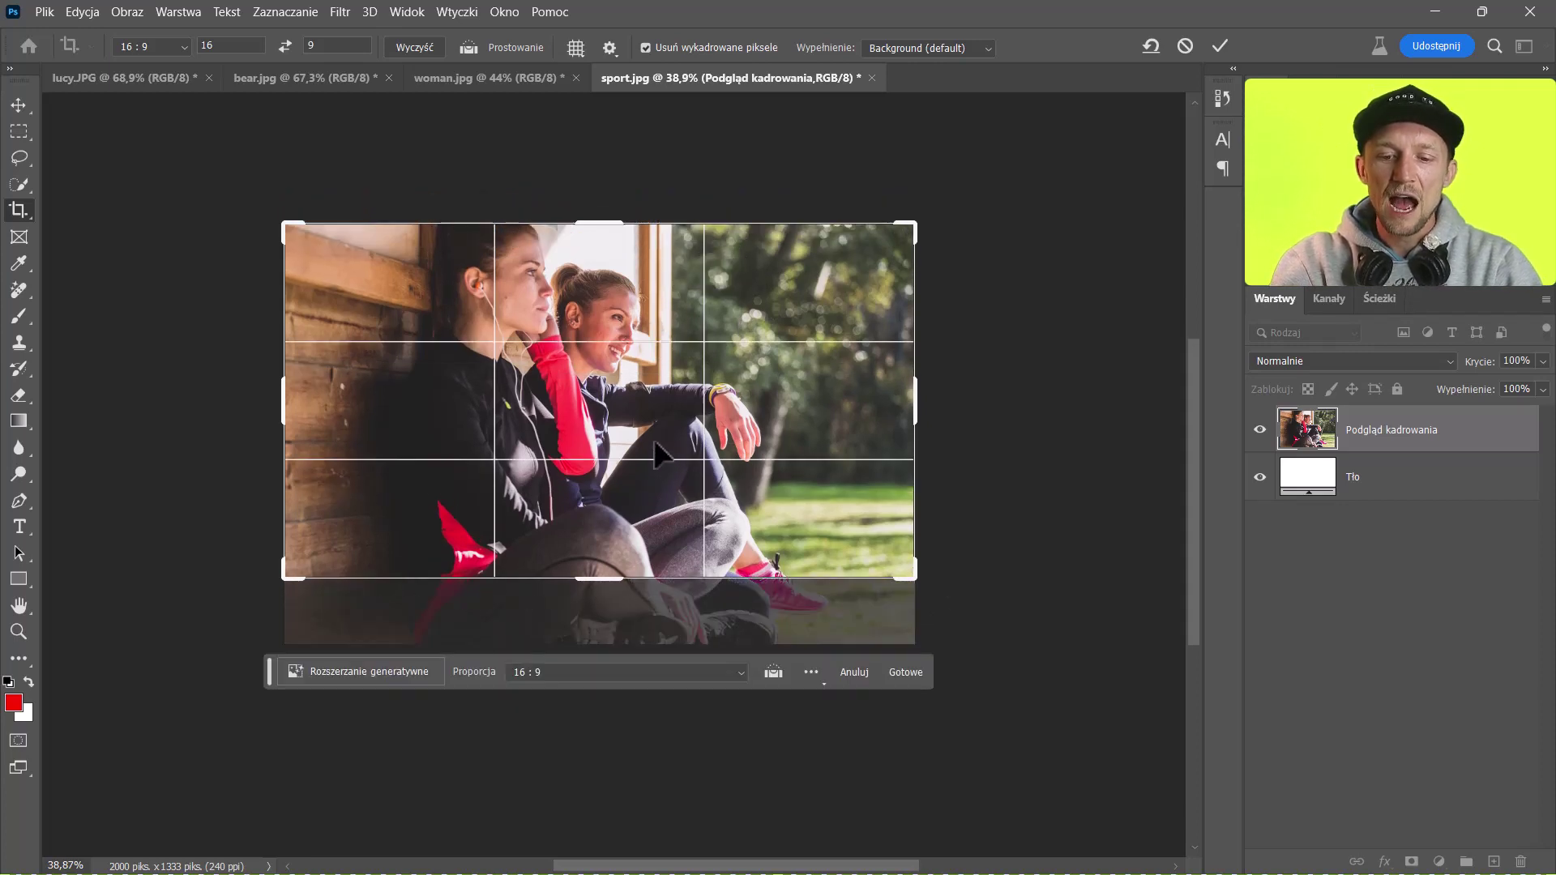
left_click_drag(658, 454, 657, 388)
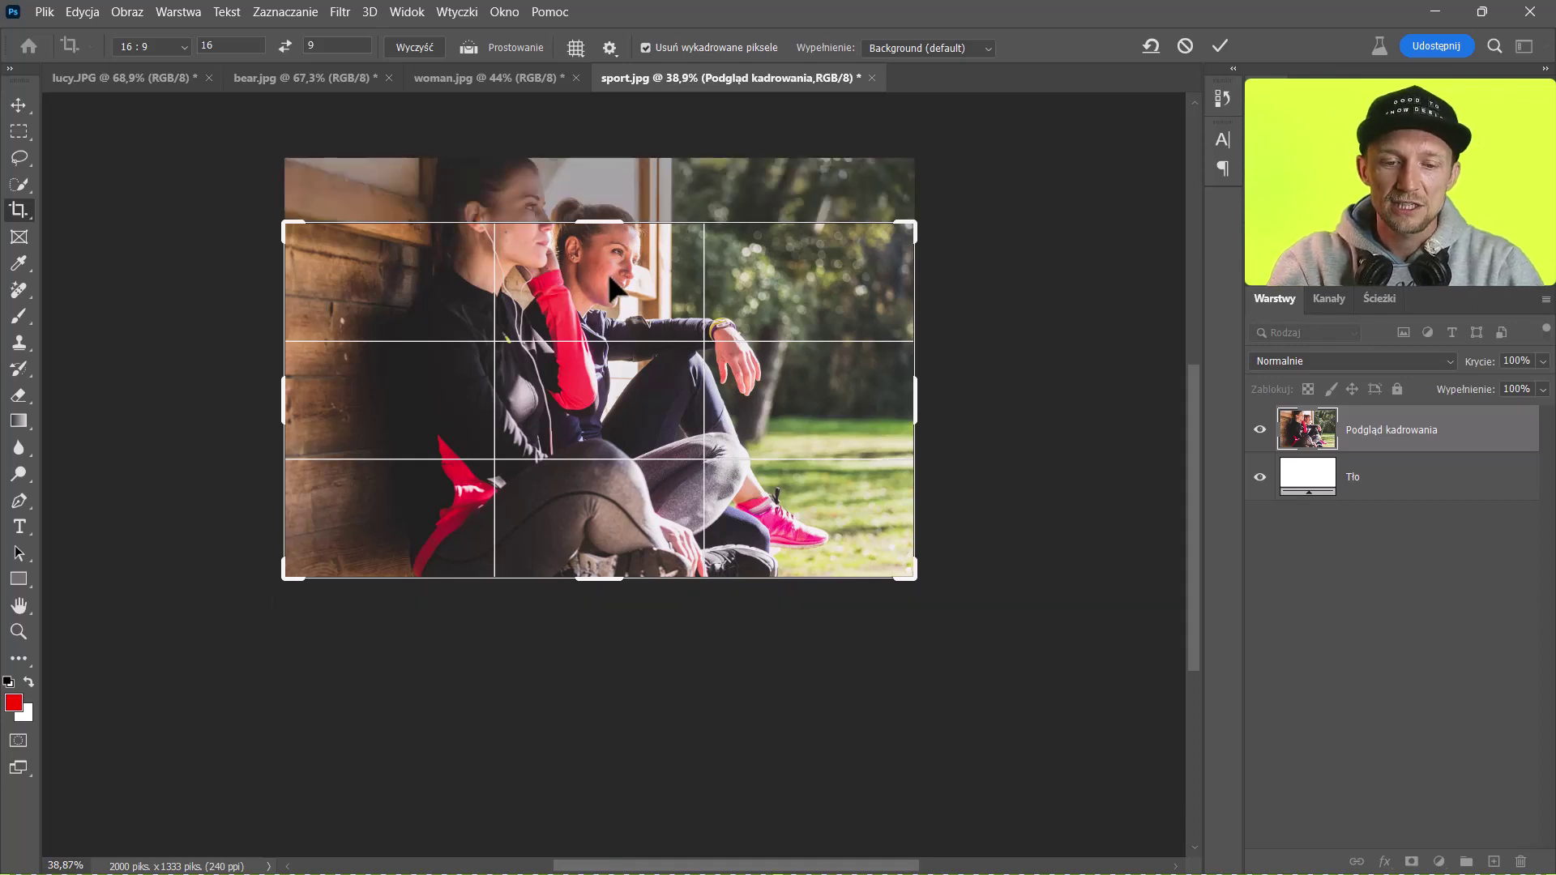
left_click_drag(606, 269, 607, 288)
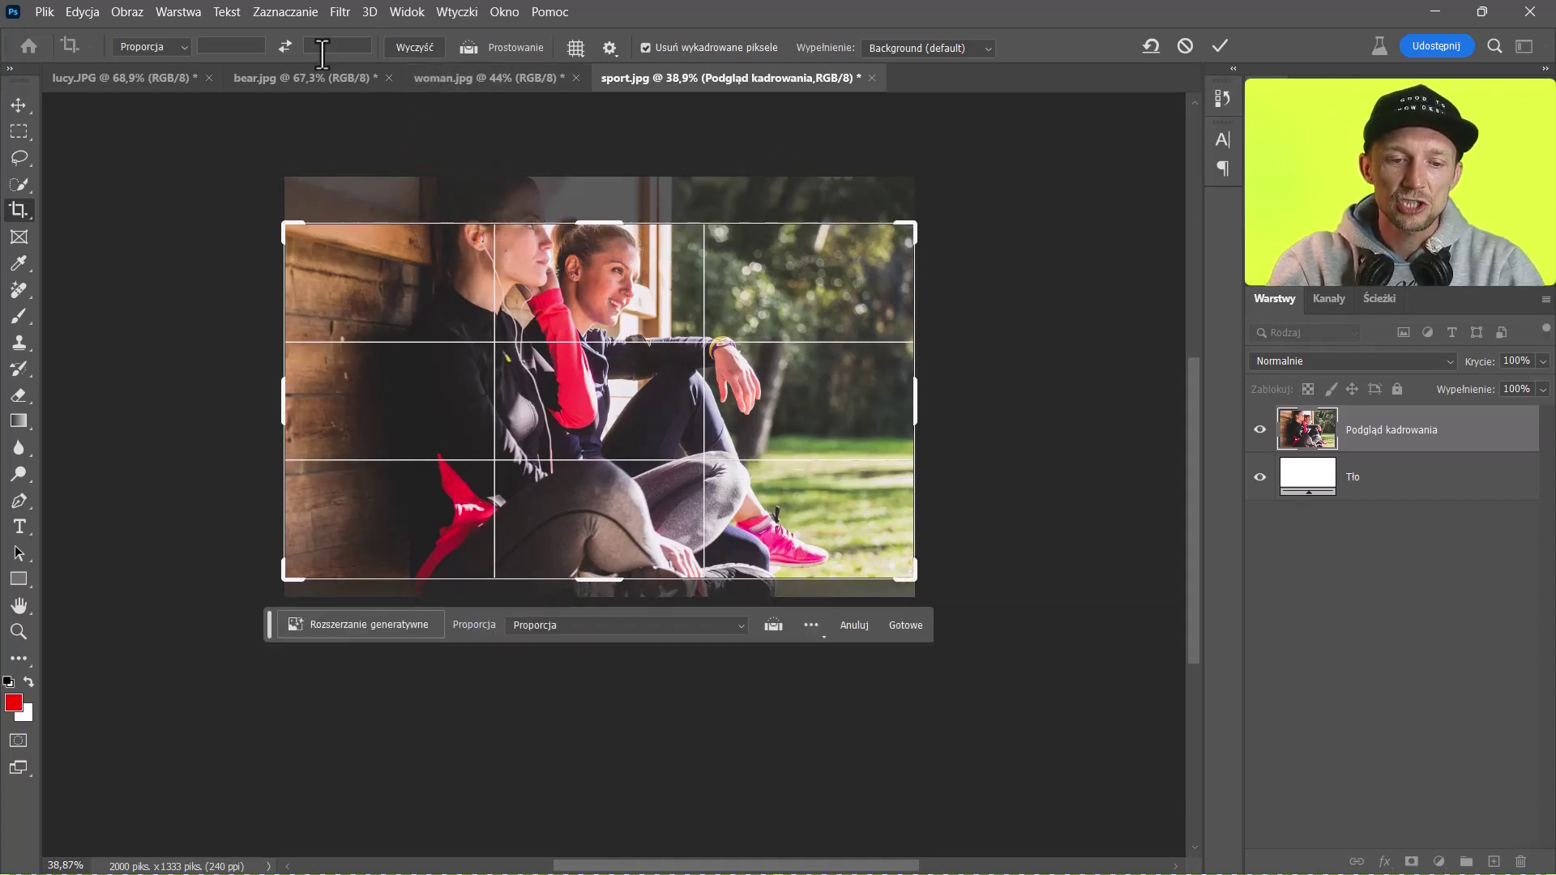
Step: Reapply 16:9, nudge the photo down, and enlarge the frame past the photo's edges
left_click(160, 47)
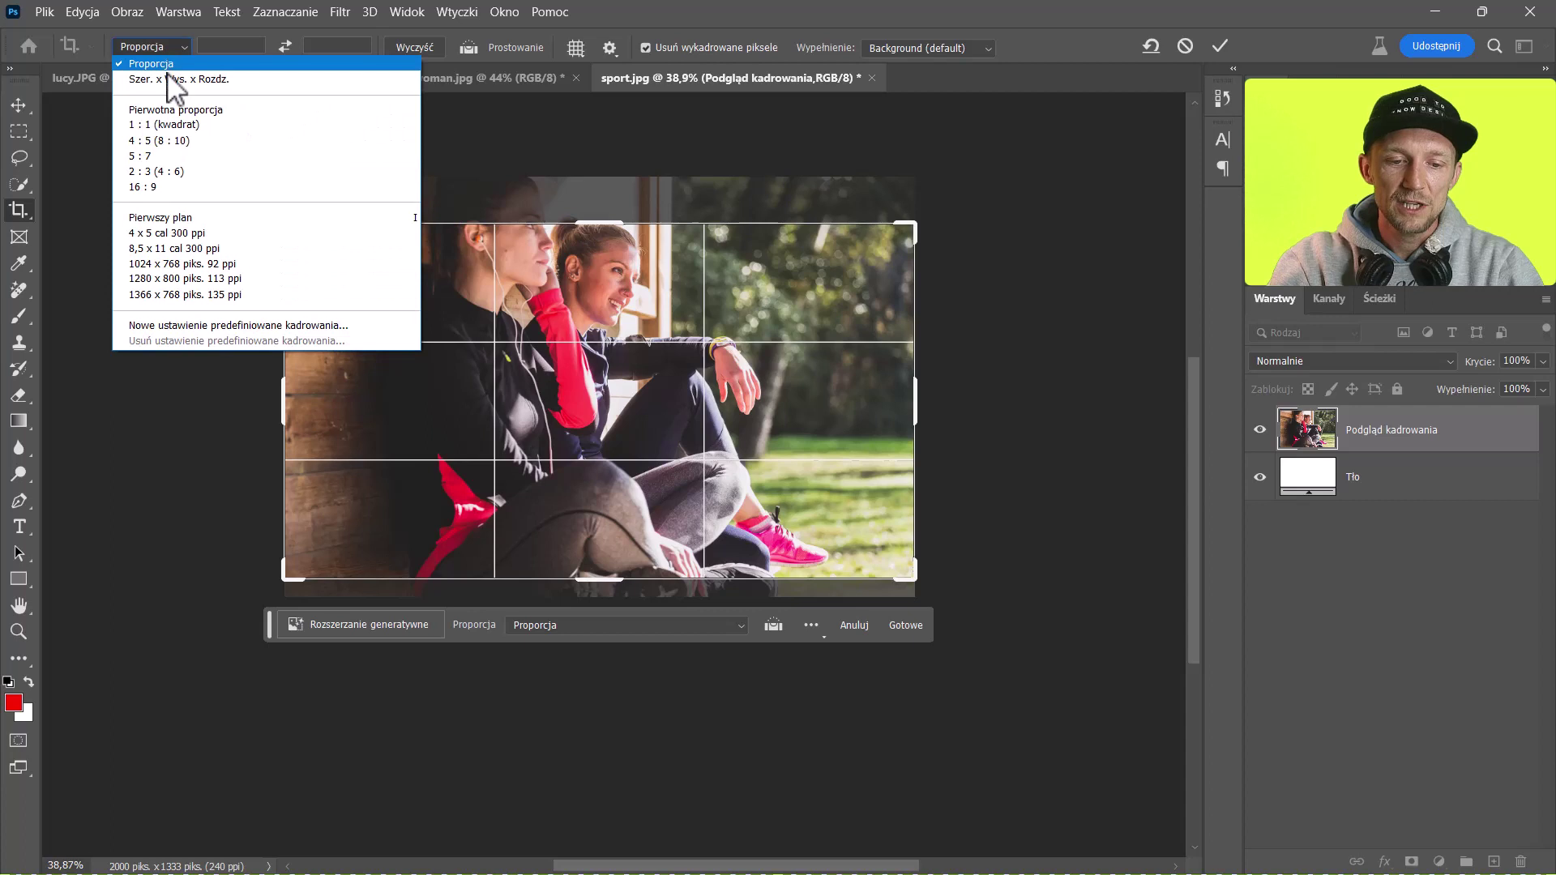
left_click(154, 183)
left_click_drag(585, 289, 587, 303)
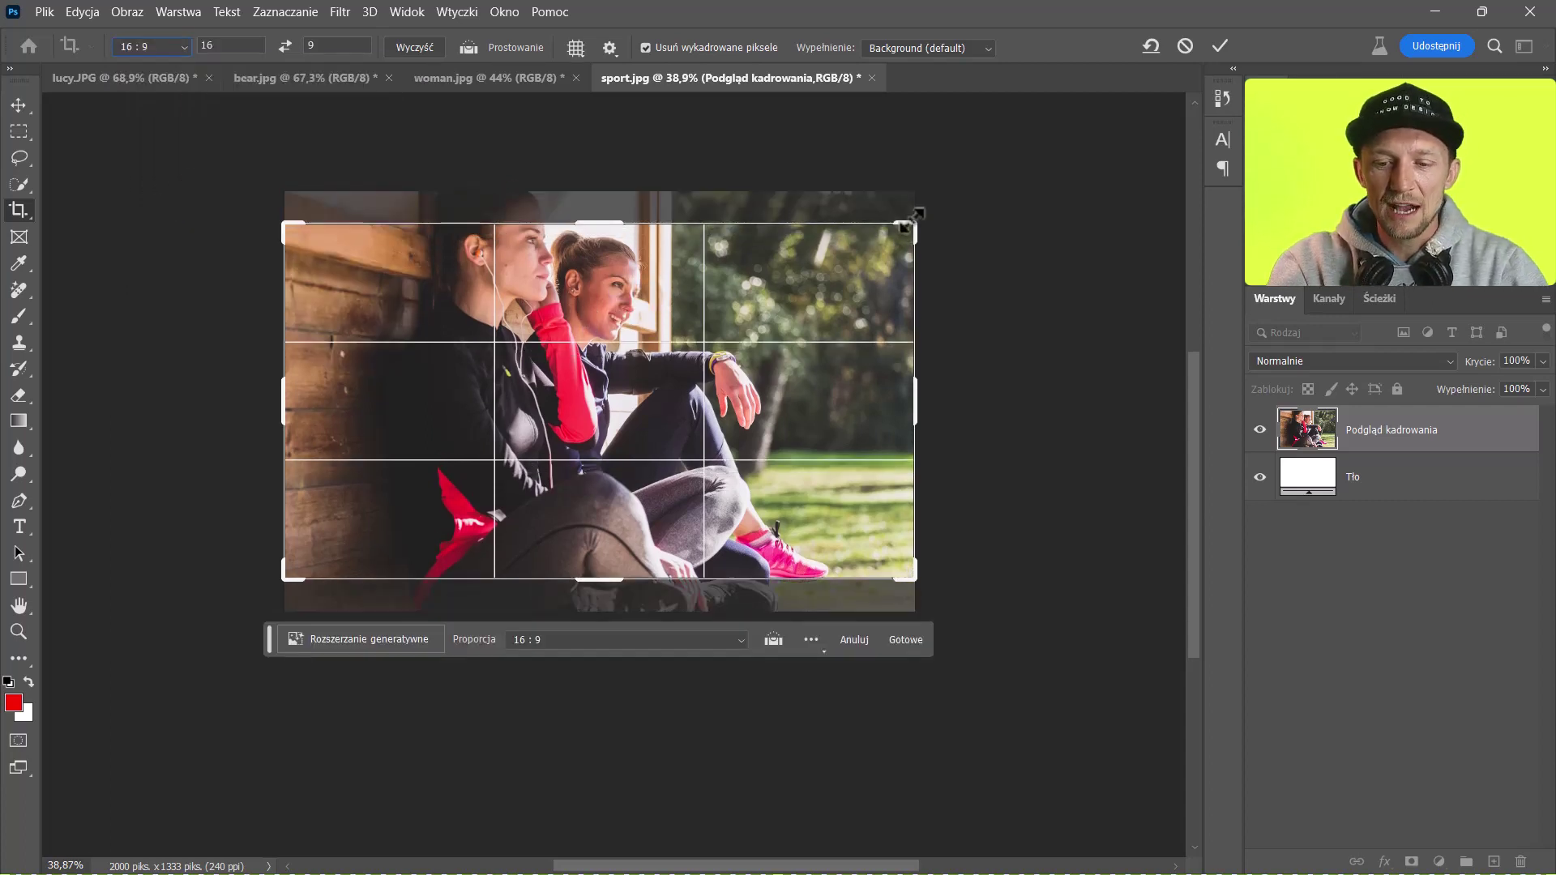
left_click_drag(912, 225, 971, 204)
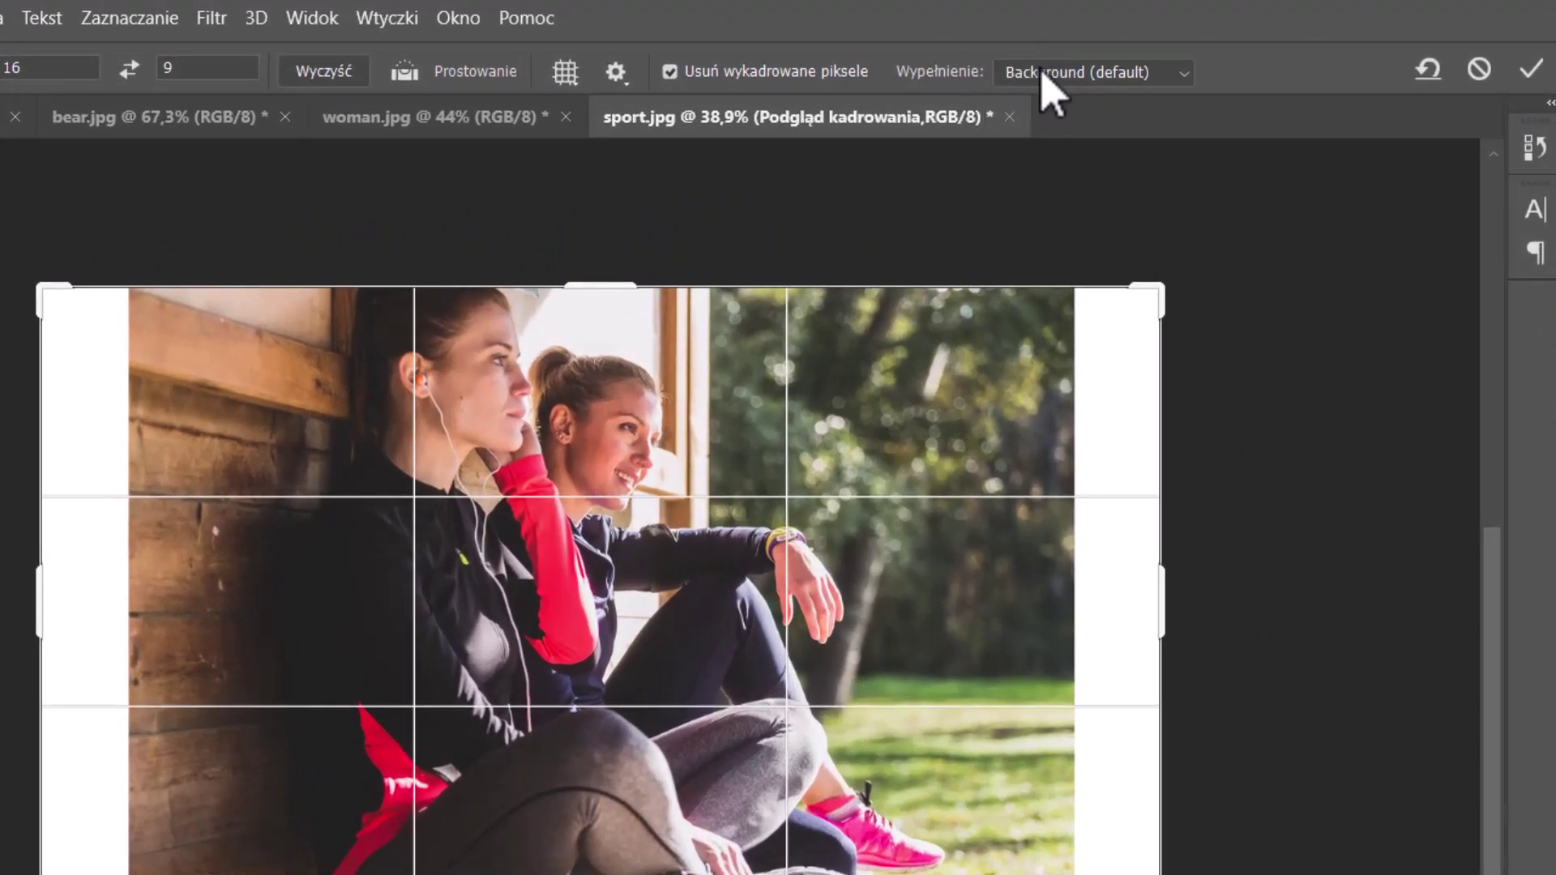
Step: Set the crop's fill option to Rozszerzenie generatywne (Generative Expand)
left_click(1041, 75)
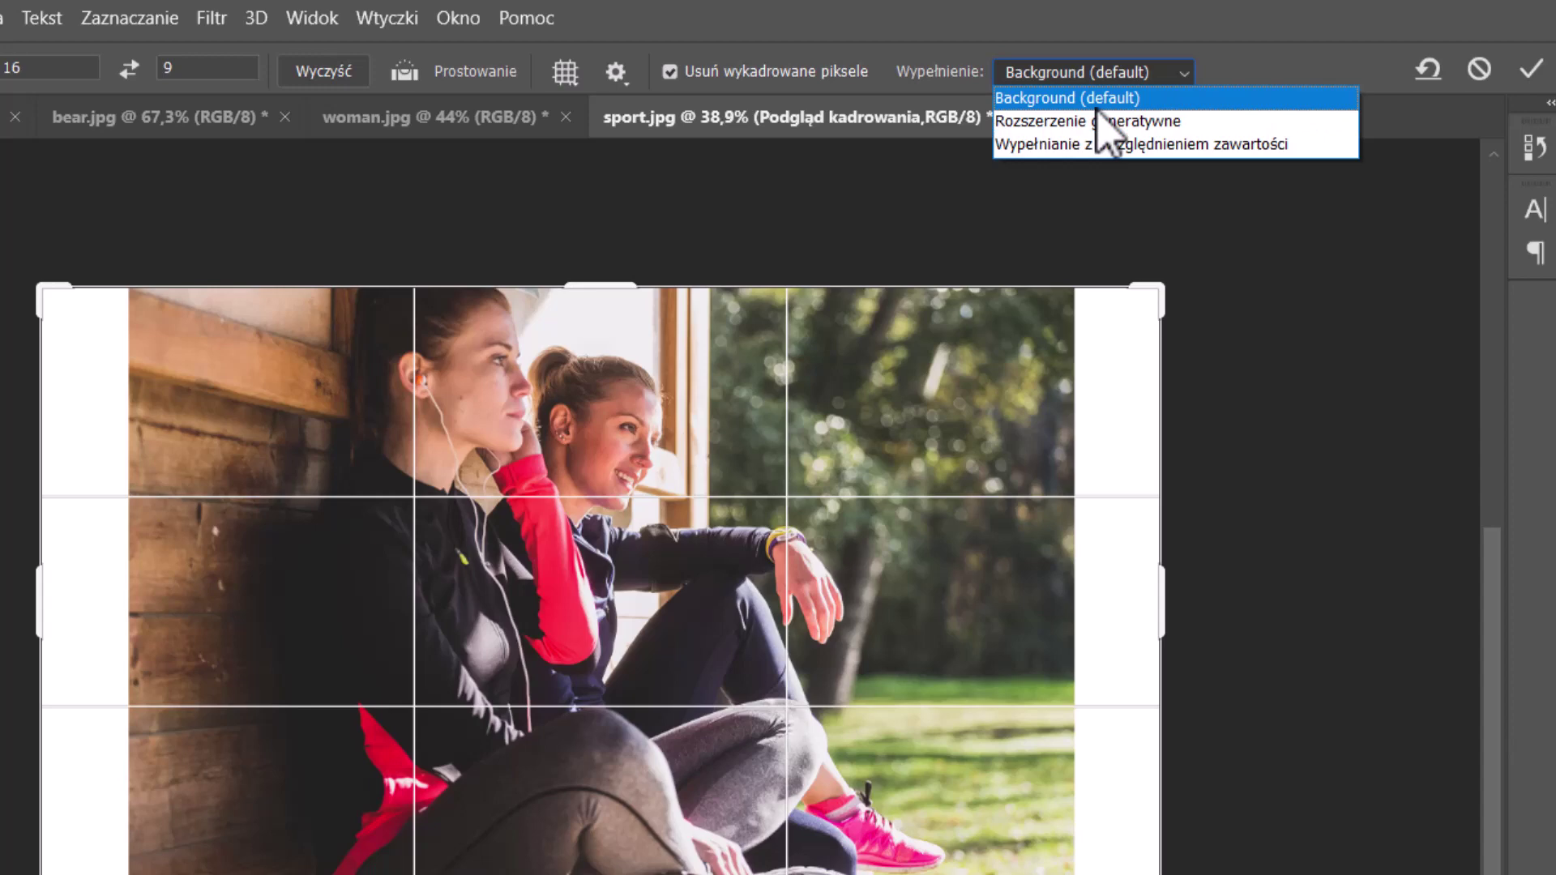
left_click(1079, 124)
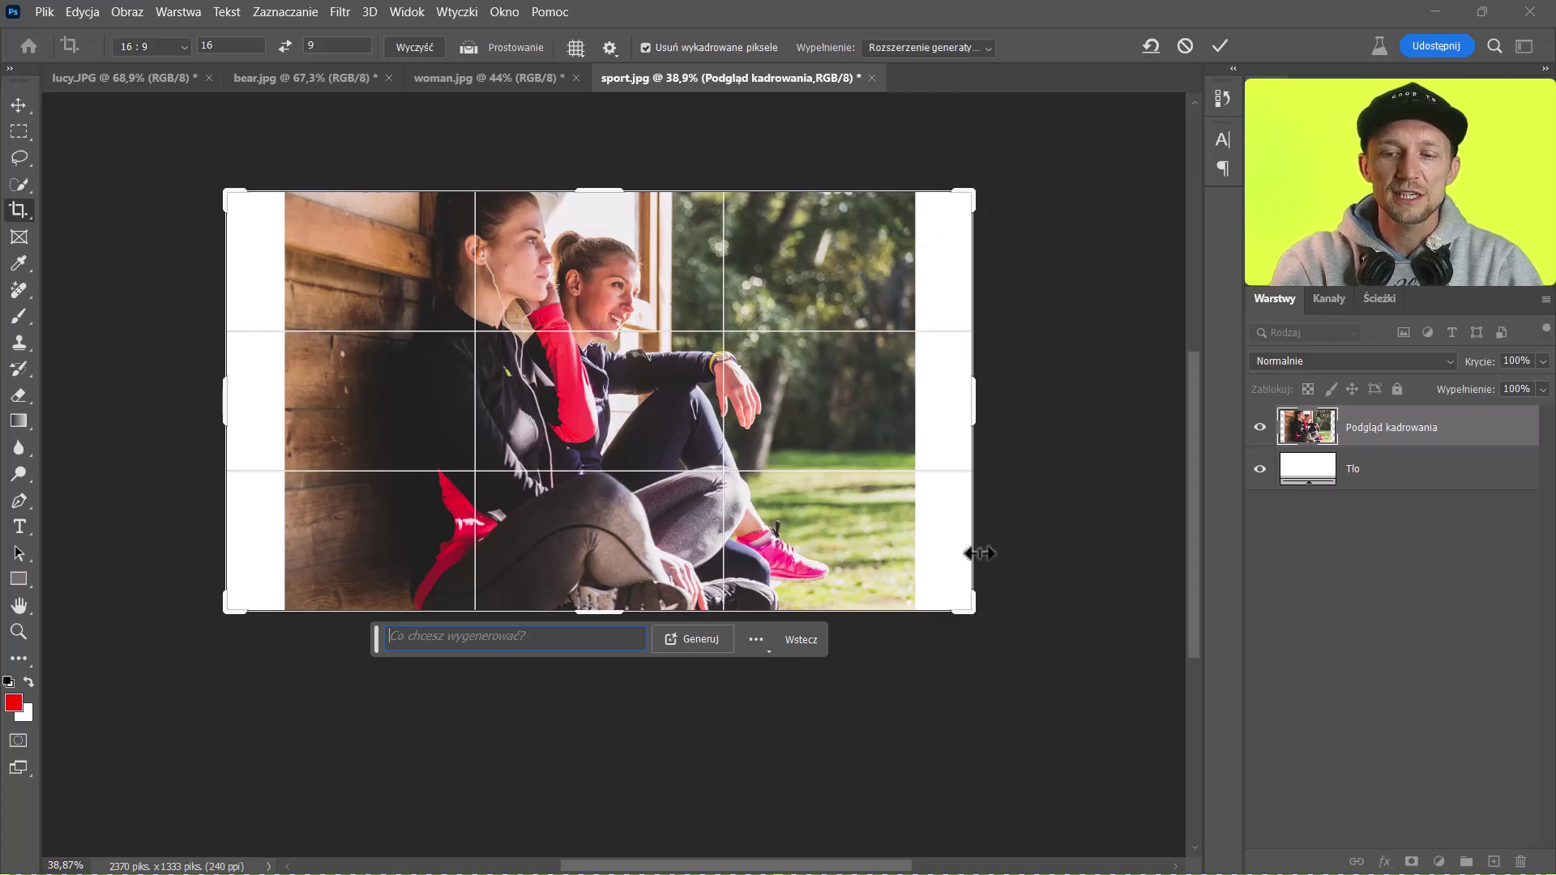
Step: Commit the 16:9 crop to generate content in the empty side margins
left_click(1221, 46)
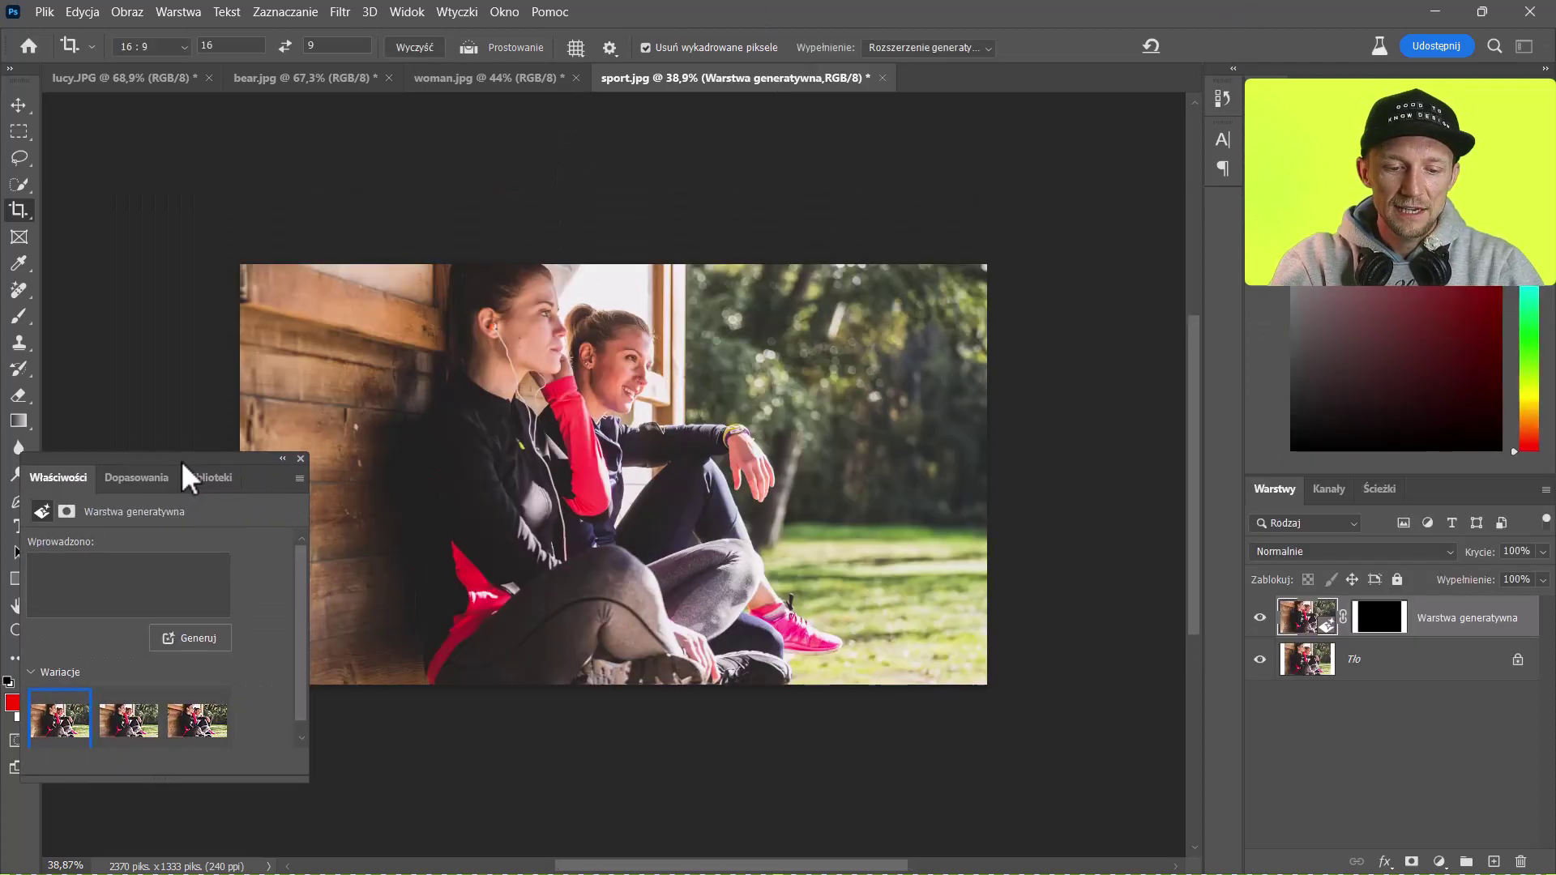
left_click_drag(188, 478, 111, 568)
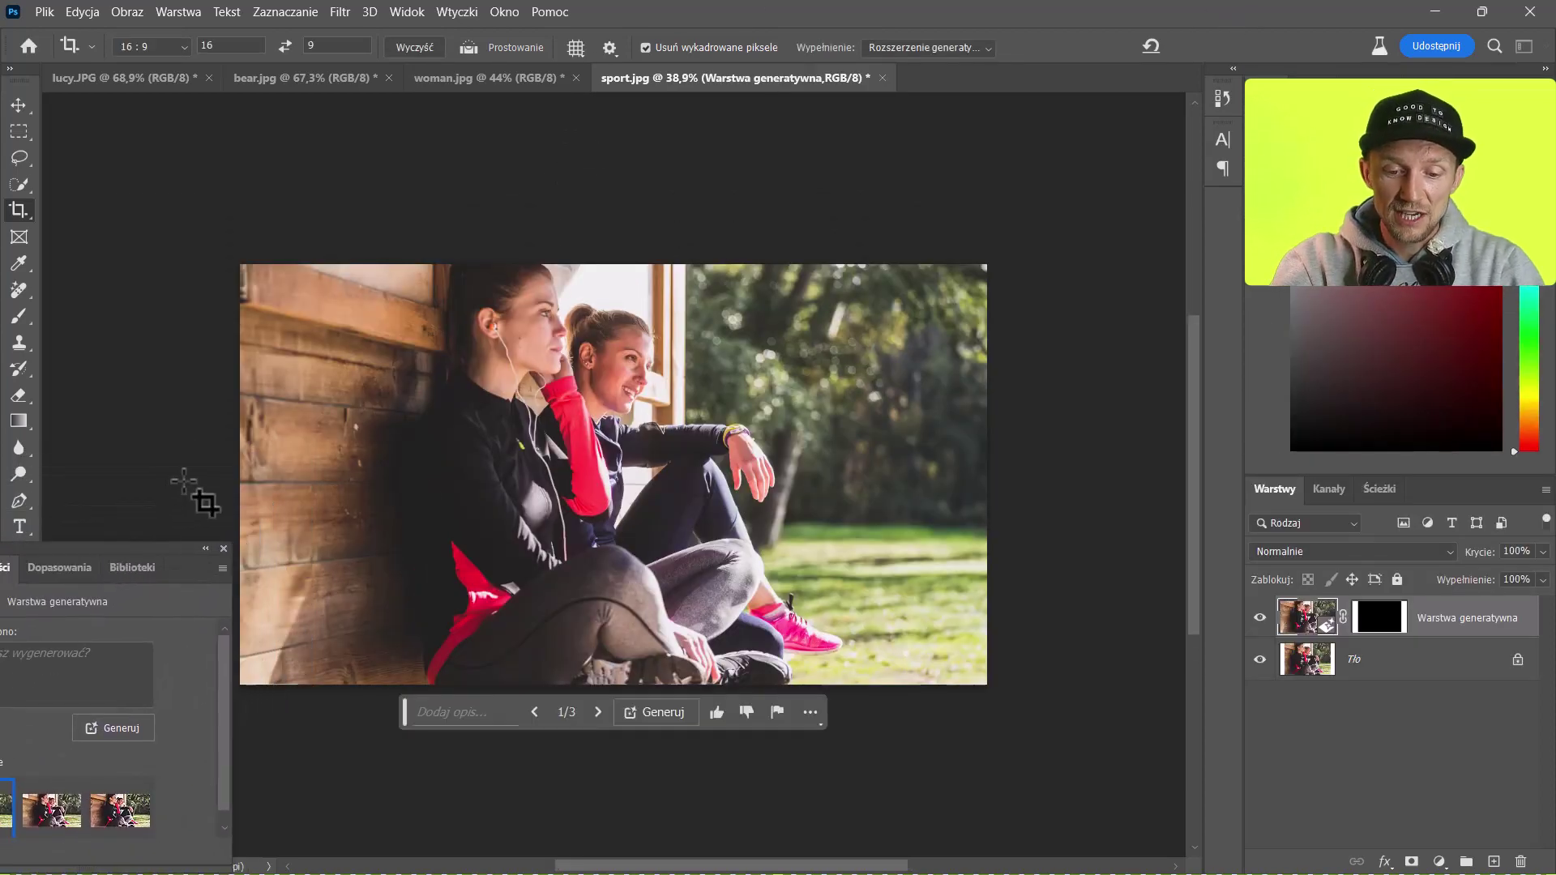
left_click_drag(462, 545, 610, 434)
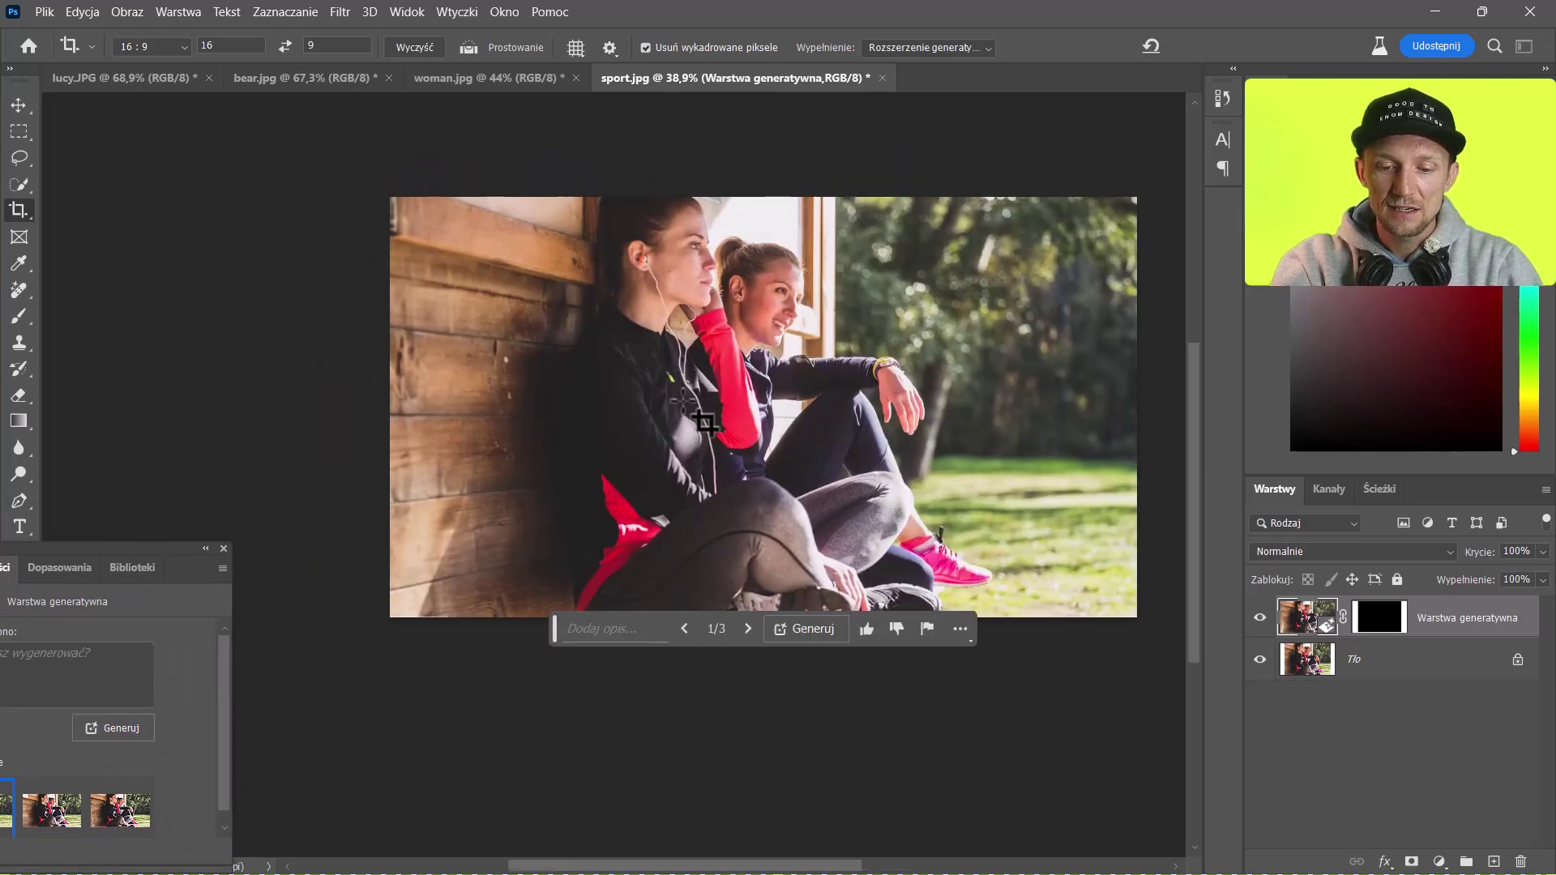
scroll(705, 421, "up", 3)
scroll(653, 562, "up", 2)
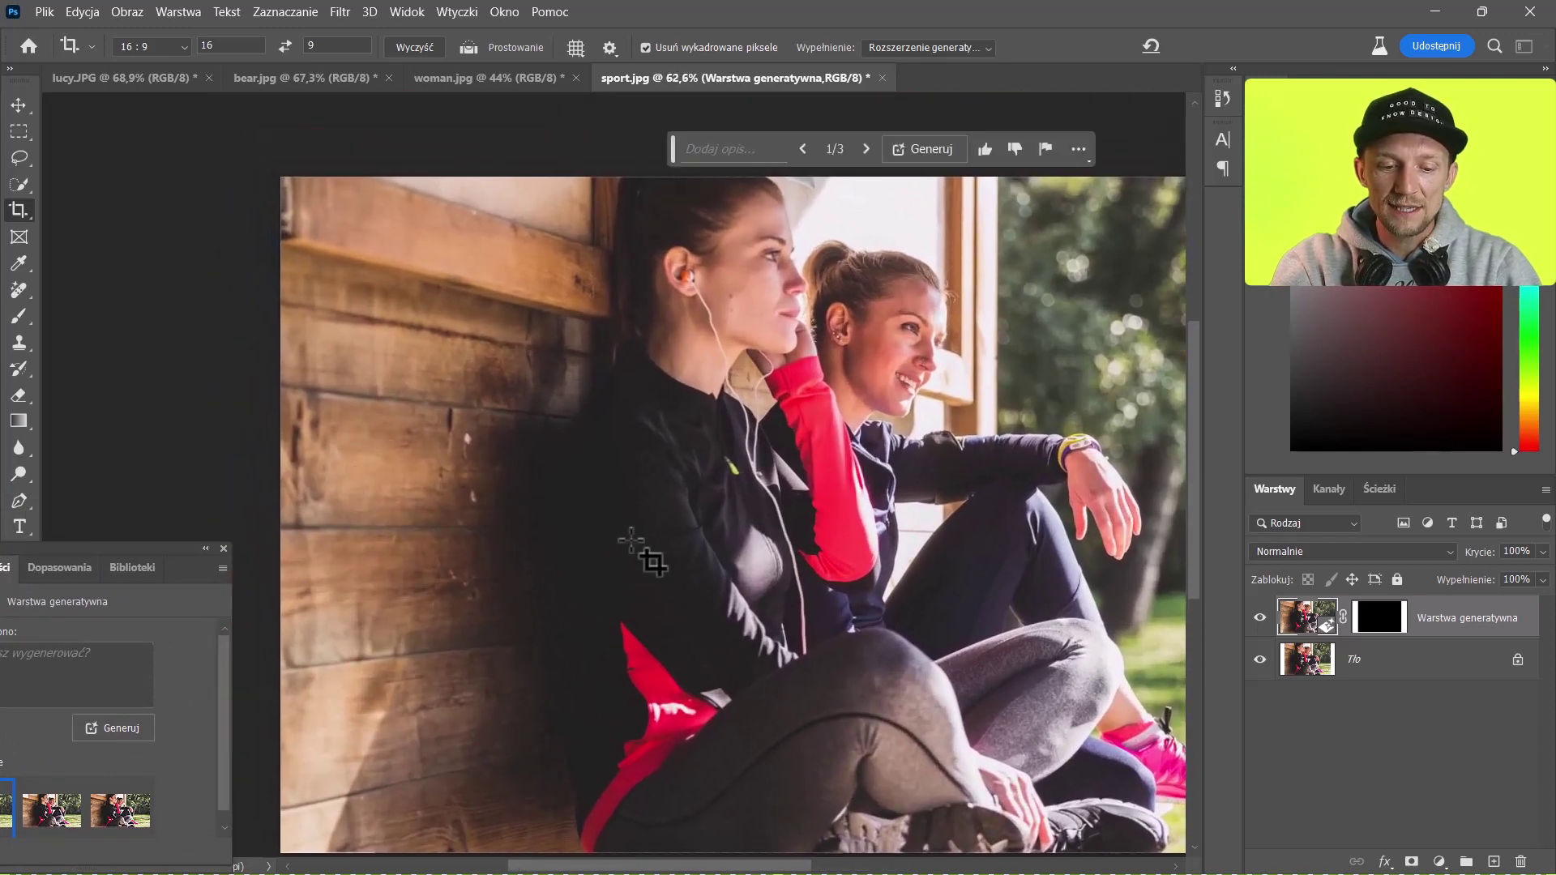
Step: Preview the second generated variation, then keep the third
left_click_drag(125, 567, 197, 369)
scroll(376, 480, "down", 1)
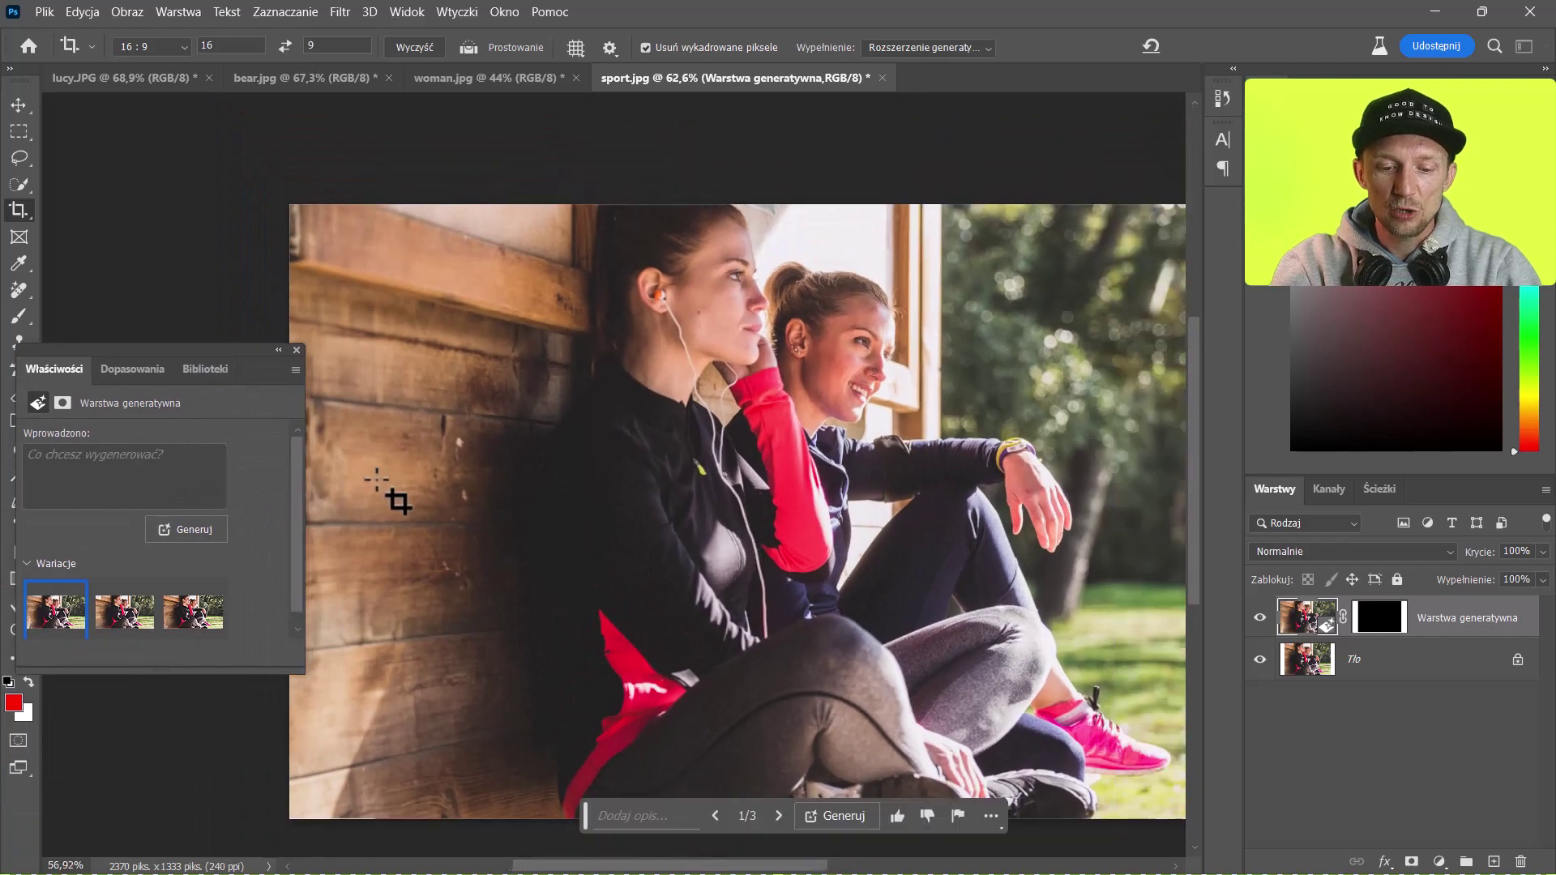
scroll(375, 480, "down", 2)
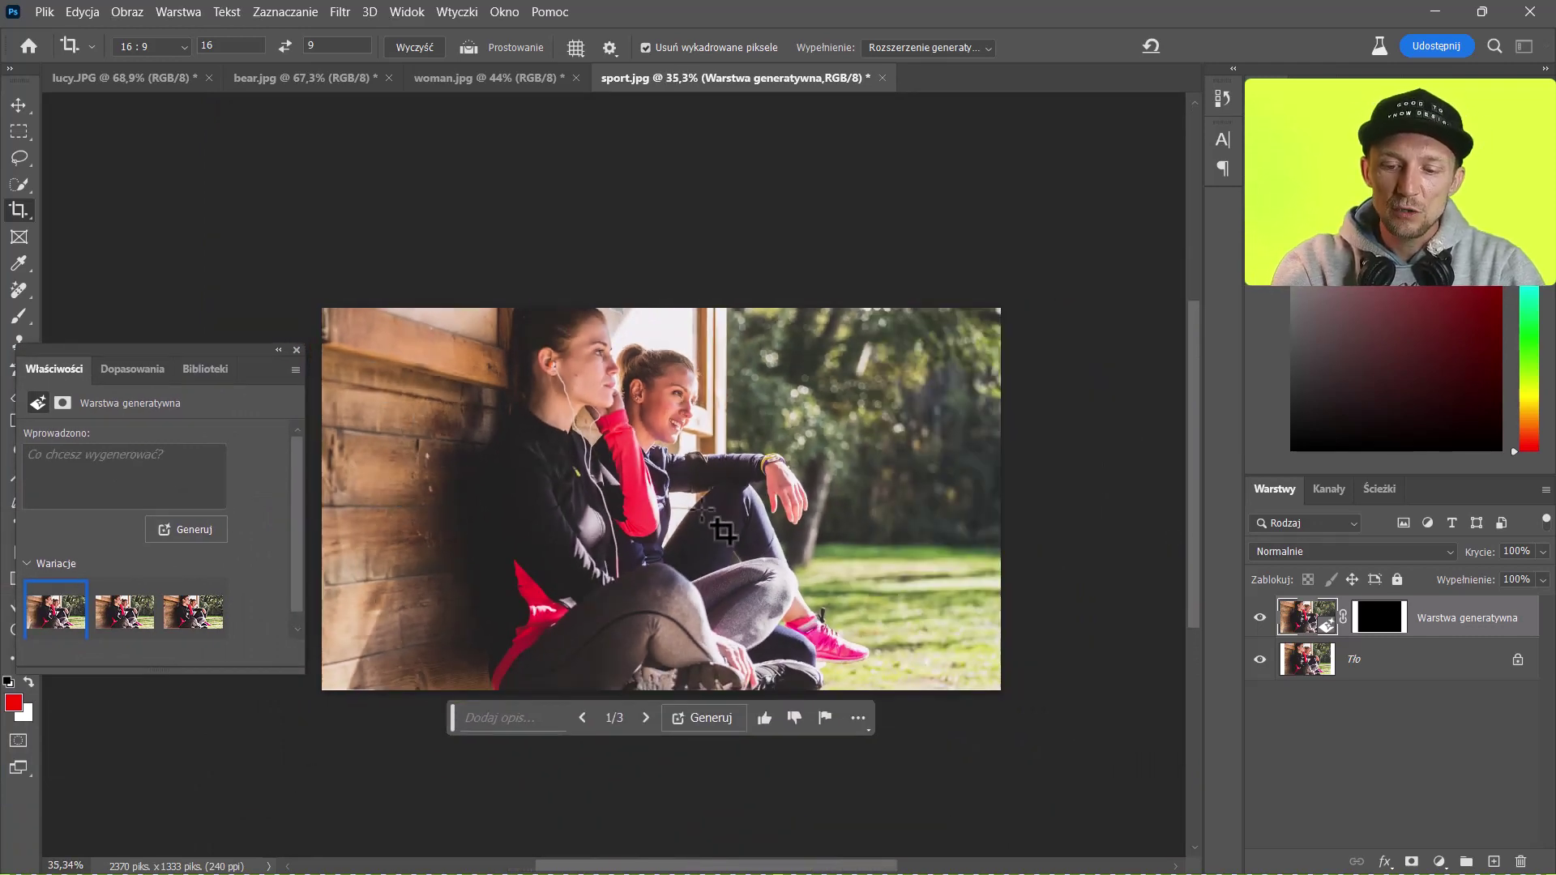
left_click(119, 620)
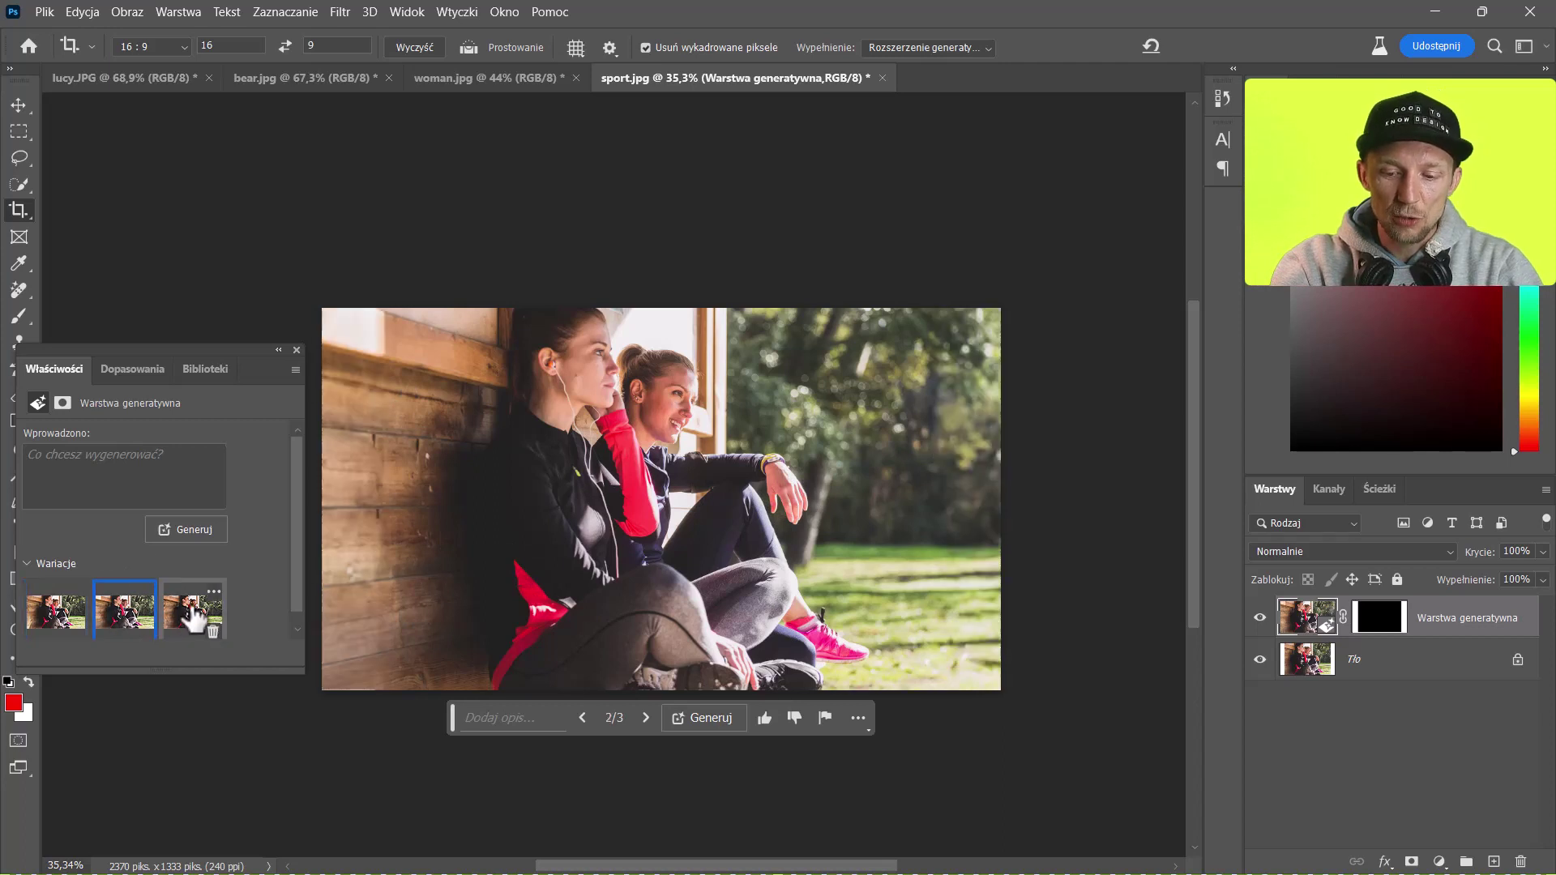
left_click(185, 612)
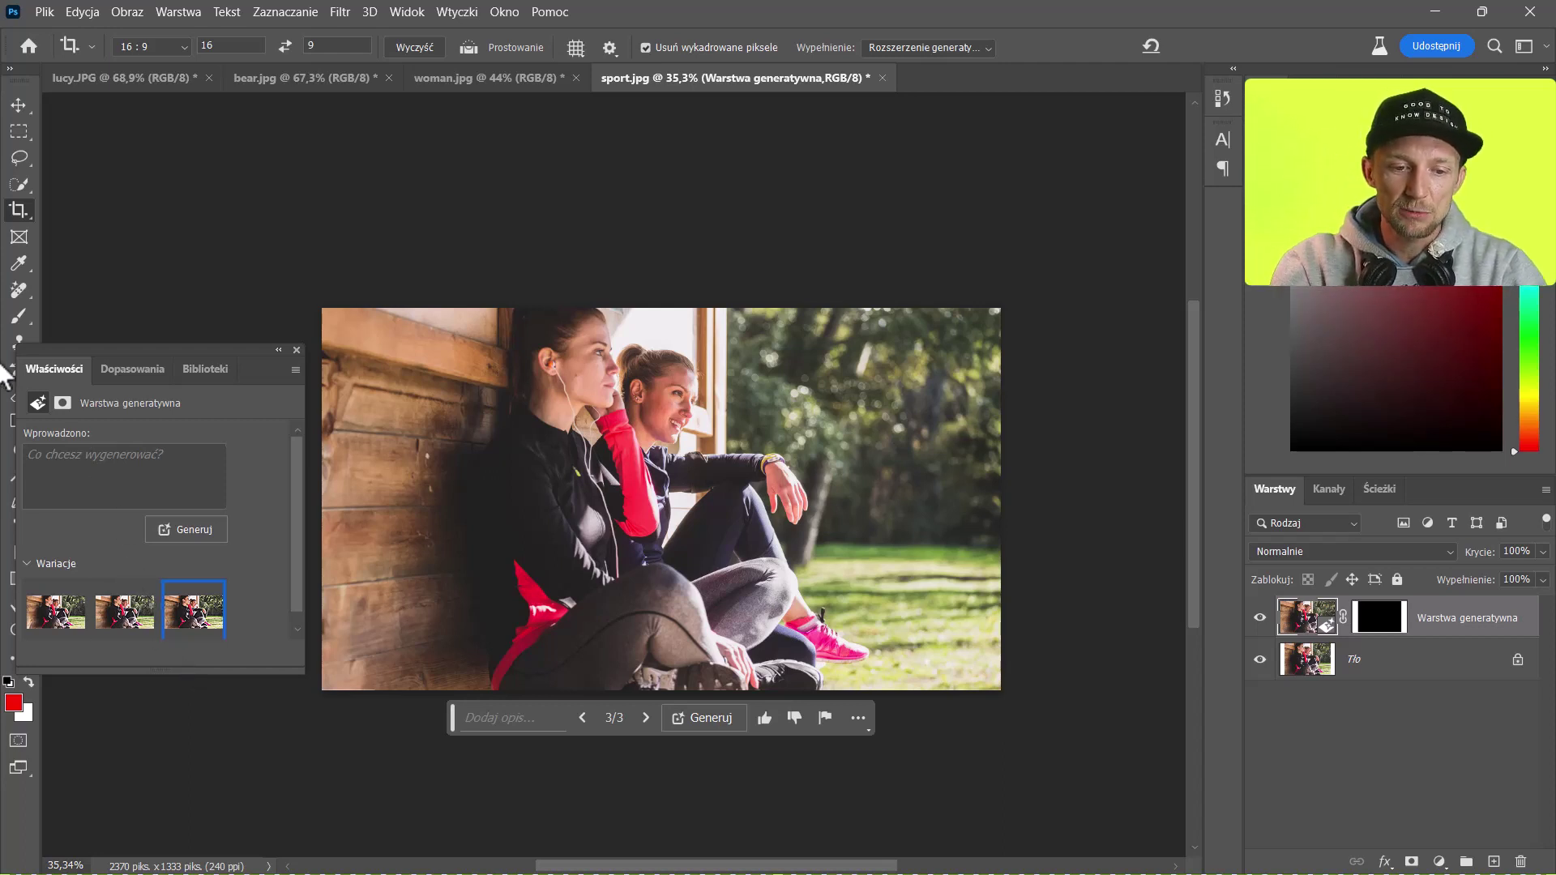
Step: Enlarge the 16:9 crop on all sides to 2932×1650 and generate the new border
left_click(152, 46)
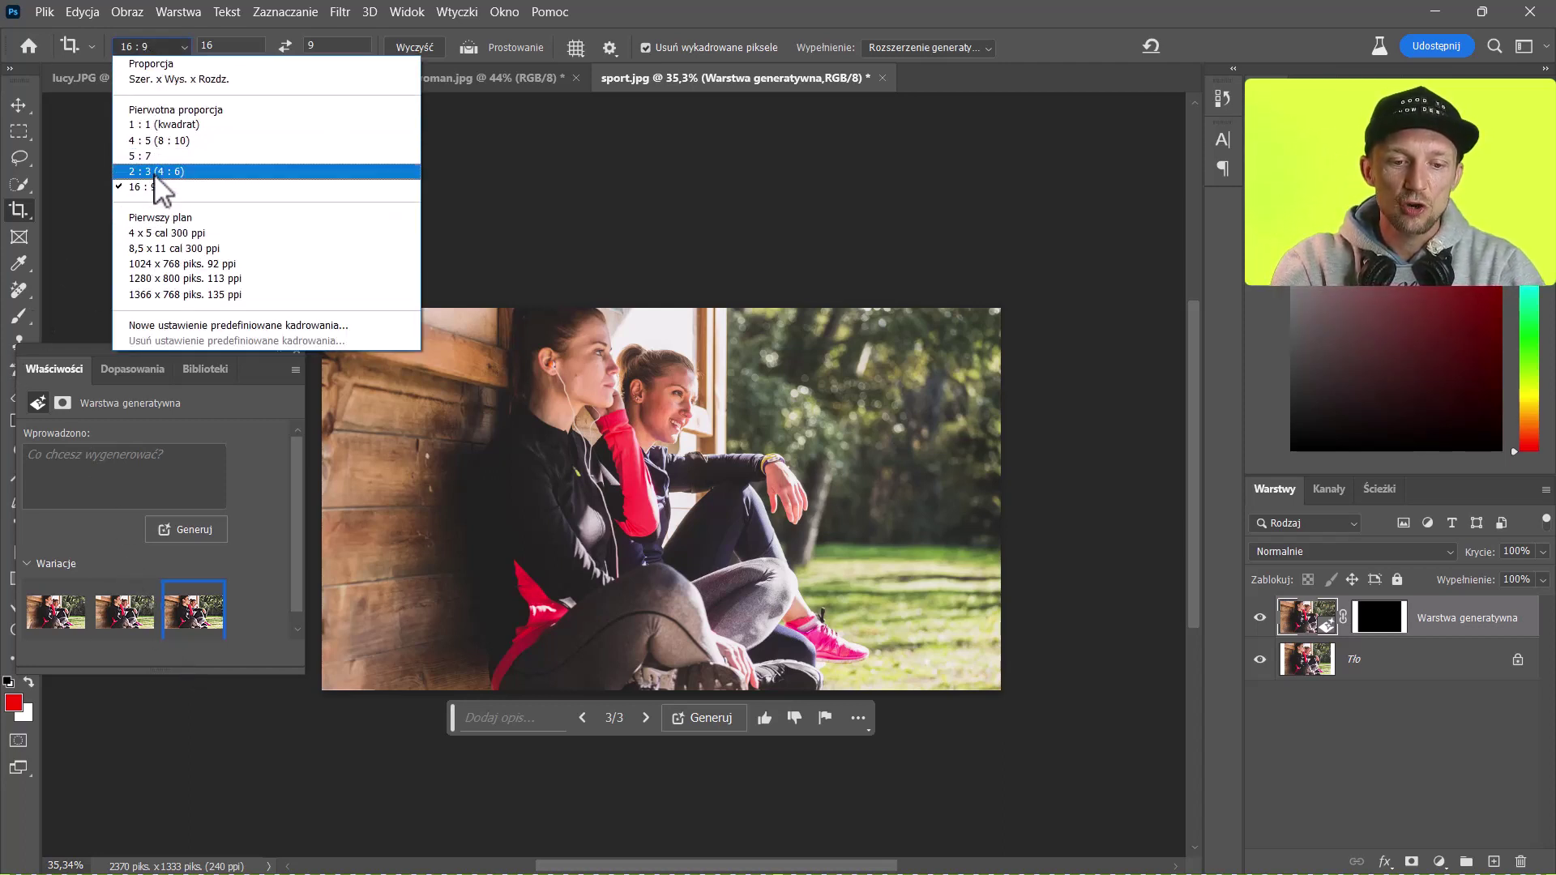
left_click(158, 187)
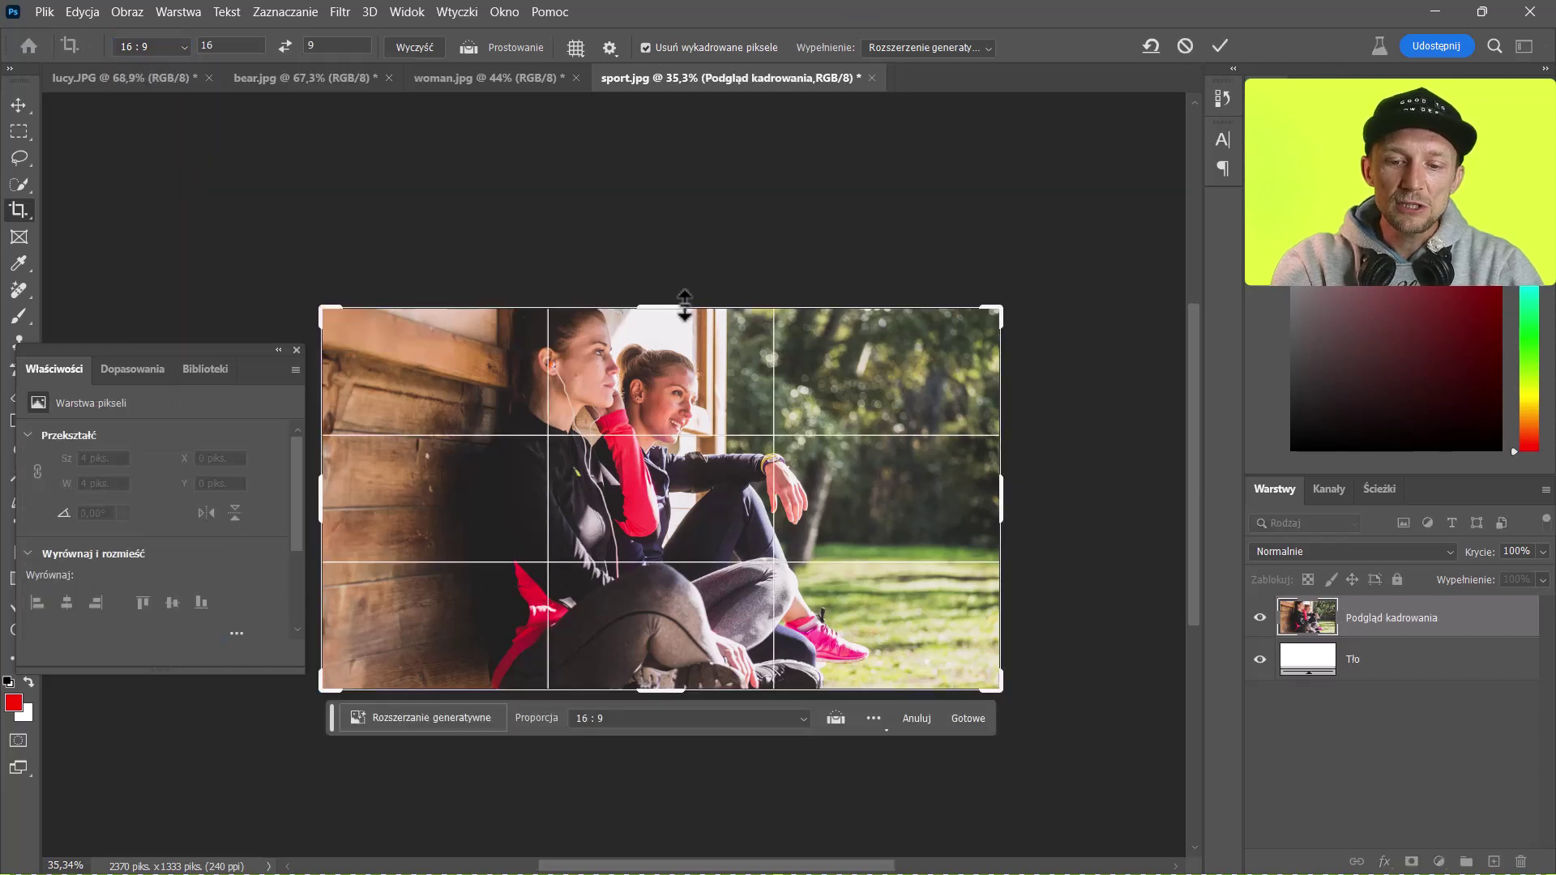
left_click_drag(670, 306, 695, 251)
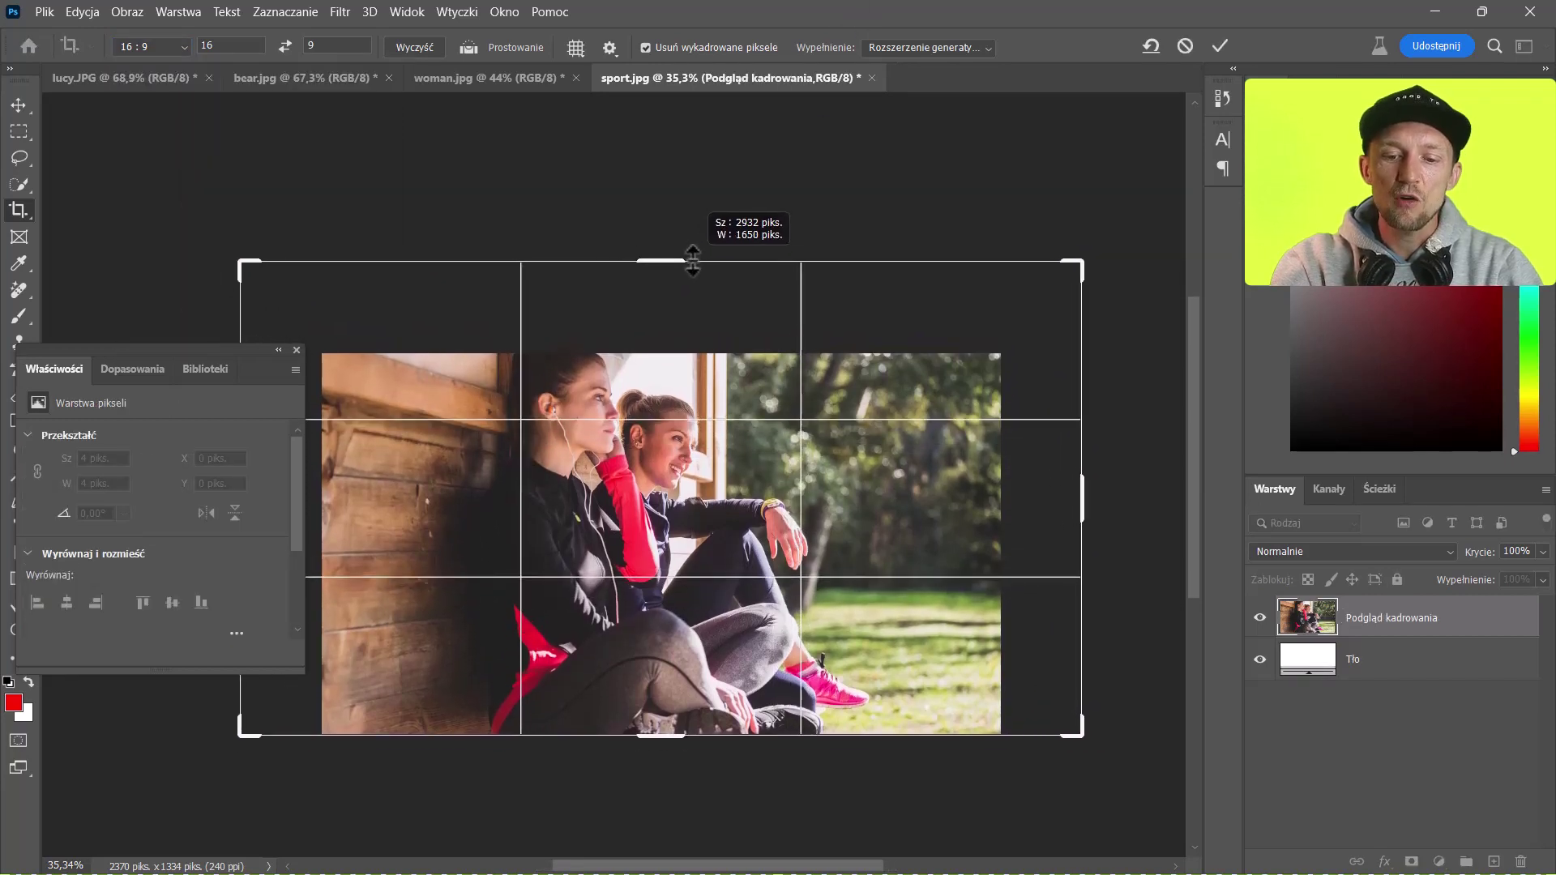
left_click_drag(694, 251, 694, 261)
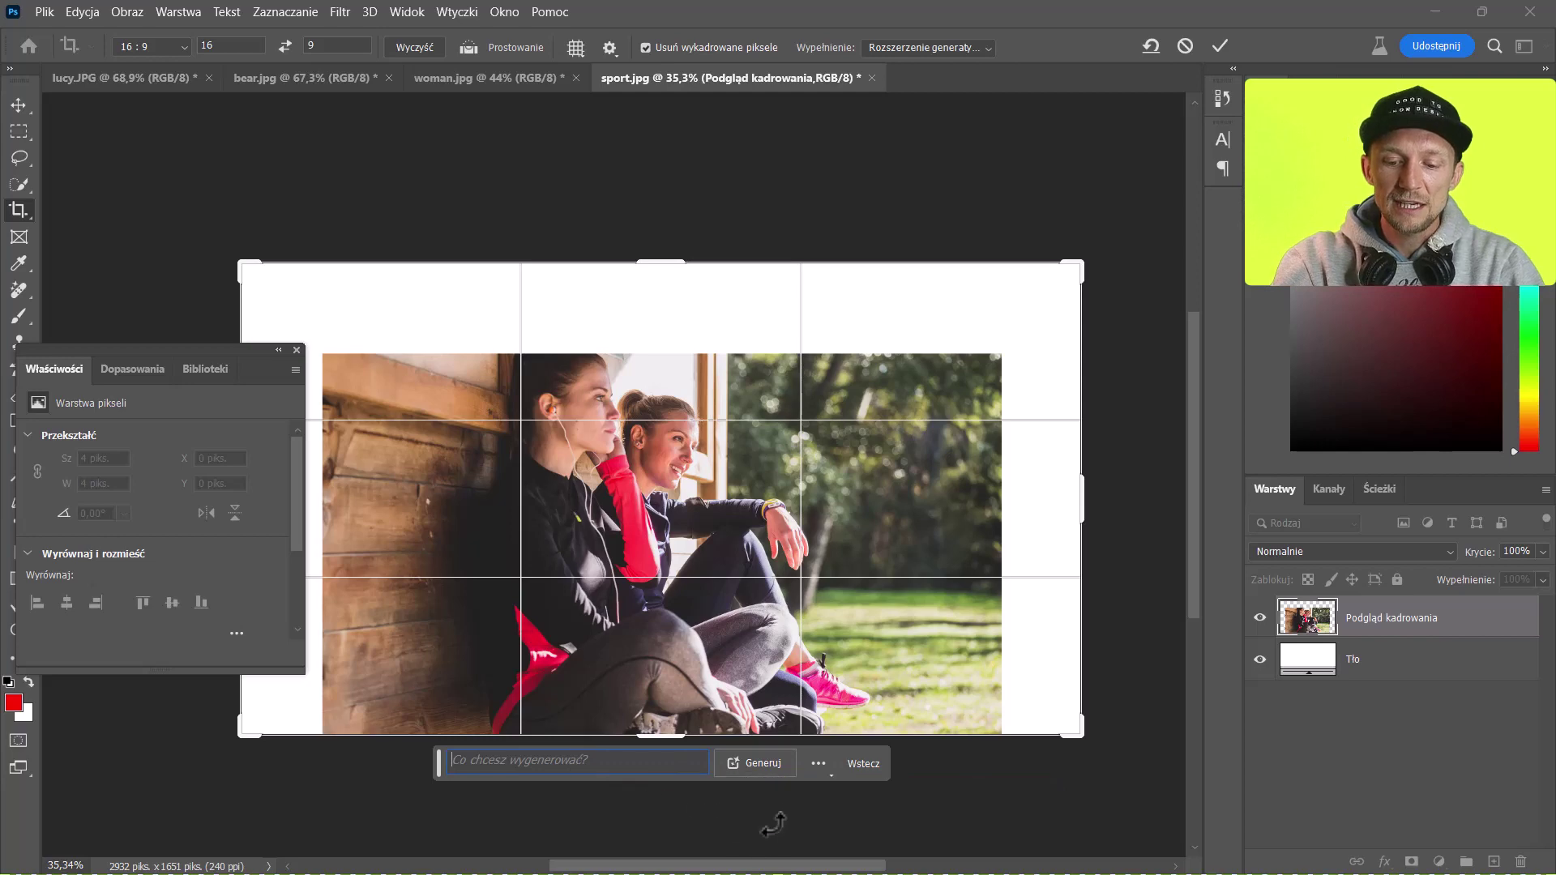
left_click(766, 762)
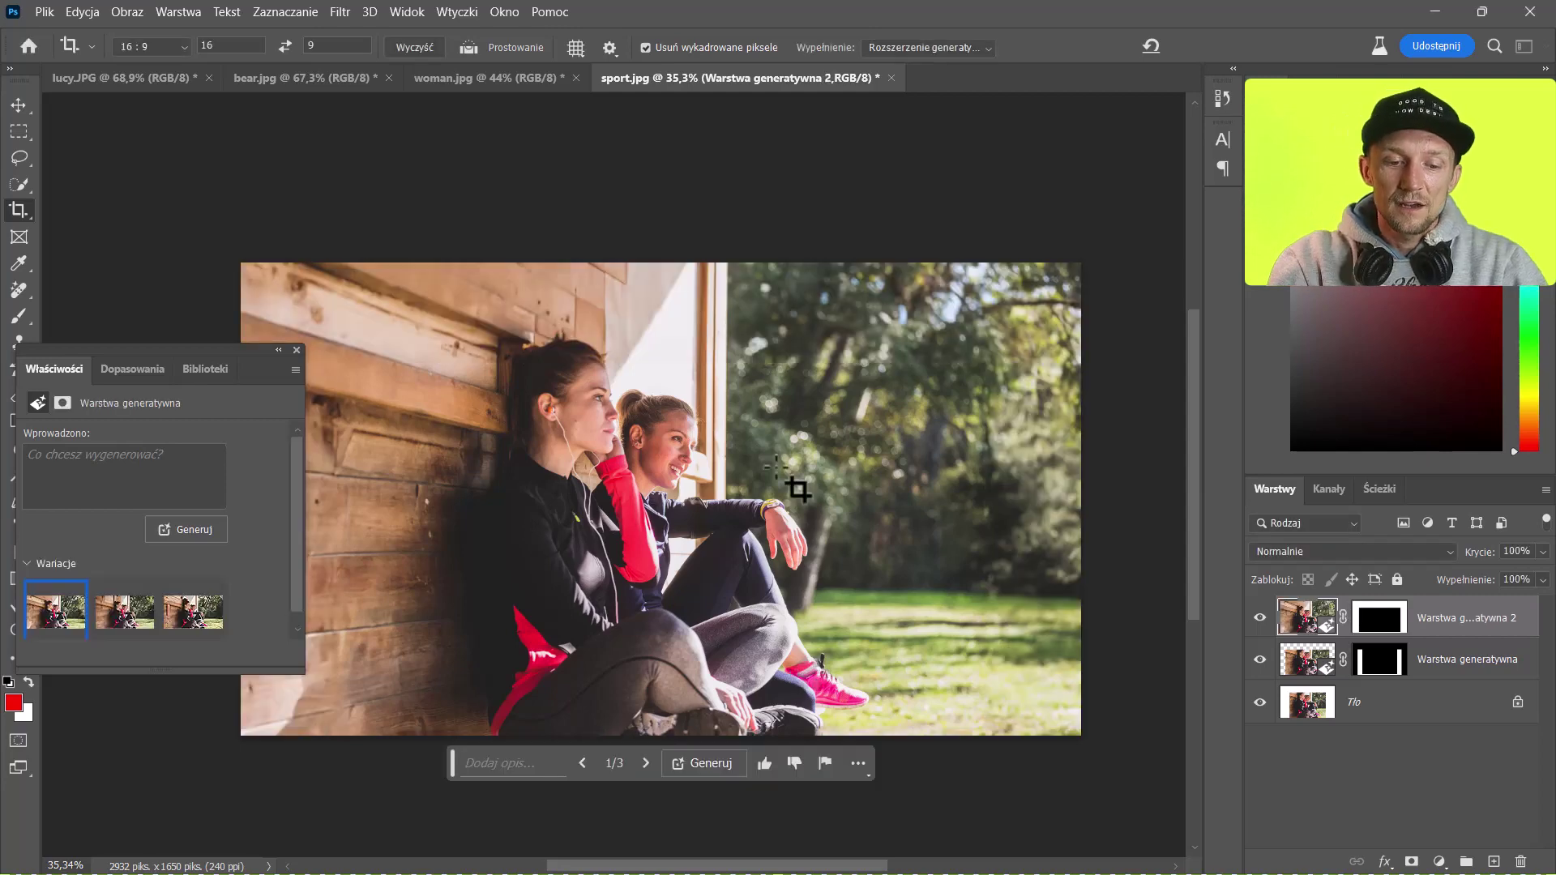
Step: Preview the second and third variations of the expanded sport photo
left_click_drag(217, 358, 141, 345)
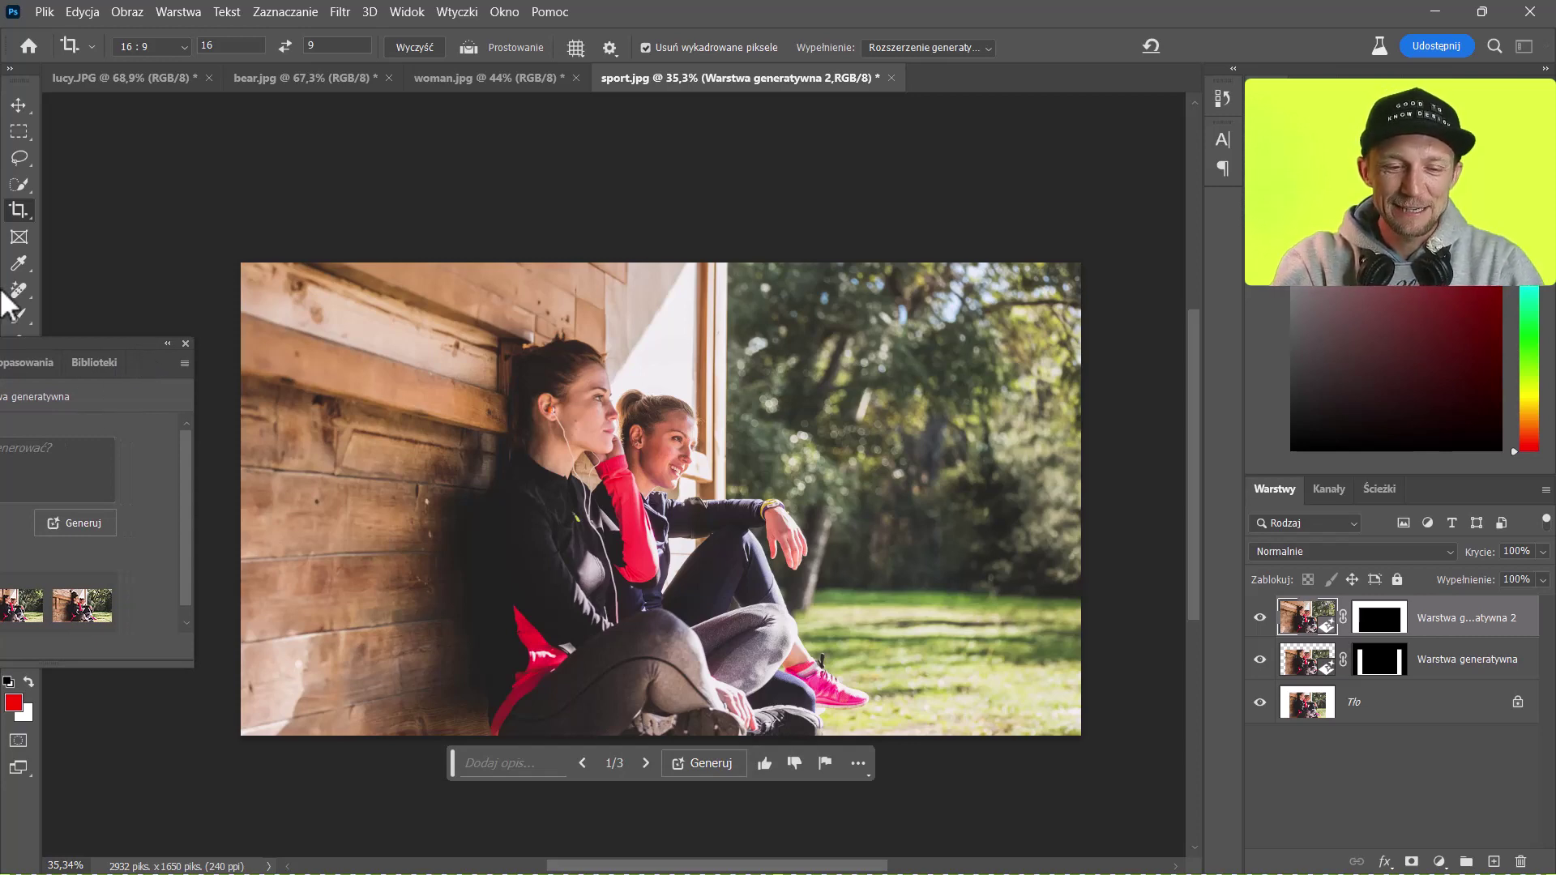
mouse_move(89, 348)
left_mouse_down()
mouse_move(207, 192)
mouse_move(215, 130)
left_mouse_up()
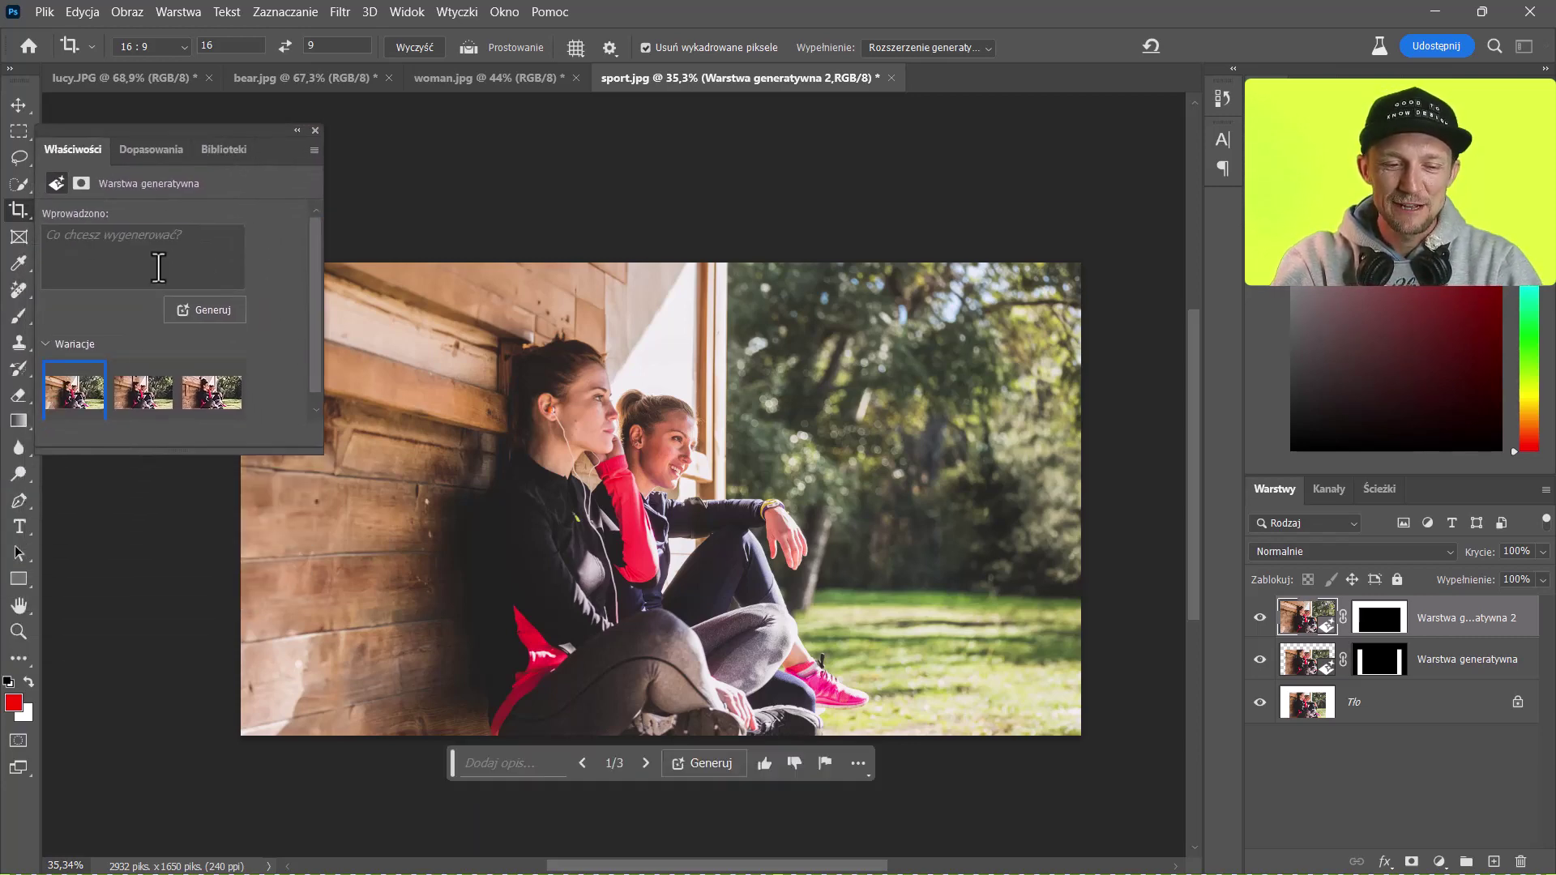
left_click(140, 393)
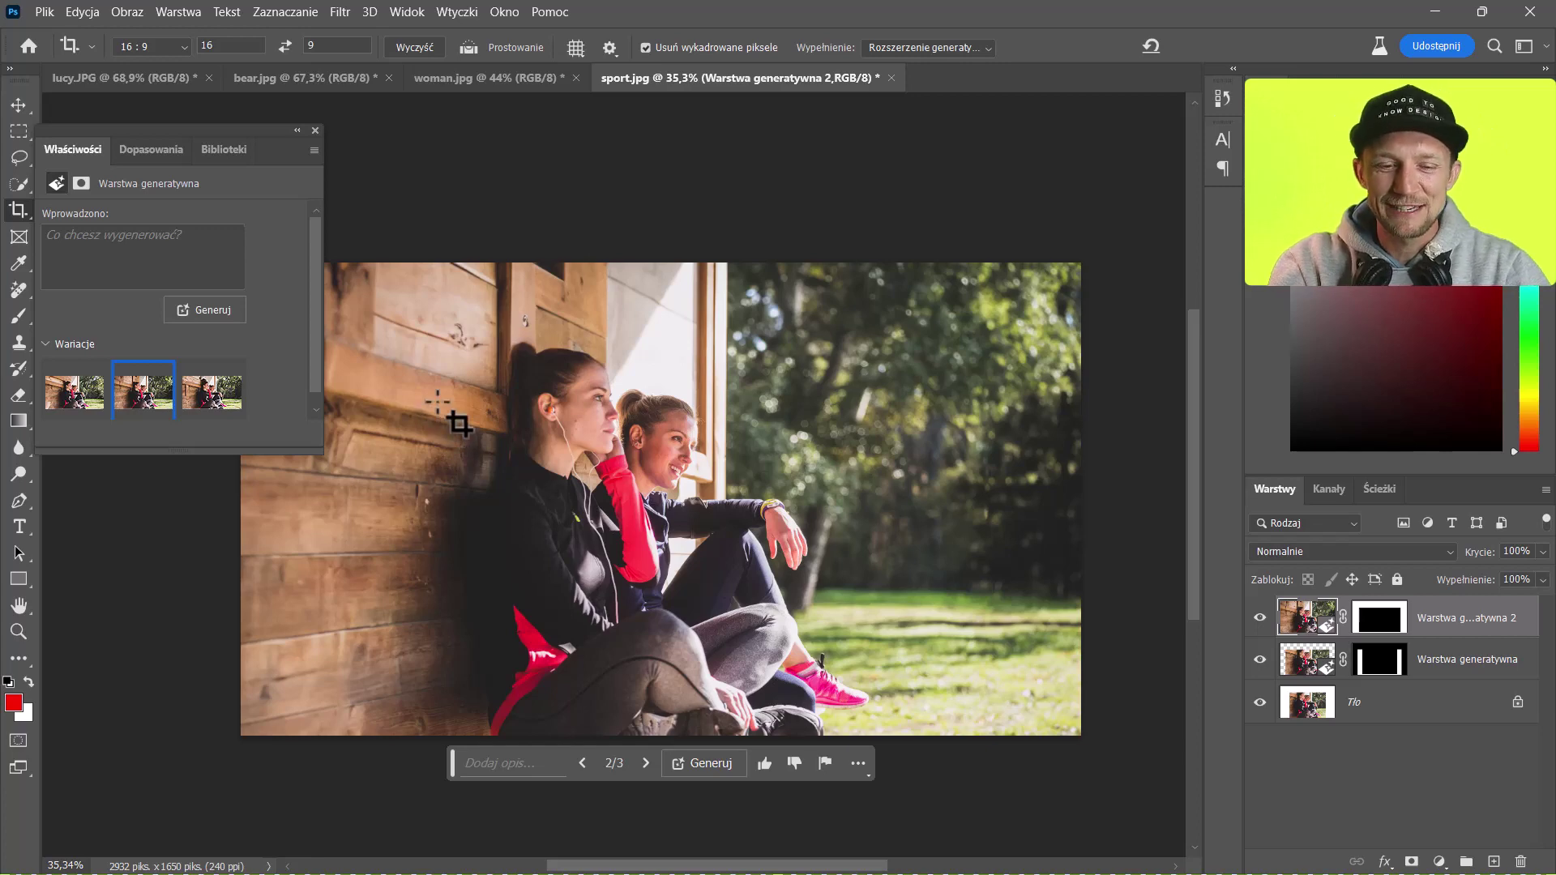
mouse_move(143, 389)
left_click(210, 392)
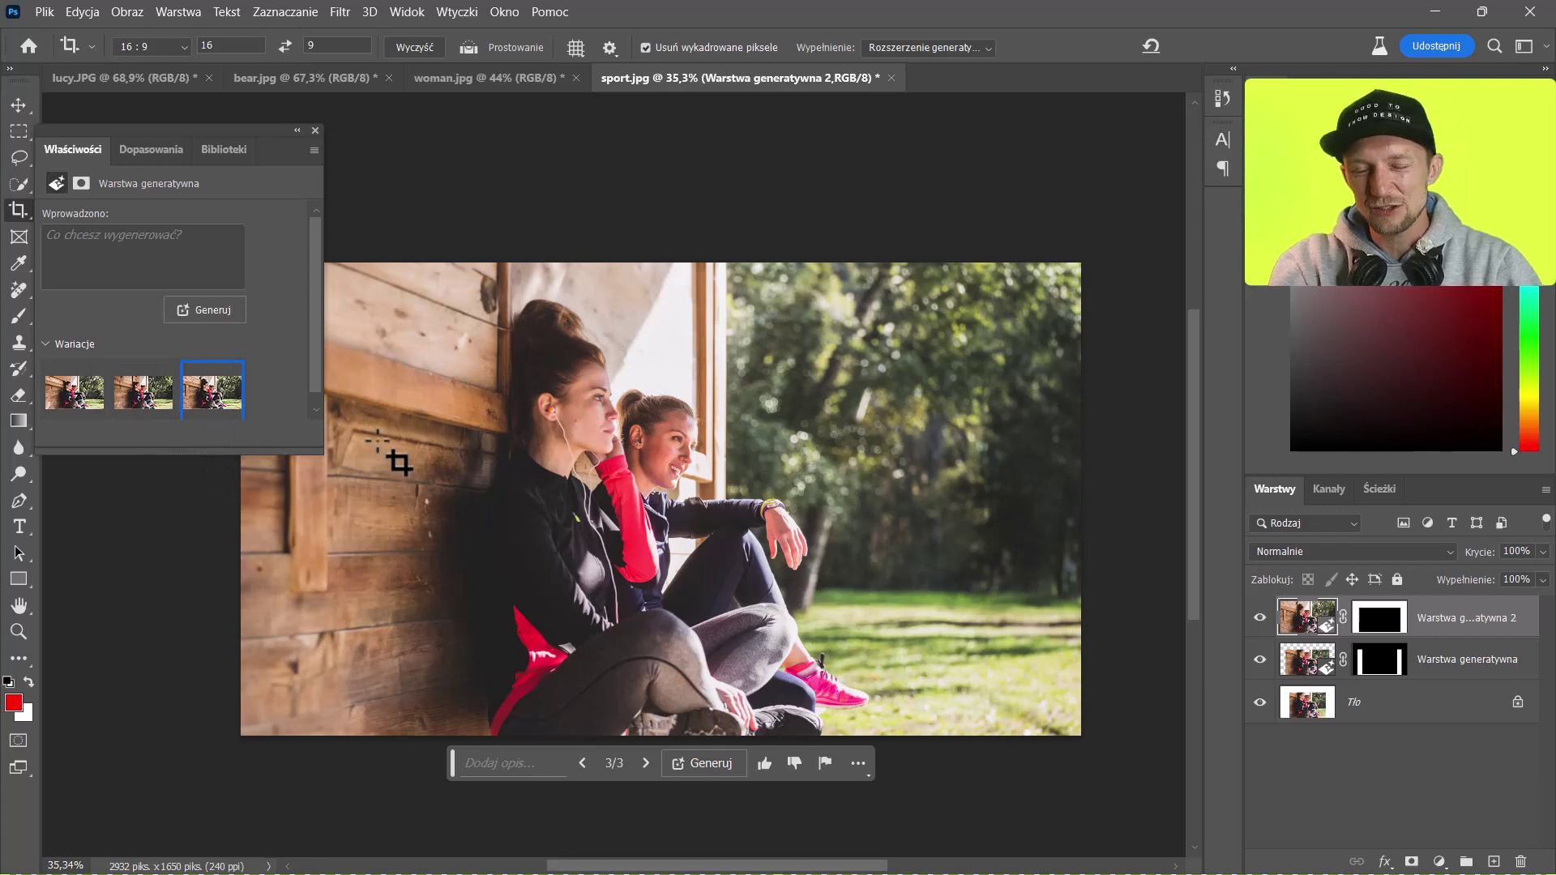
Step: Settle on the first variation, then switch to the woman.jpg document
left_click(144, 397)
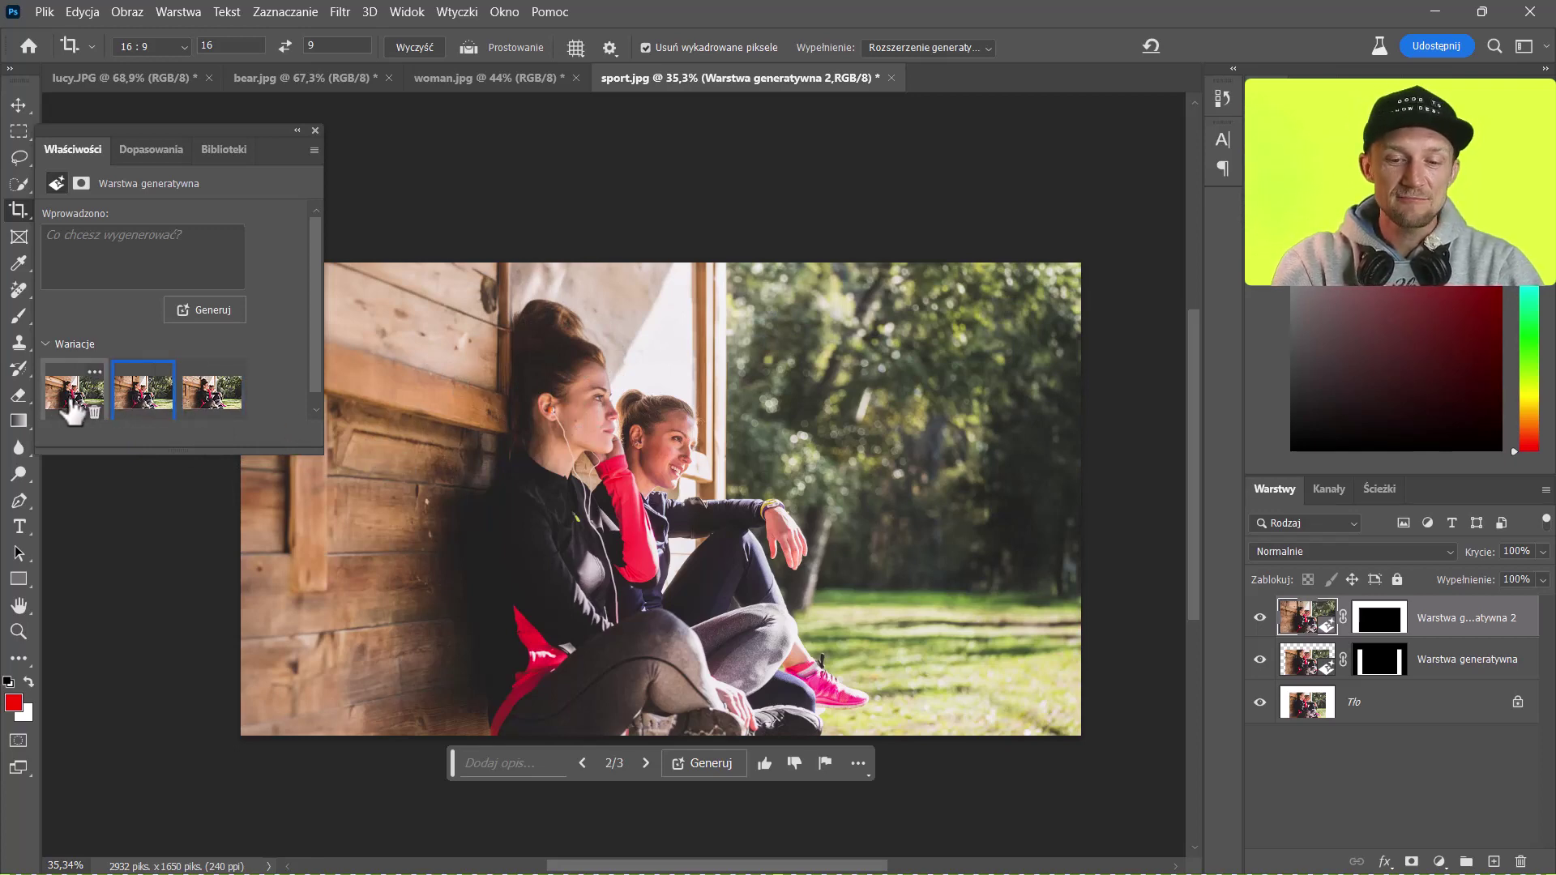
left_click(73, 395)
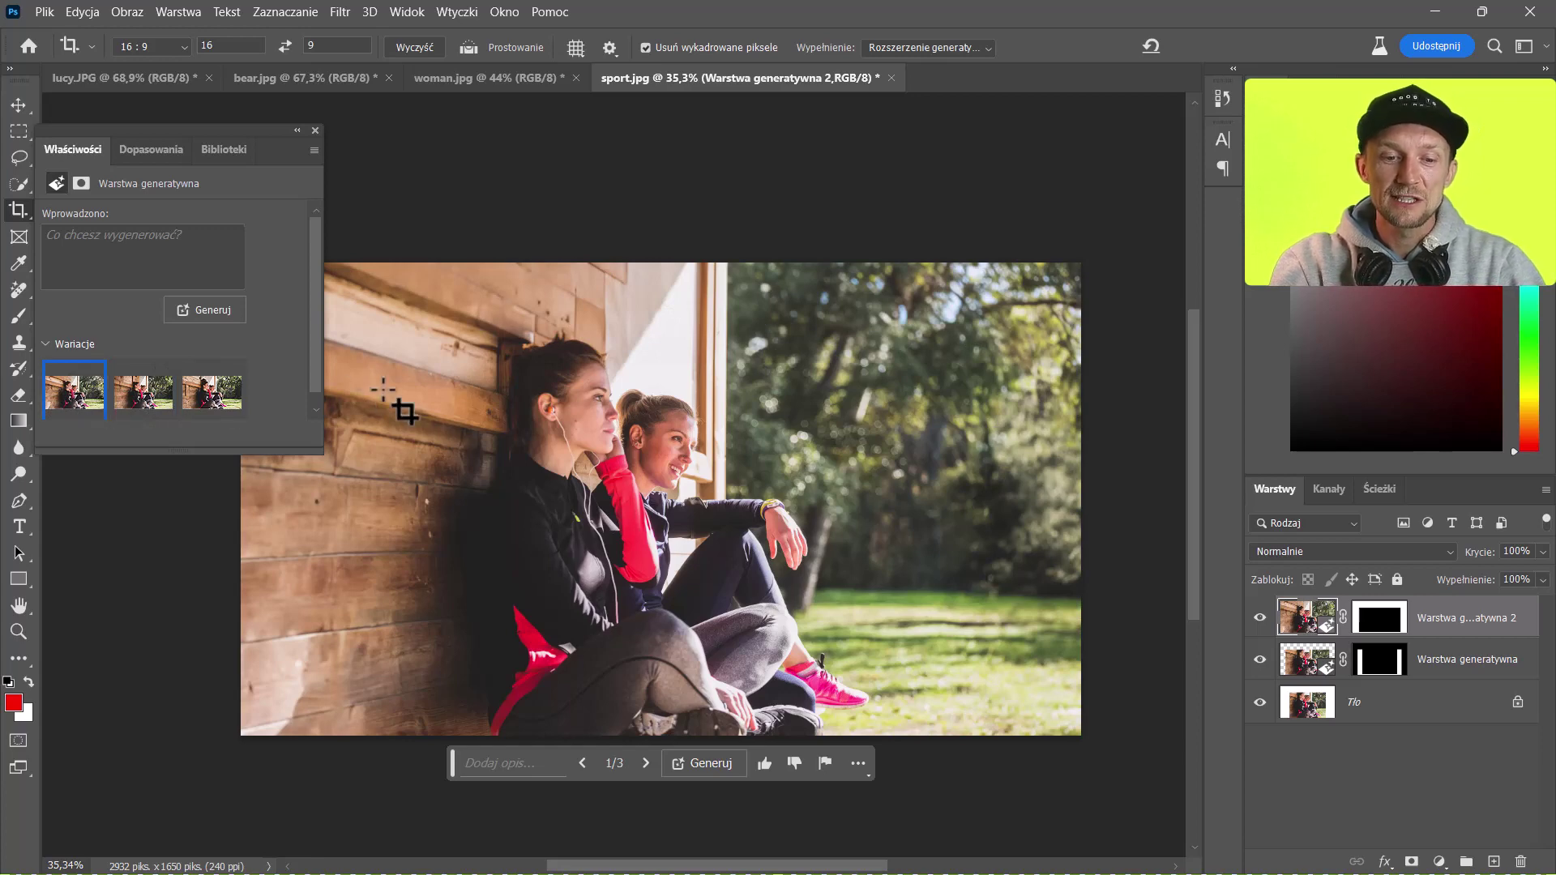
left_click(490, 78)
left_click(18, 104)
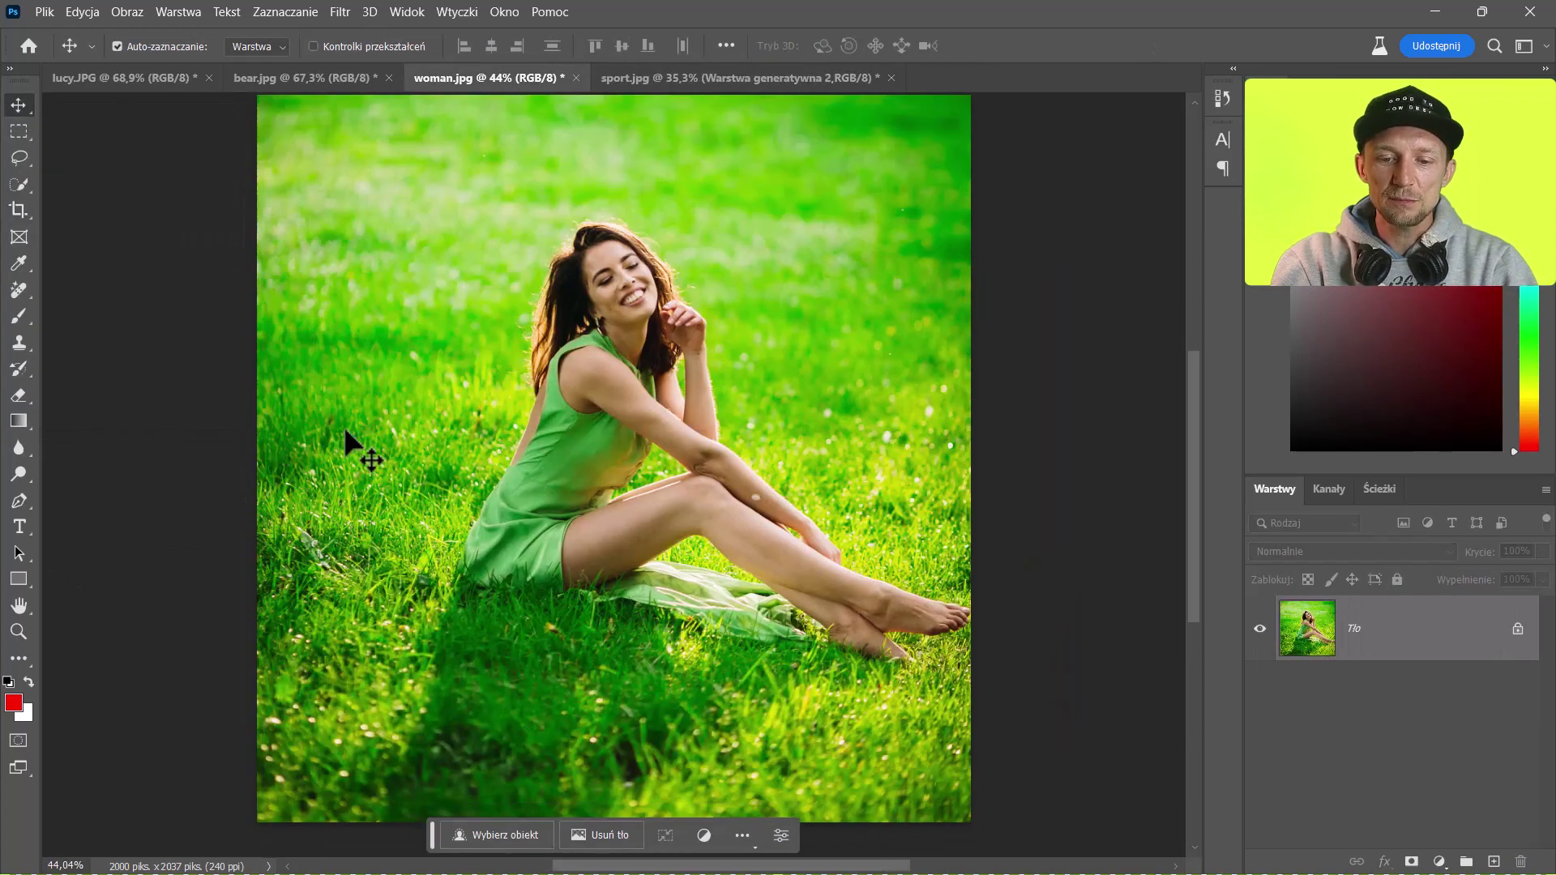
Step: Zoom out to show the whole woman-on-grass photo and pick the Crop tool
scroll(441, 393, "down", 2)
scroll(442, 397, "down", 1)
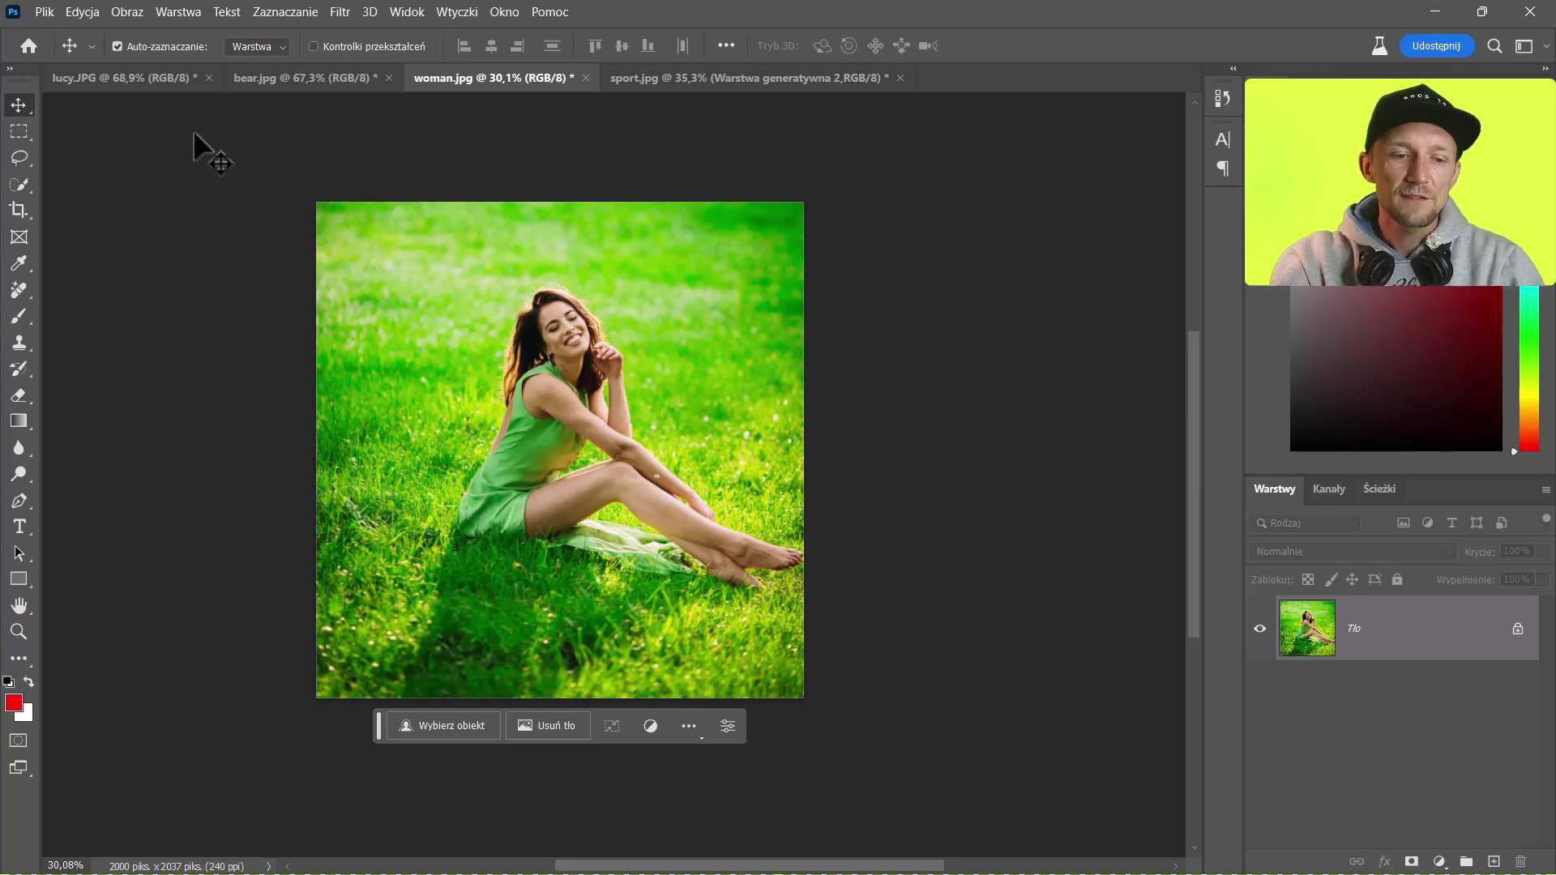
left_click(18, 210)
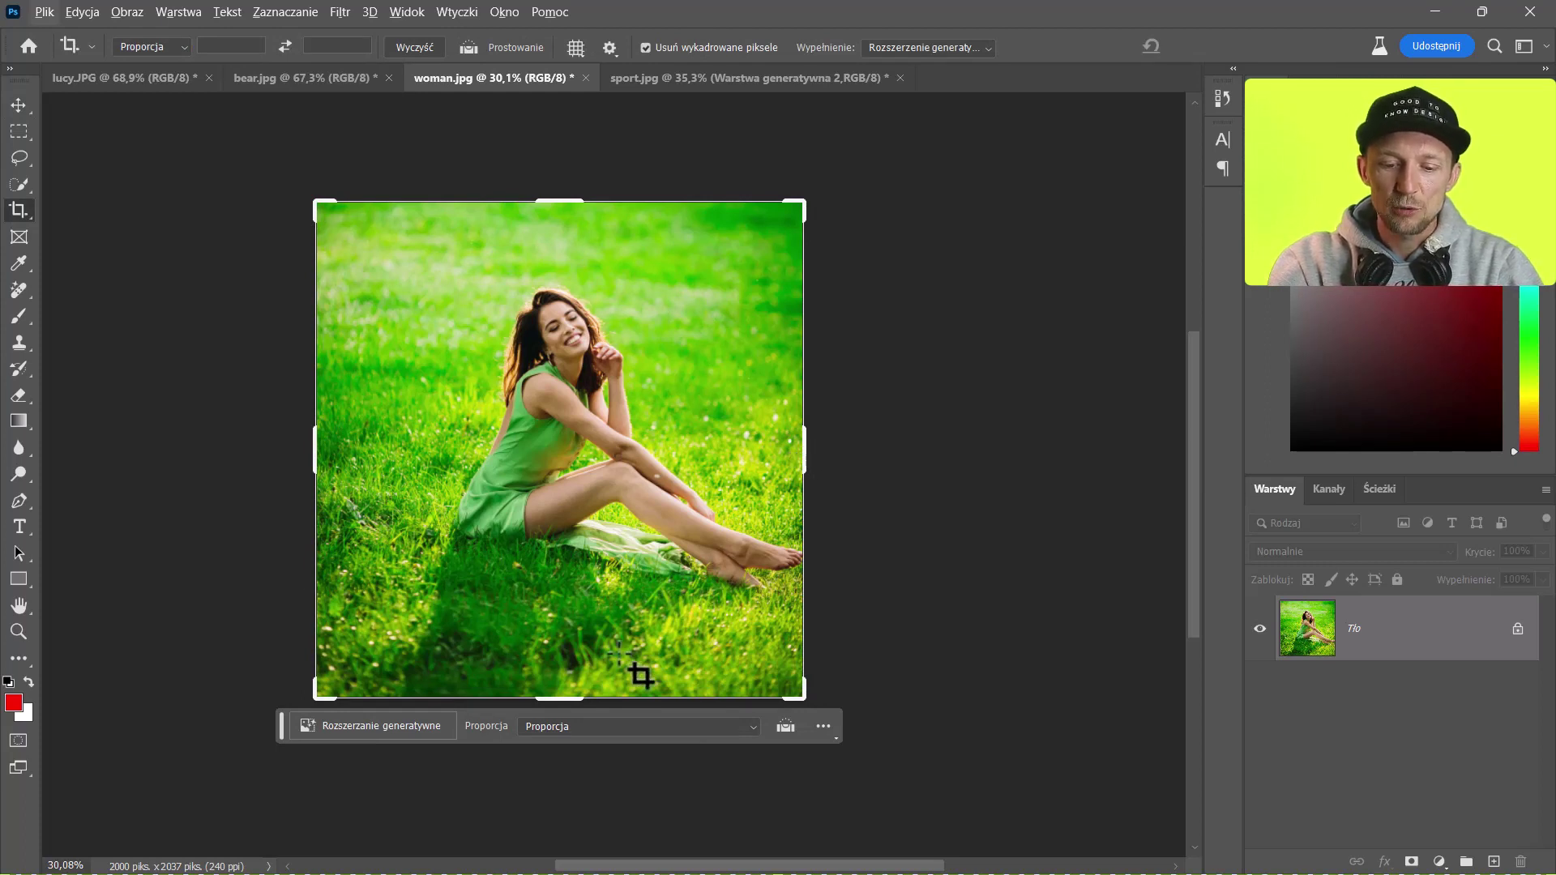
Step: Trim the photo's bottom edge, then add space above and generate mountains with the 'mount' prompt
left_click_drag(559, 695, 569, 668)
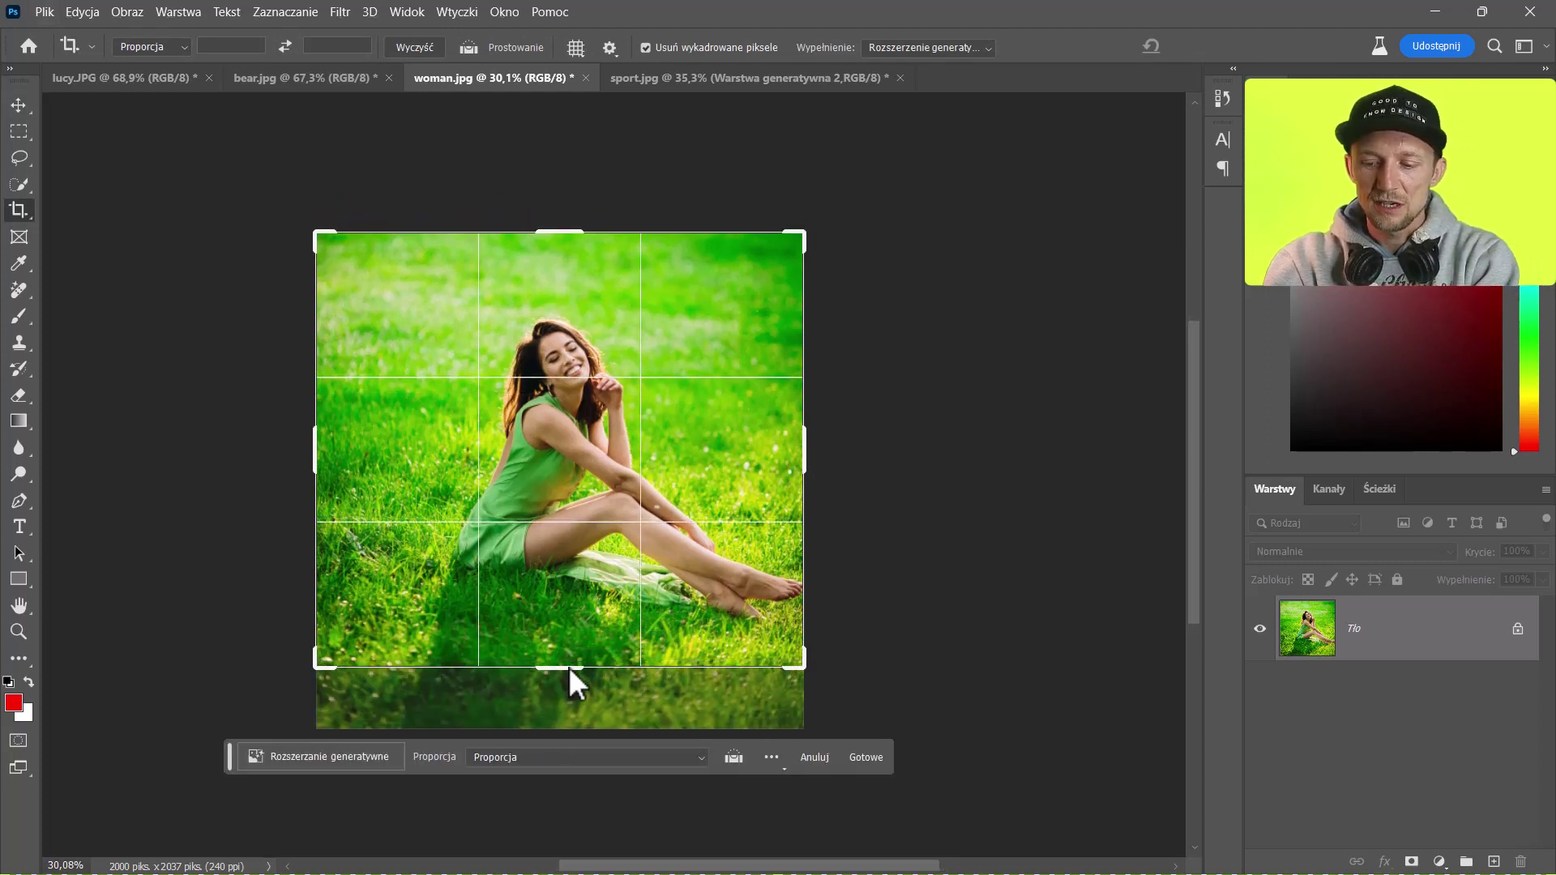
key("Return")
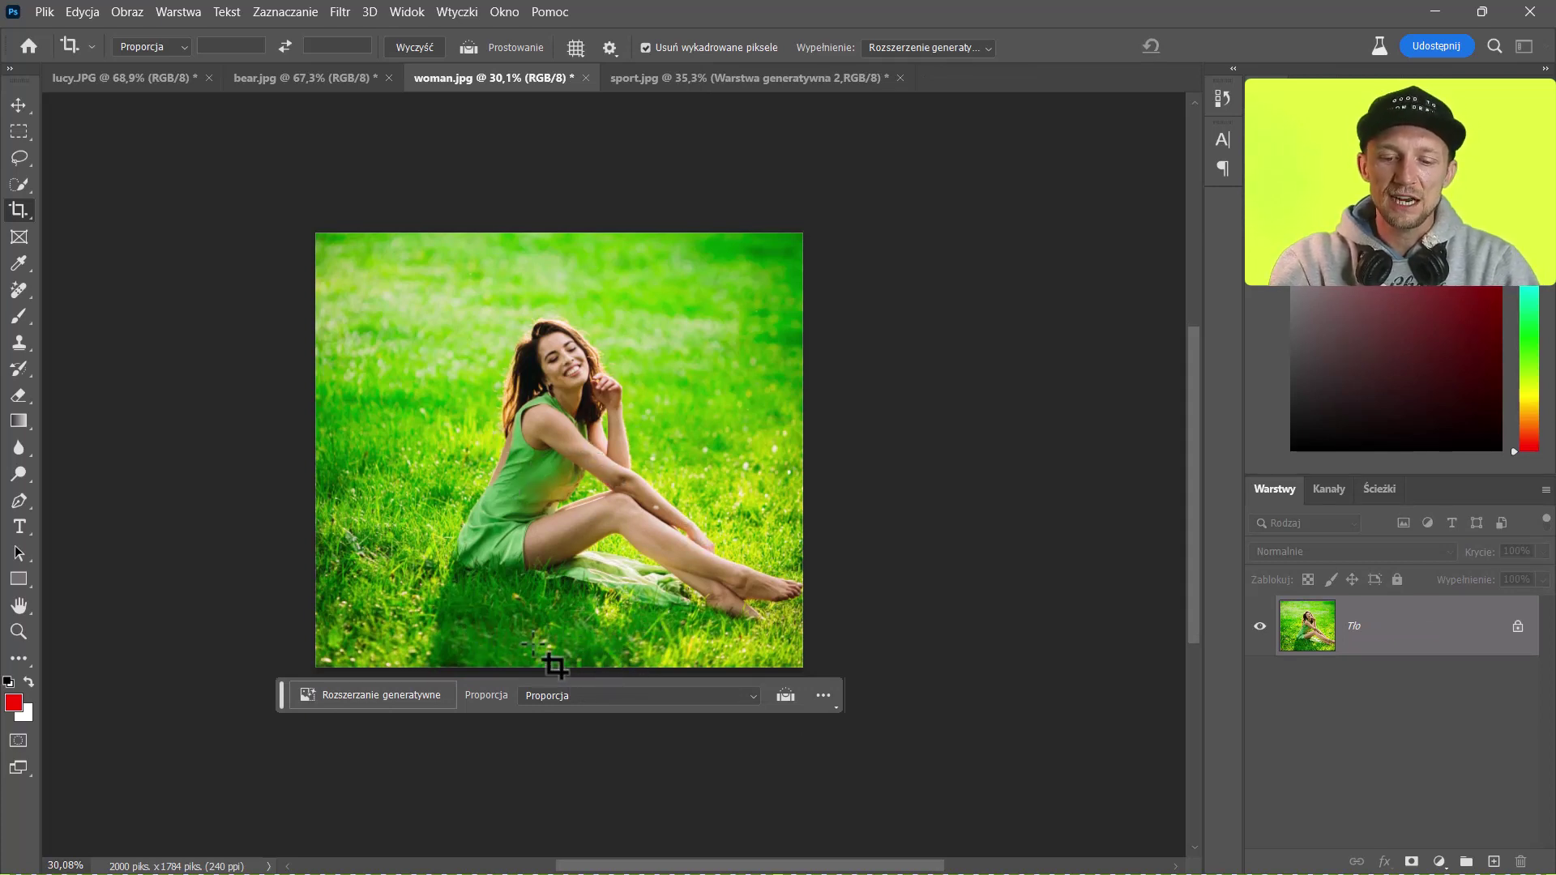
scroll(591, 629, "down", 2)
scroll(589, 619, "up", 3)
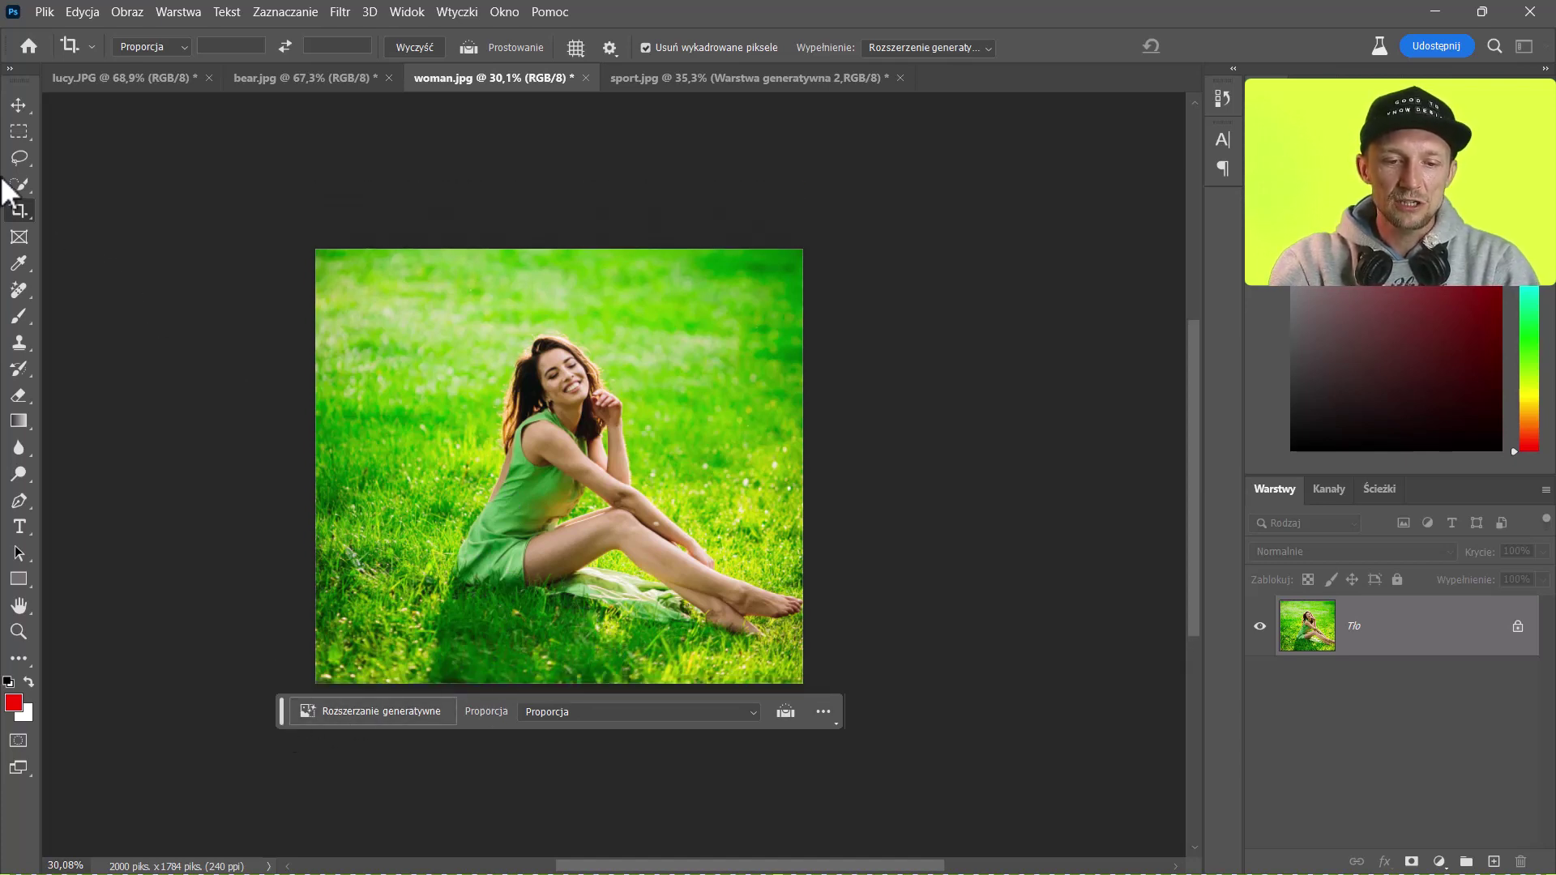
left_click_drag(564, 249, 592, 139)
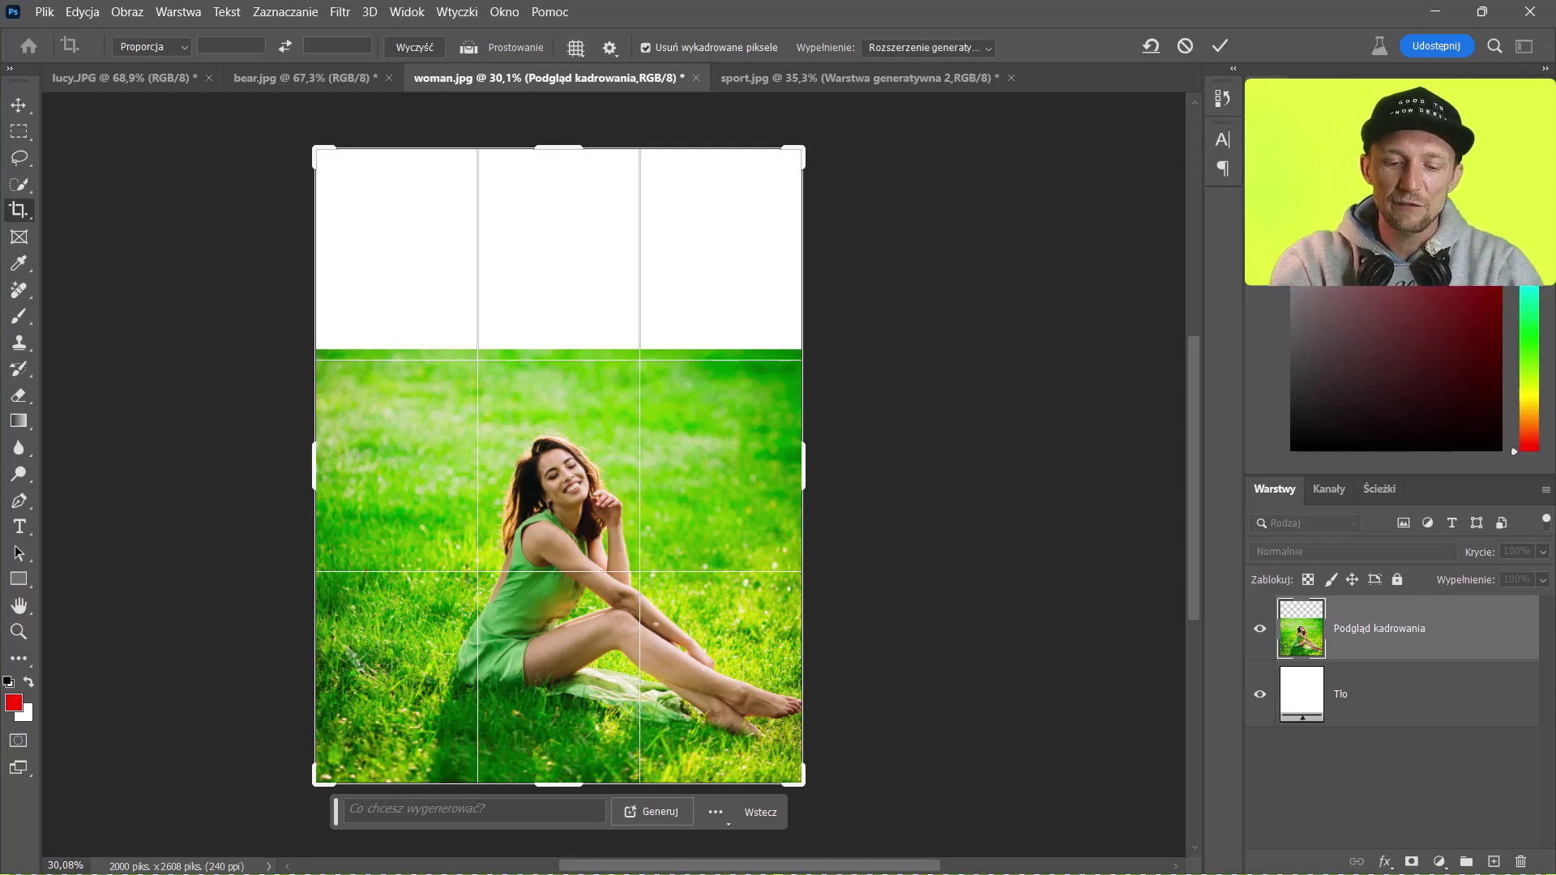
type("mo")
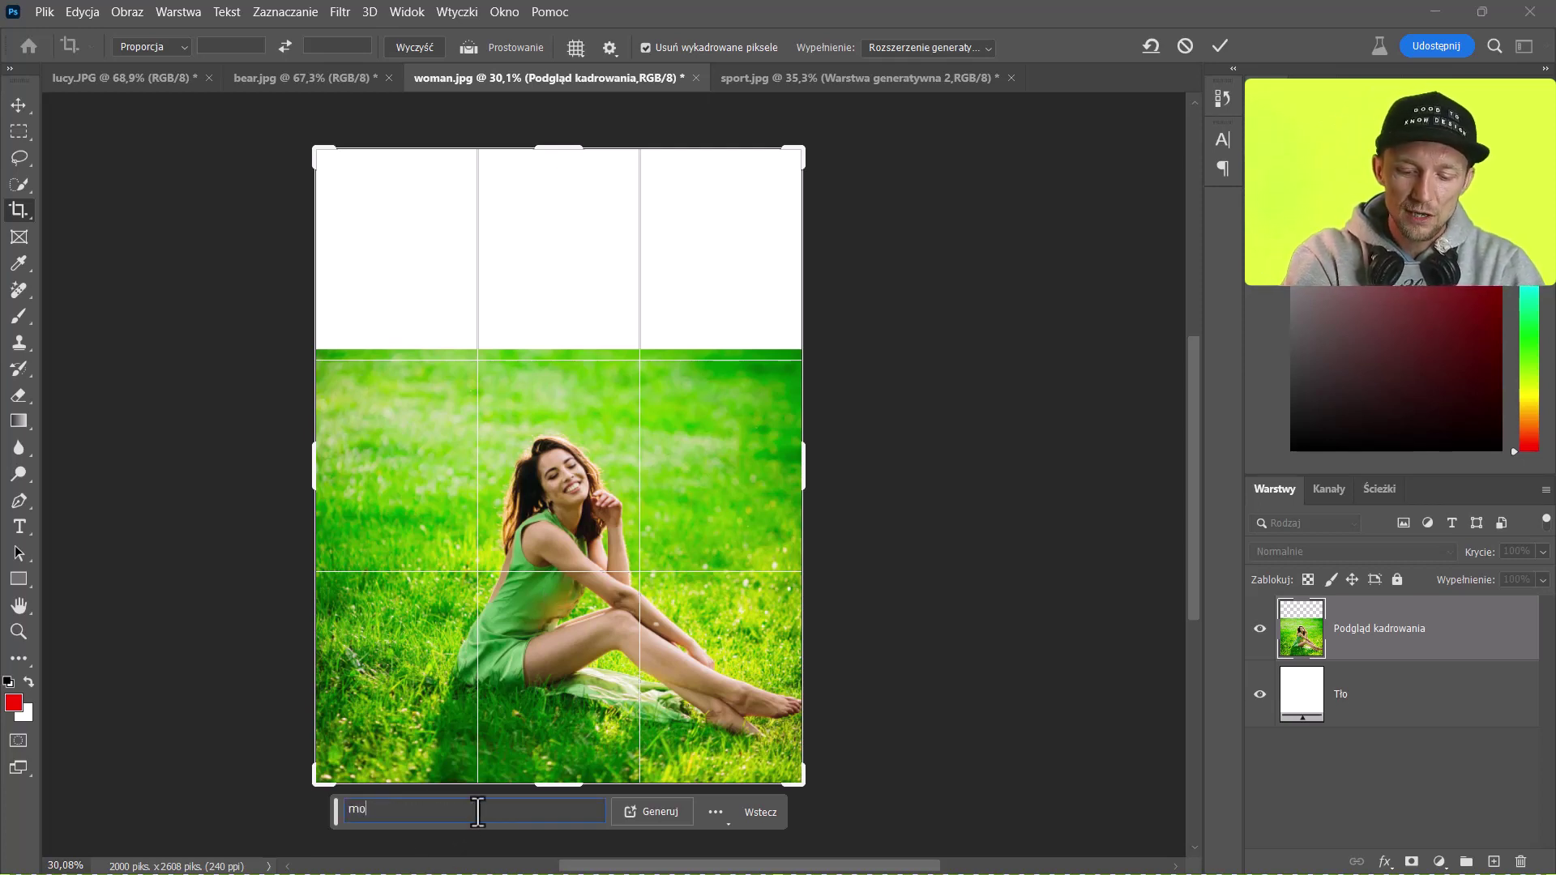
type("untains")
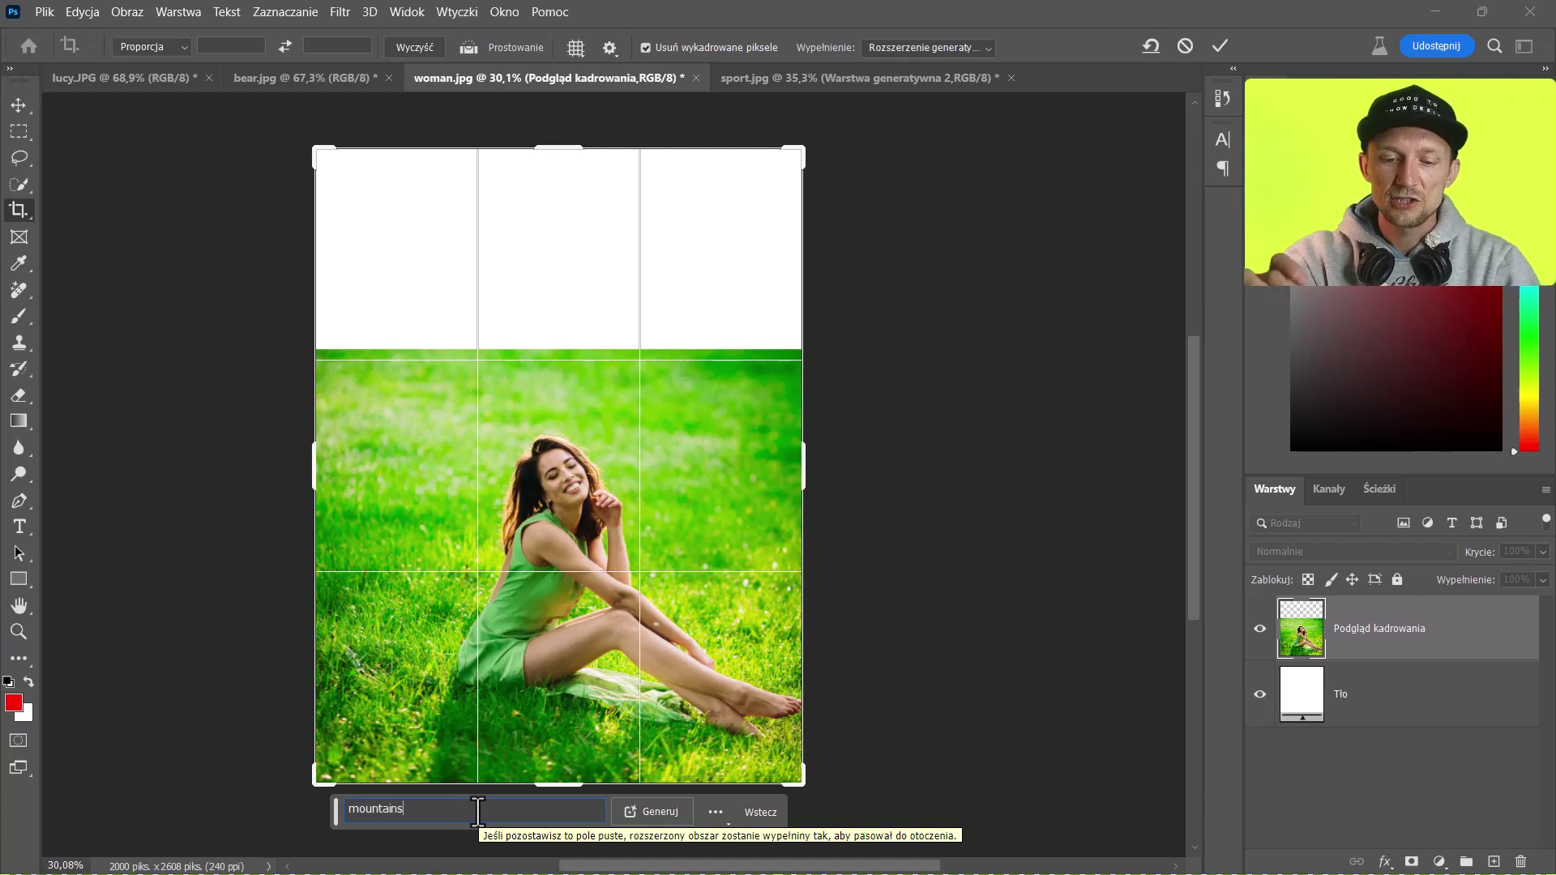
key("Return")
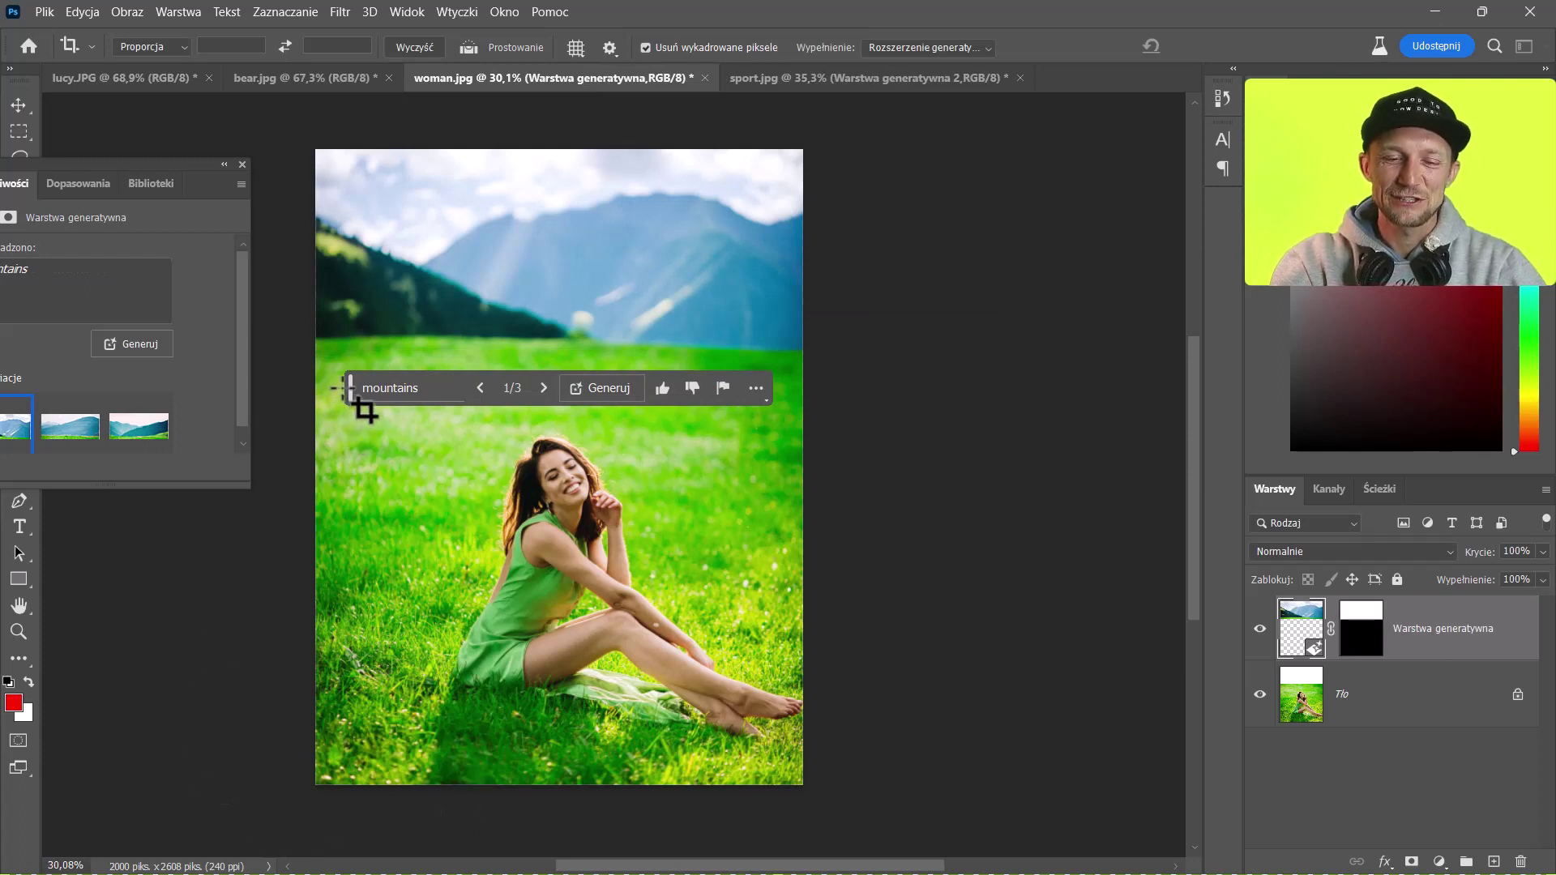
Step: Preview mountain variations two and three, then return to the first variation
left_click_drag(351, 380, 876, 324)
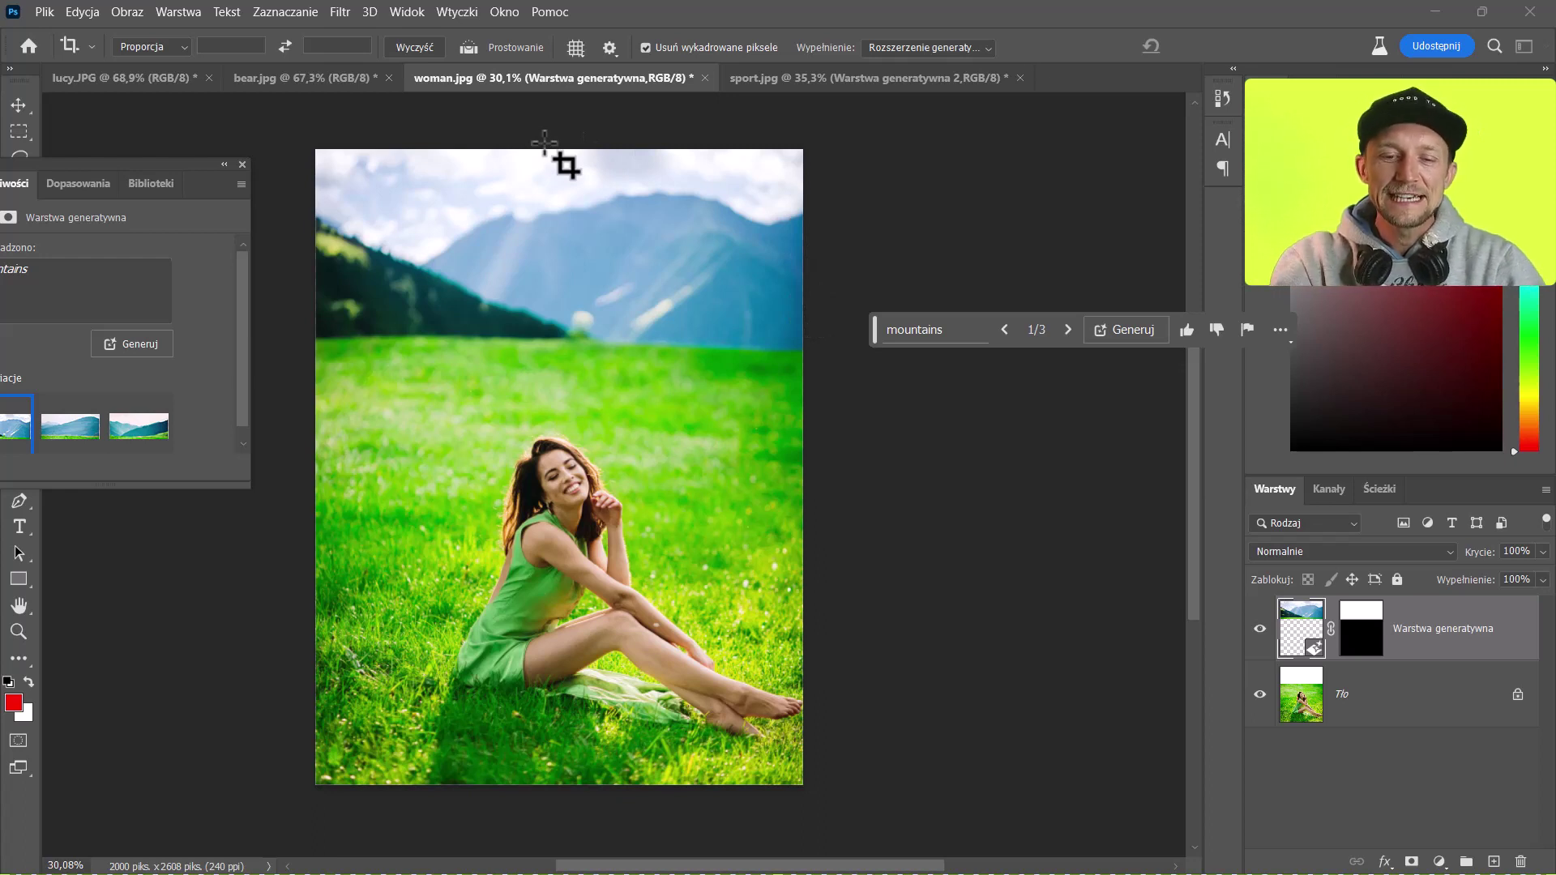
left_click(71, 425)
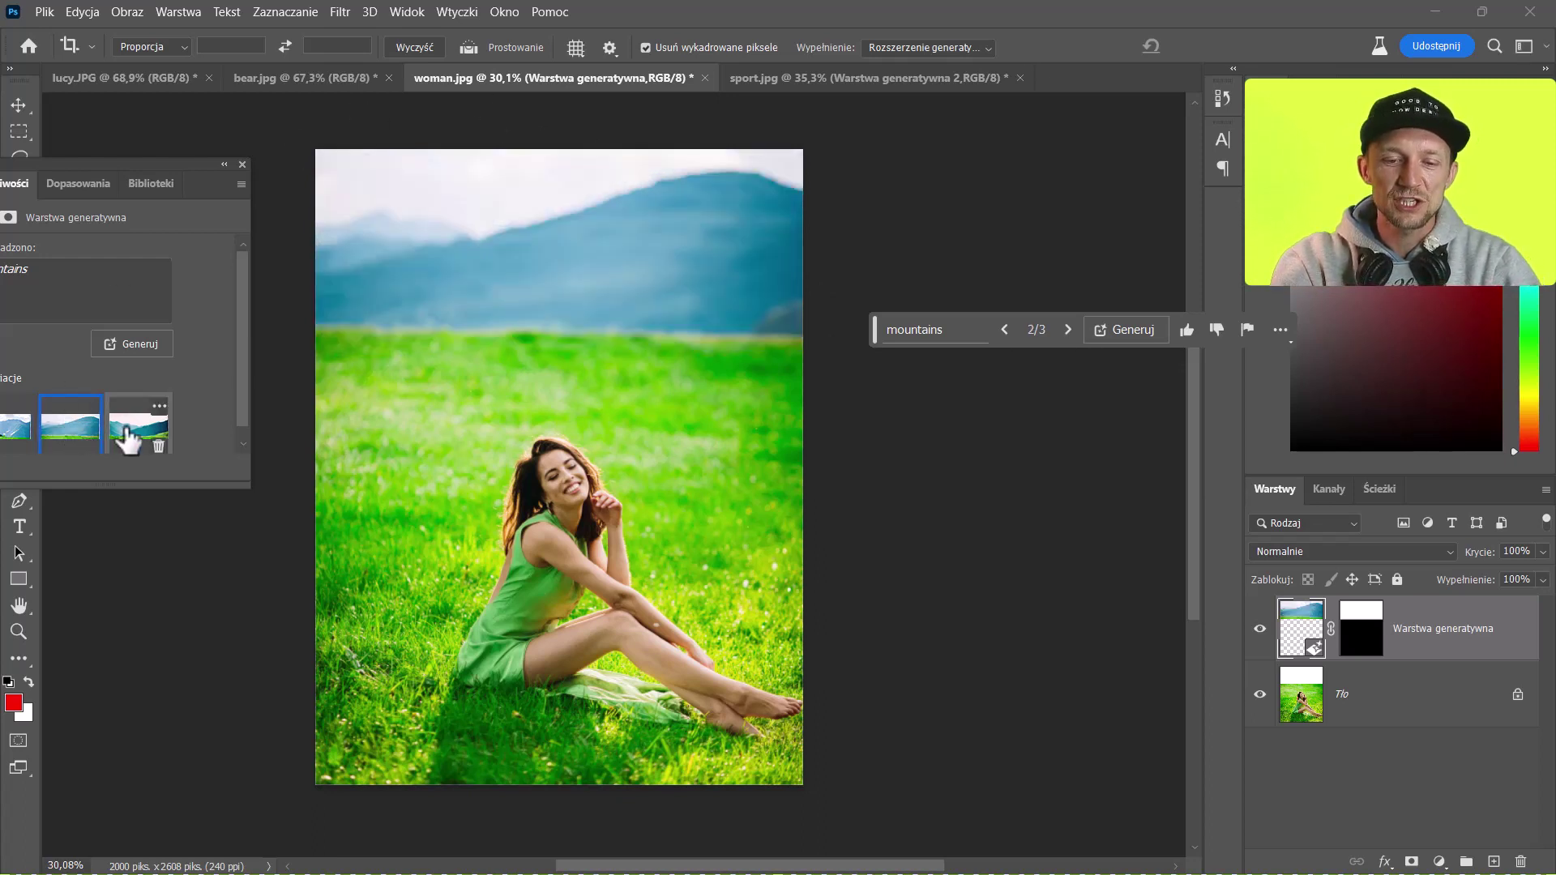
left_click(123, 428)
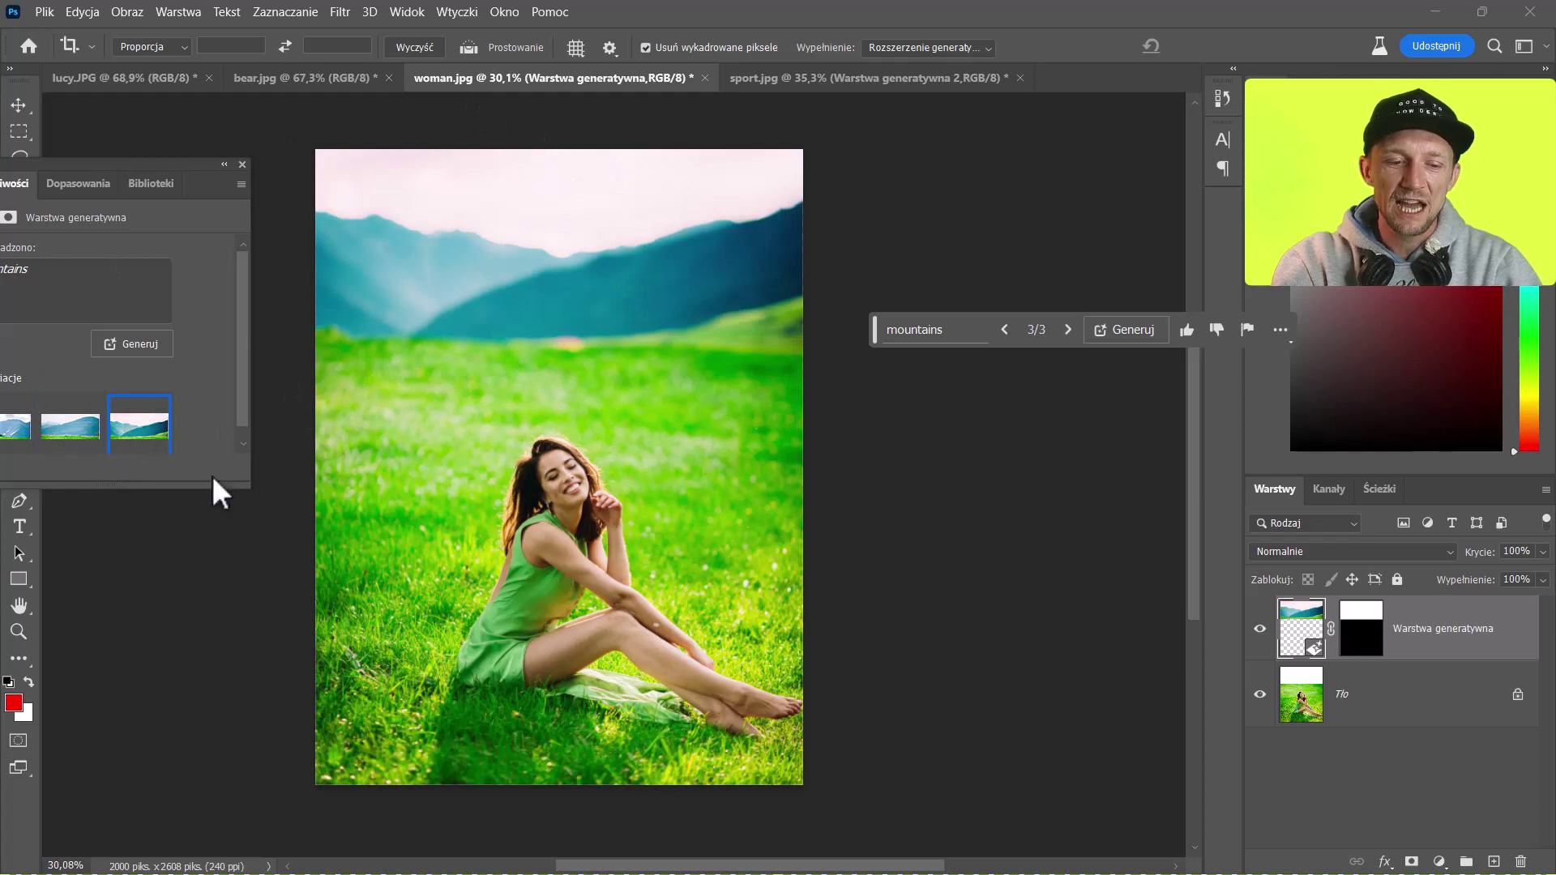
left_click(16, 432)
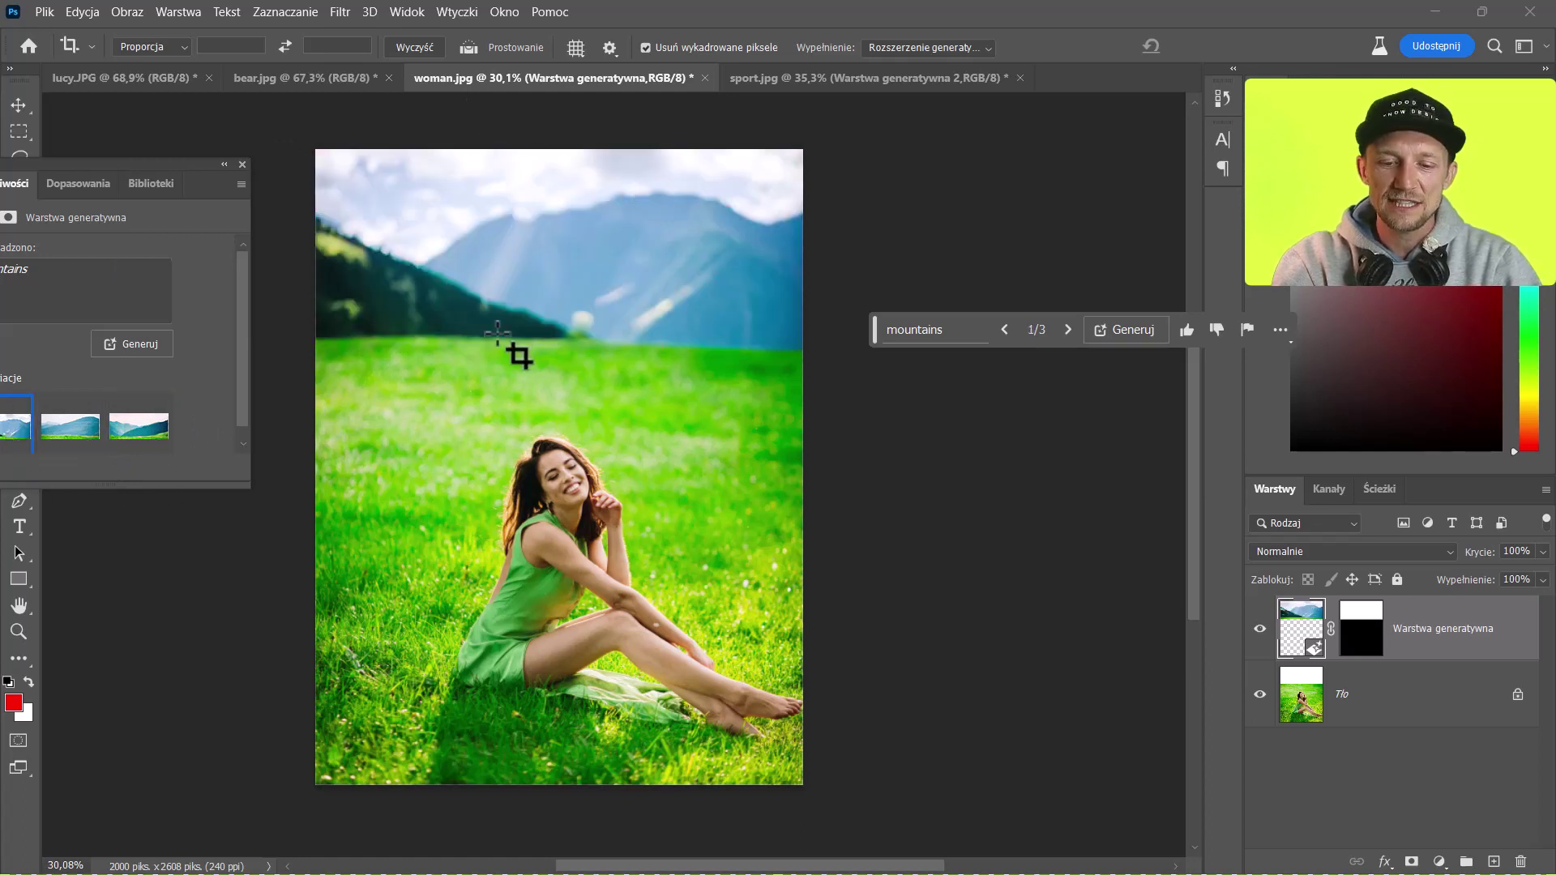
scroll(551, 648, "down", 1)
left_click(559, 645)
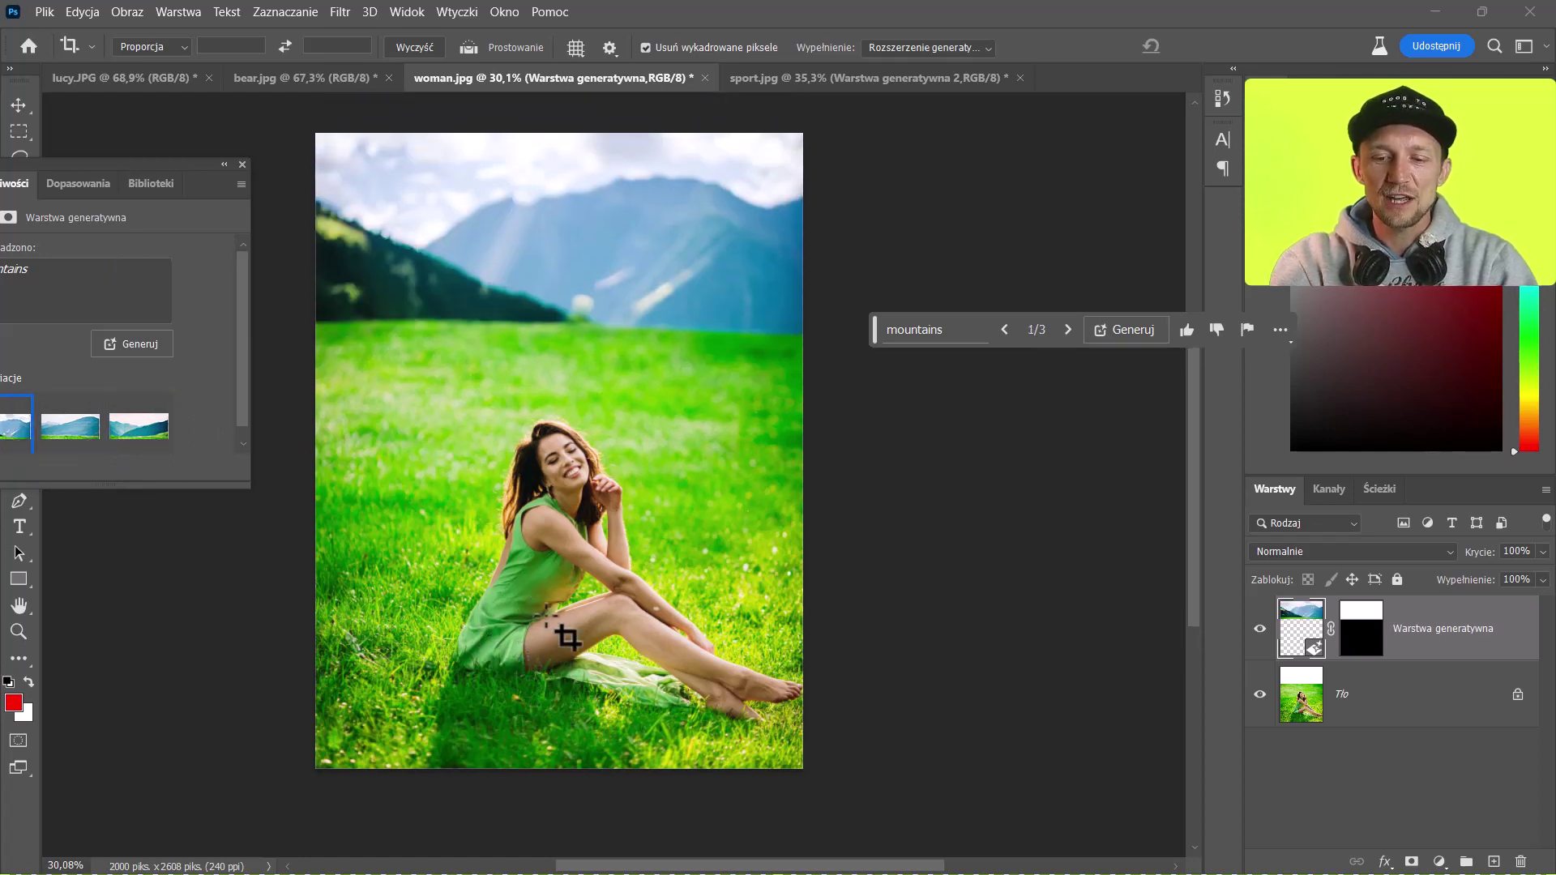
scroll(573, 628, "down", 2)
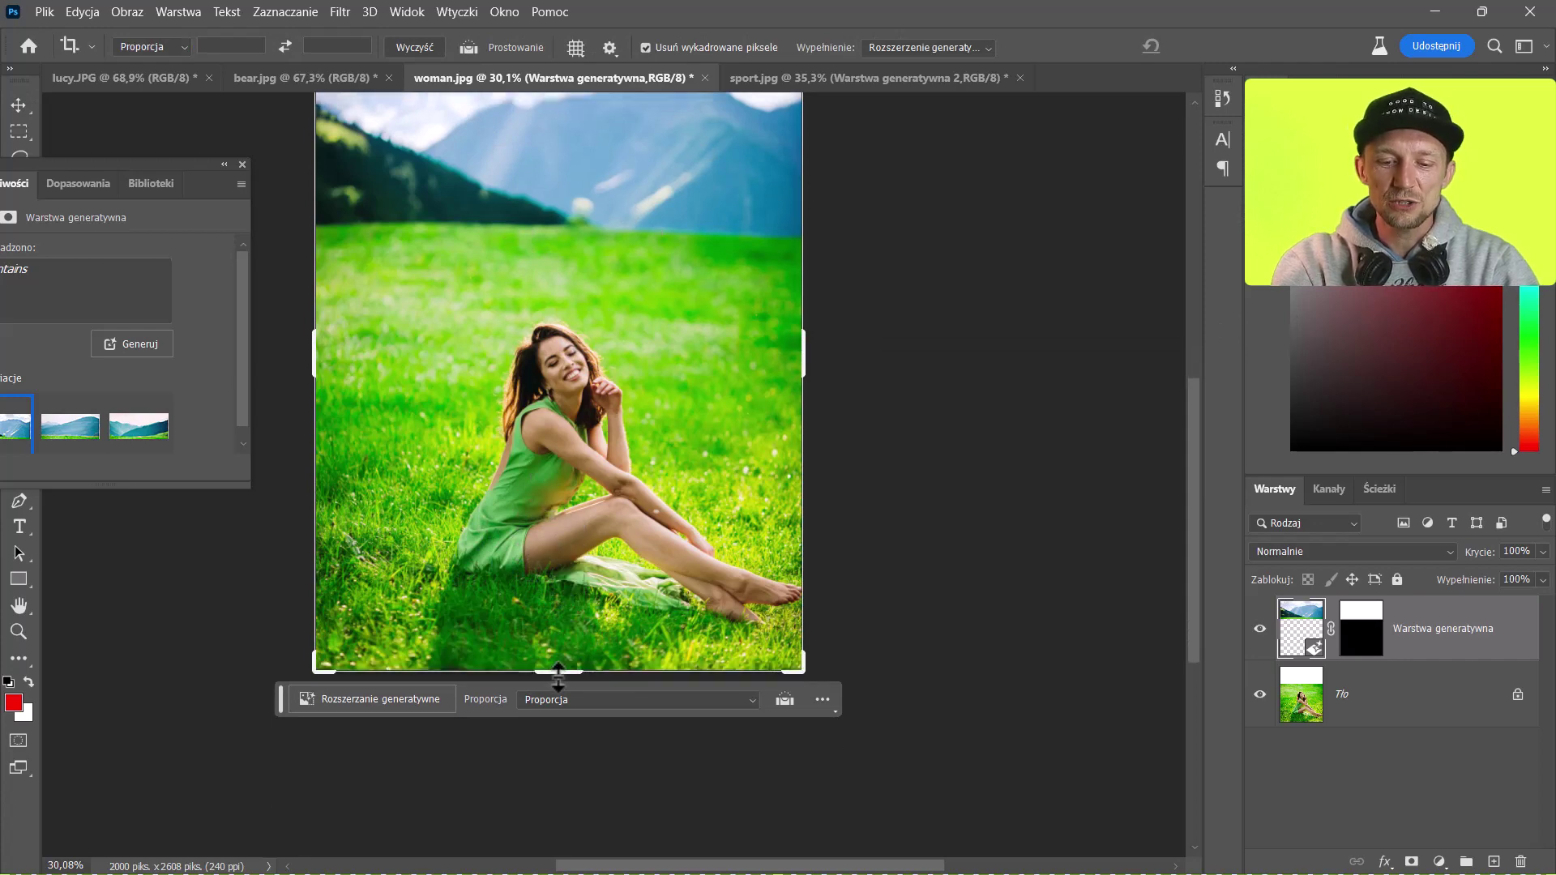
Step: Add space below the woman, generate a lake, and keep the rippled-water second variation
left_click_drag(558, 677, 564, 802)
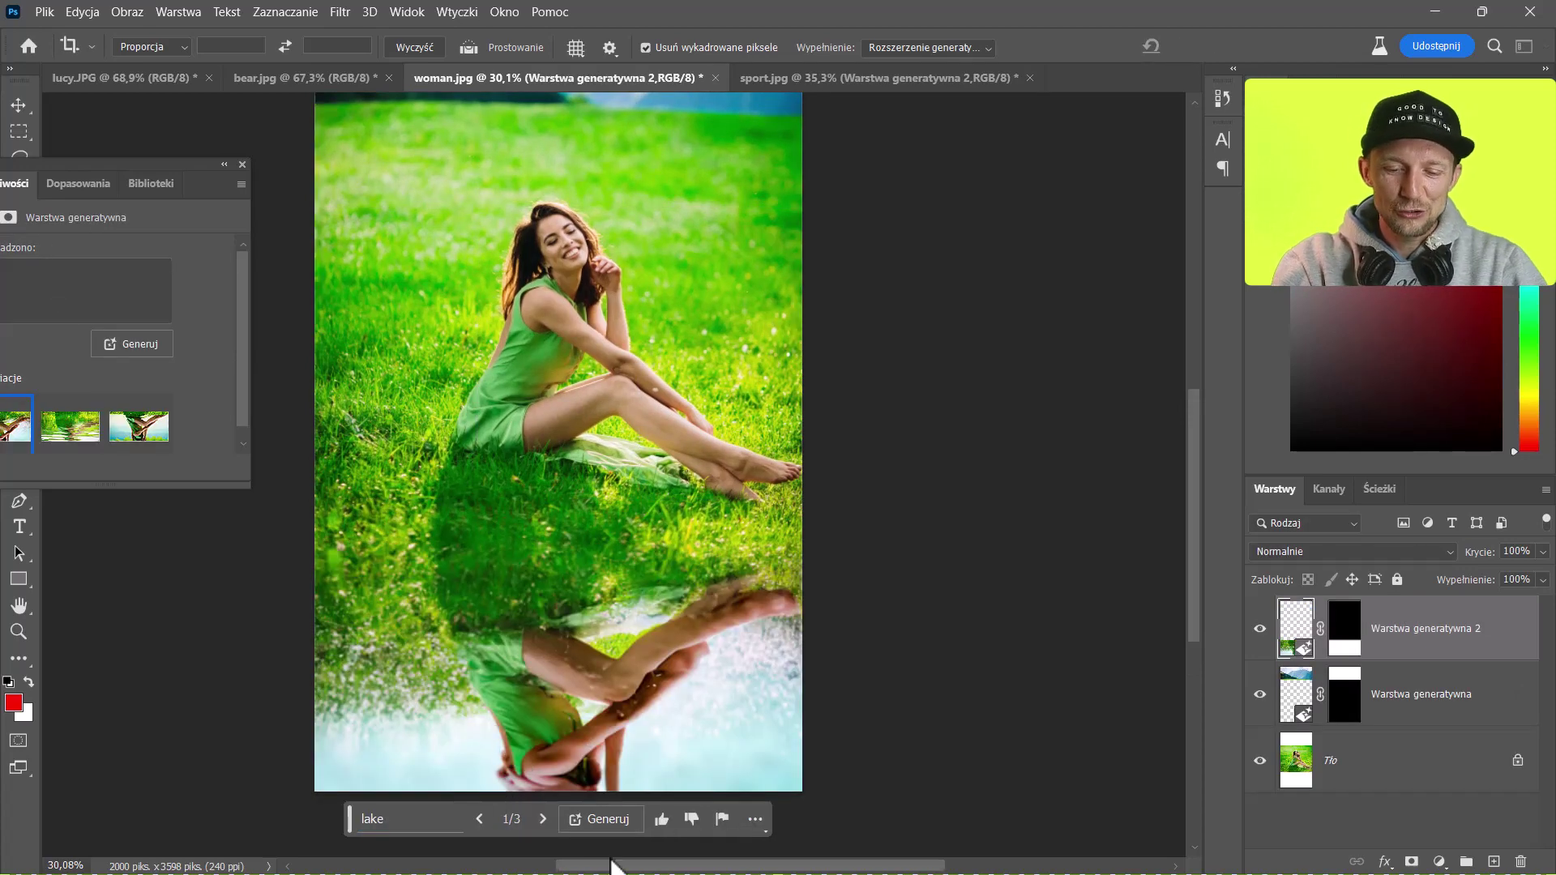
scroll(660, 590, "down", 2)
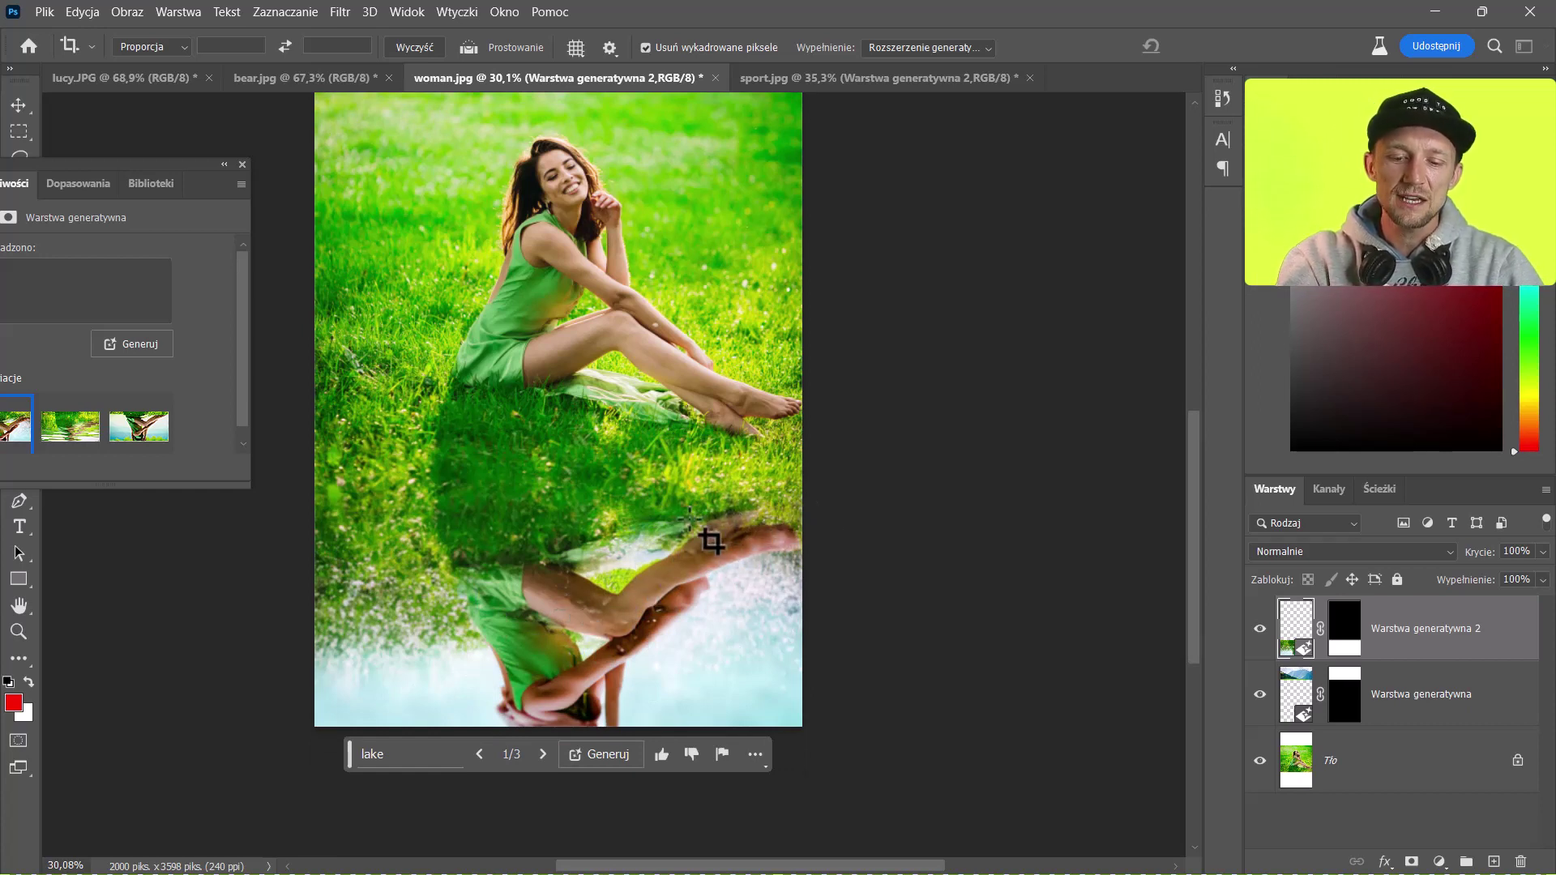
left_click(70, 426)
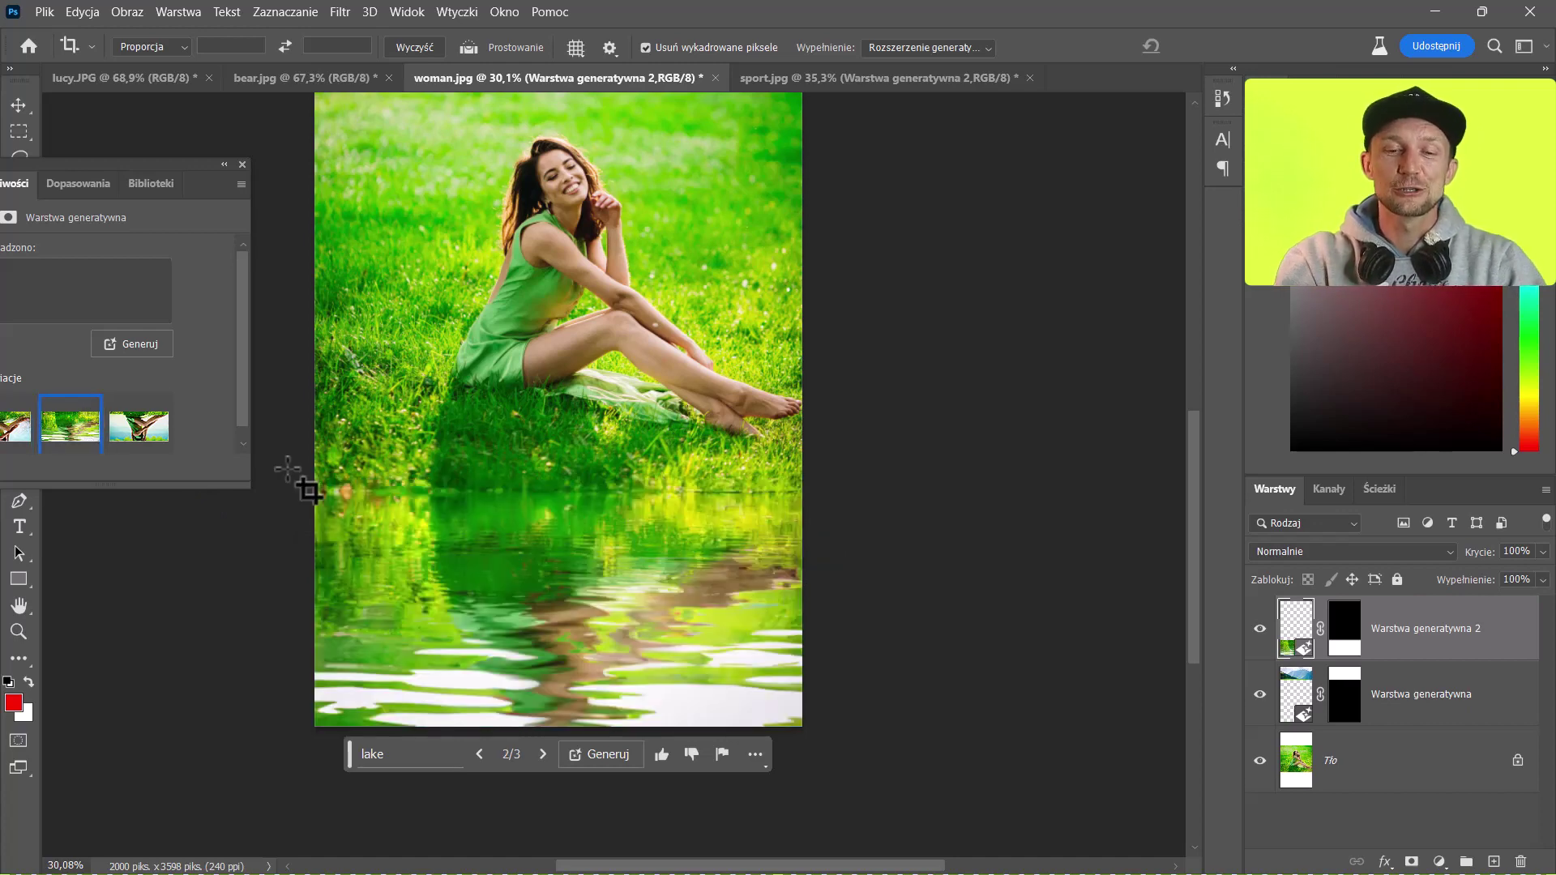
scroll(437, 498, "down", 3)
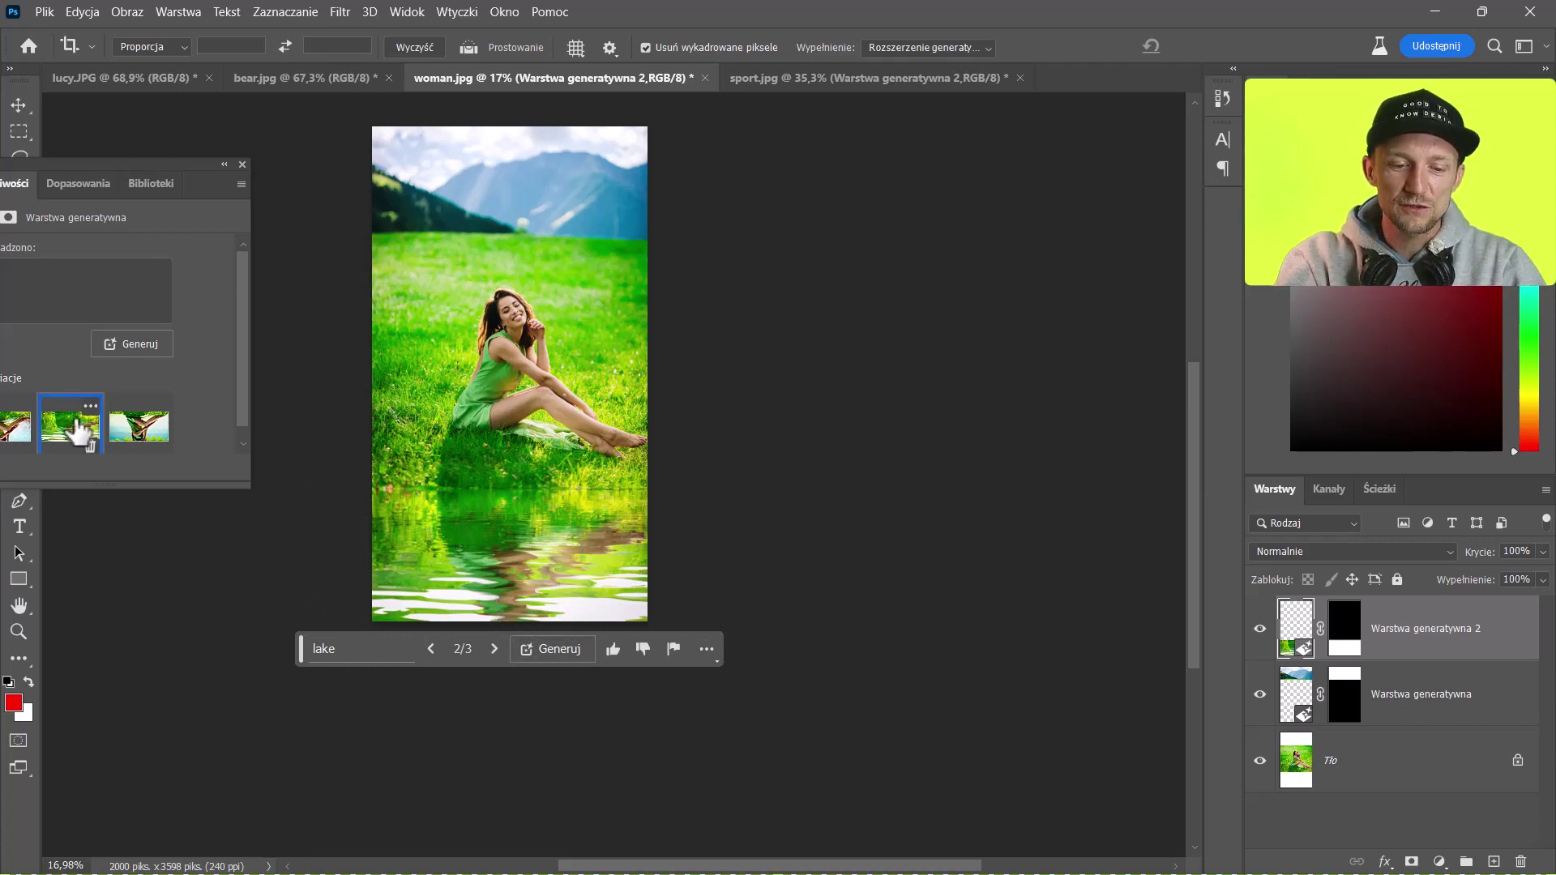
left_click(139, 426)
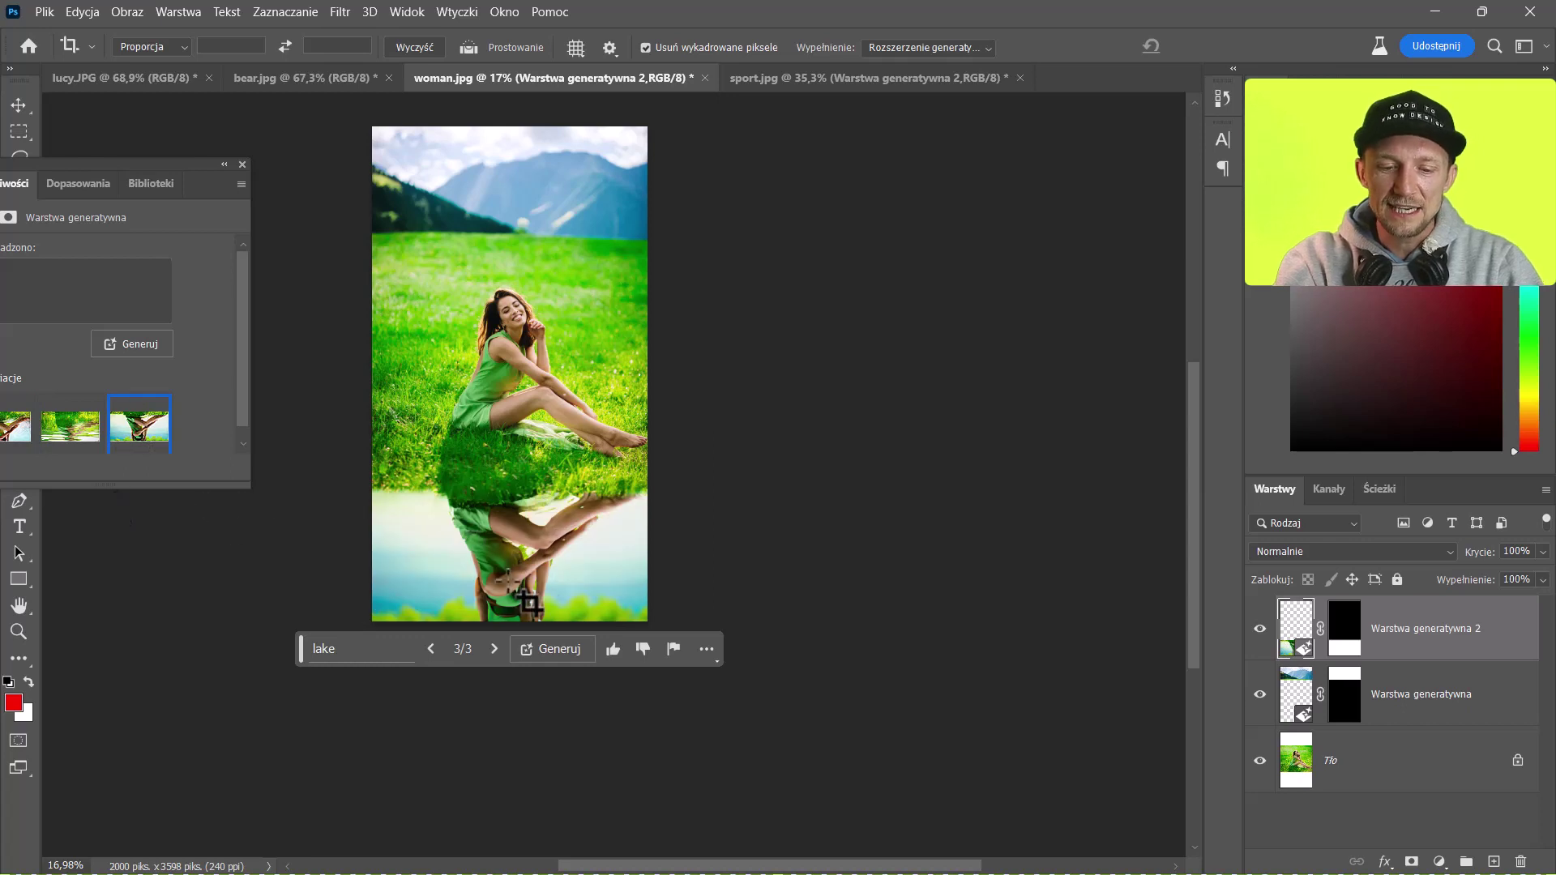
left_click(67, 429)
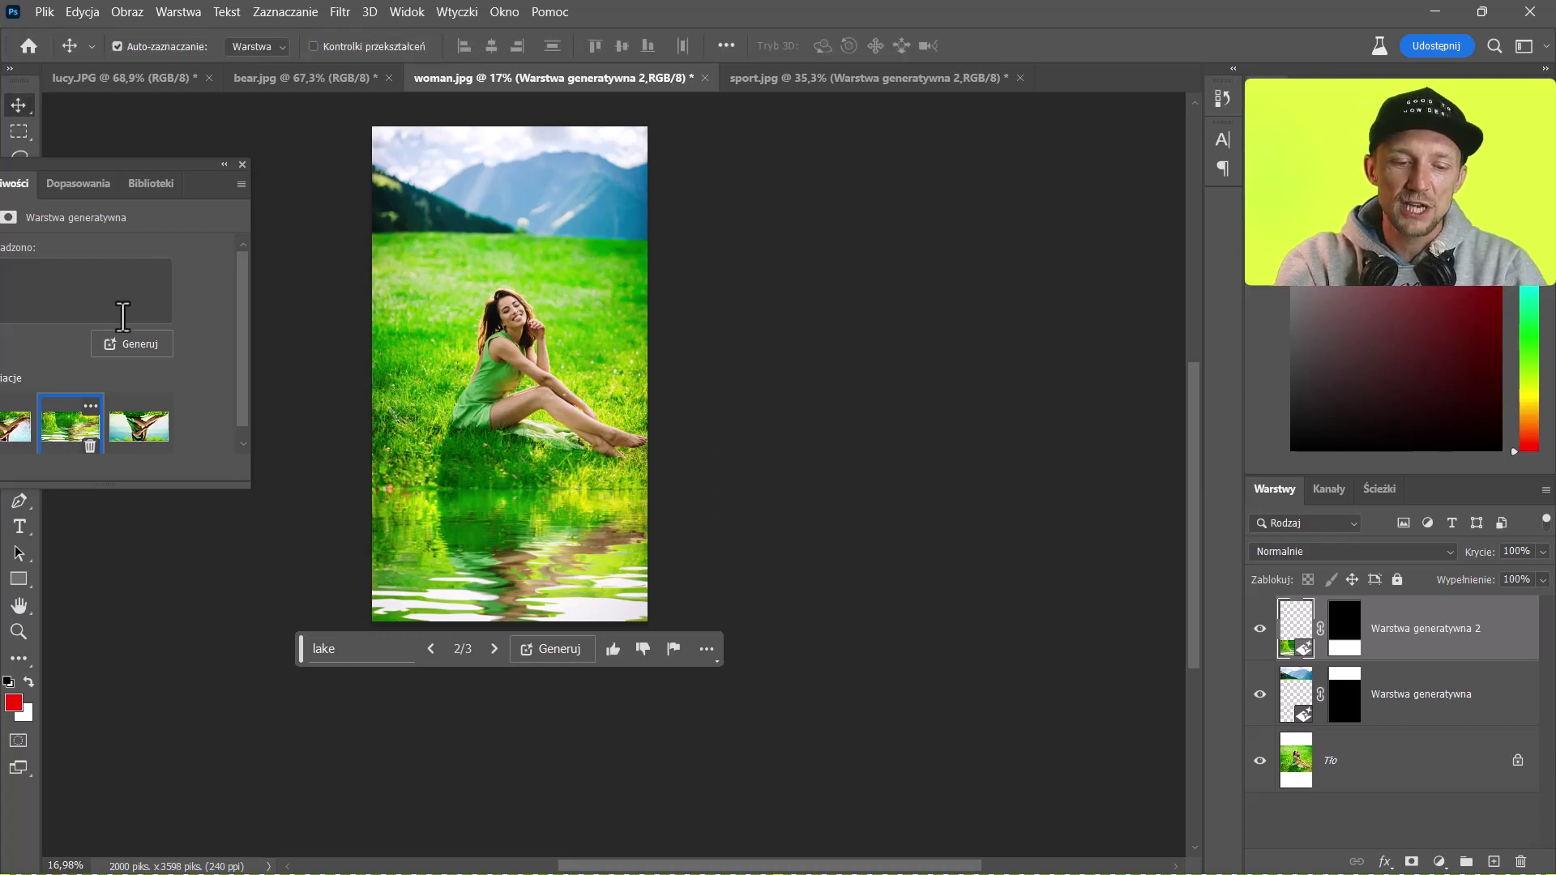
Step: Set a 16:9 crop wider than the photo and generate meadow on both sides
key("c")
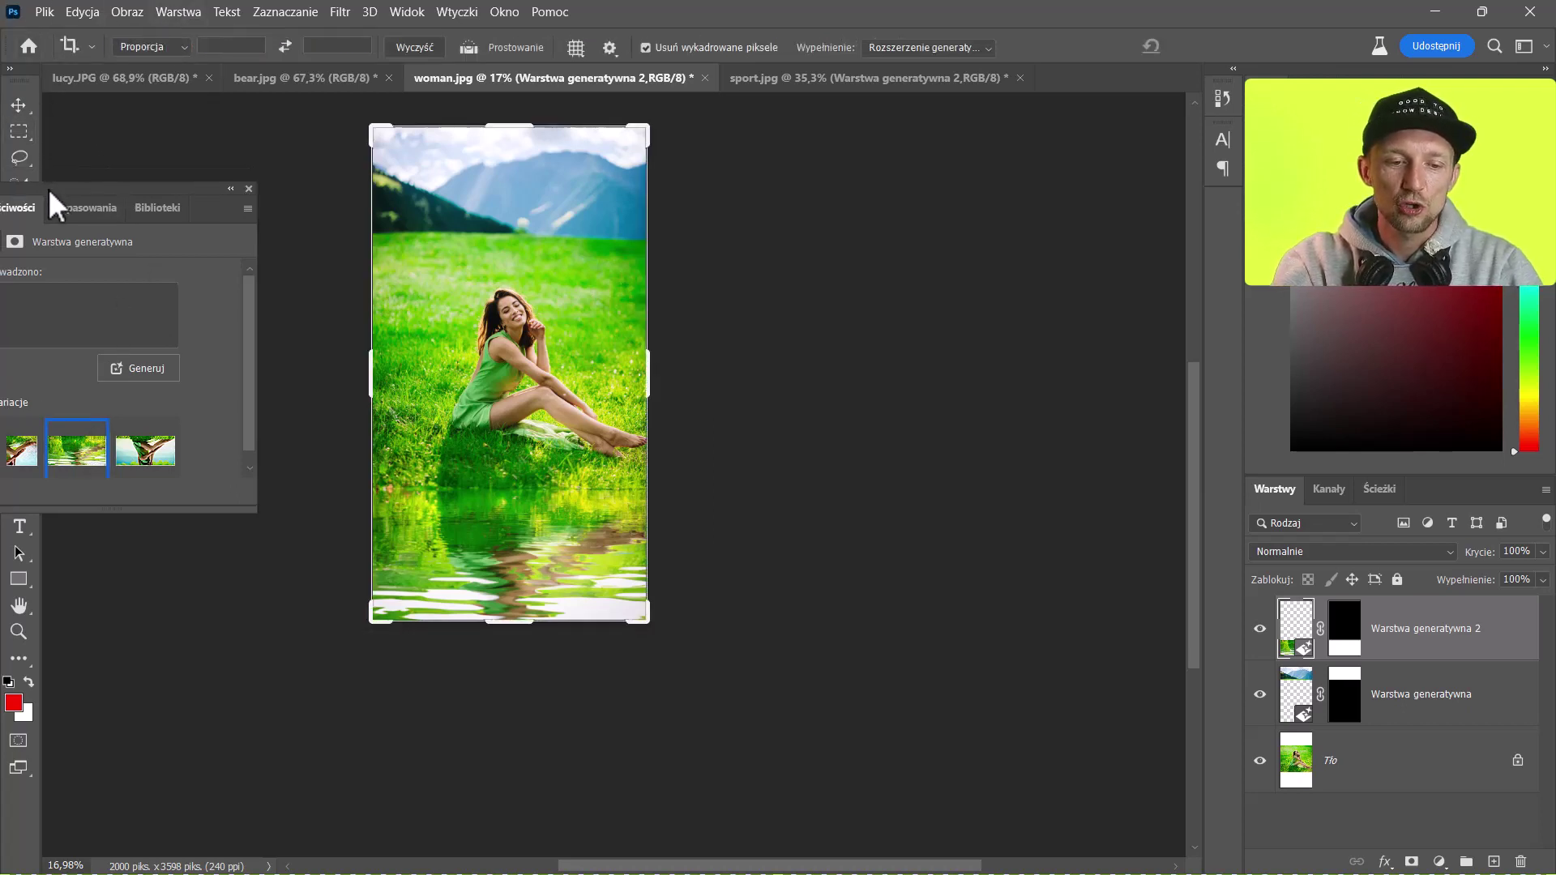
left_click_drag(45, 166, 56, 316)
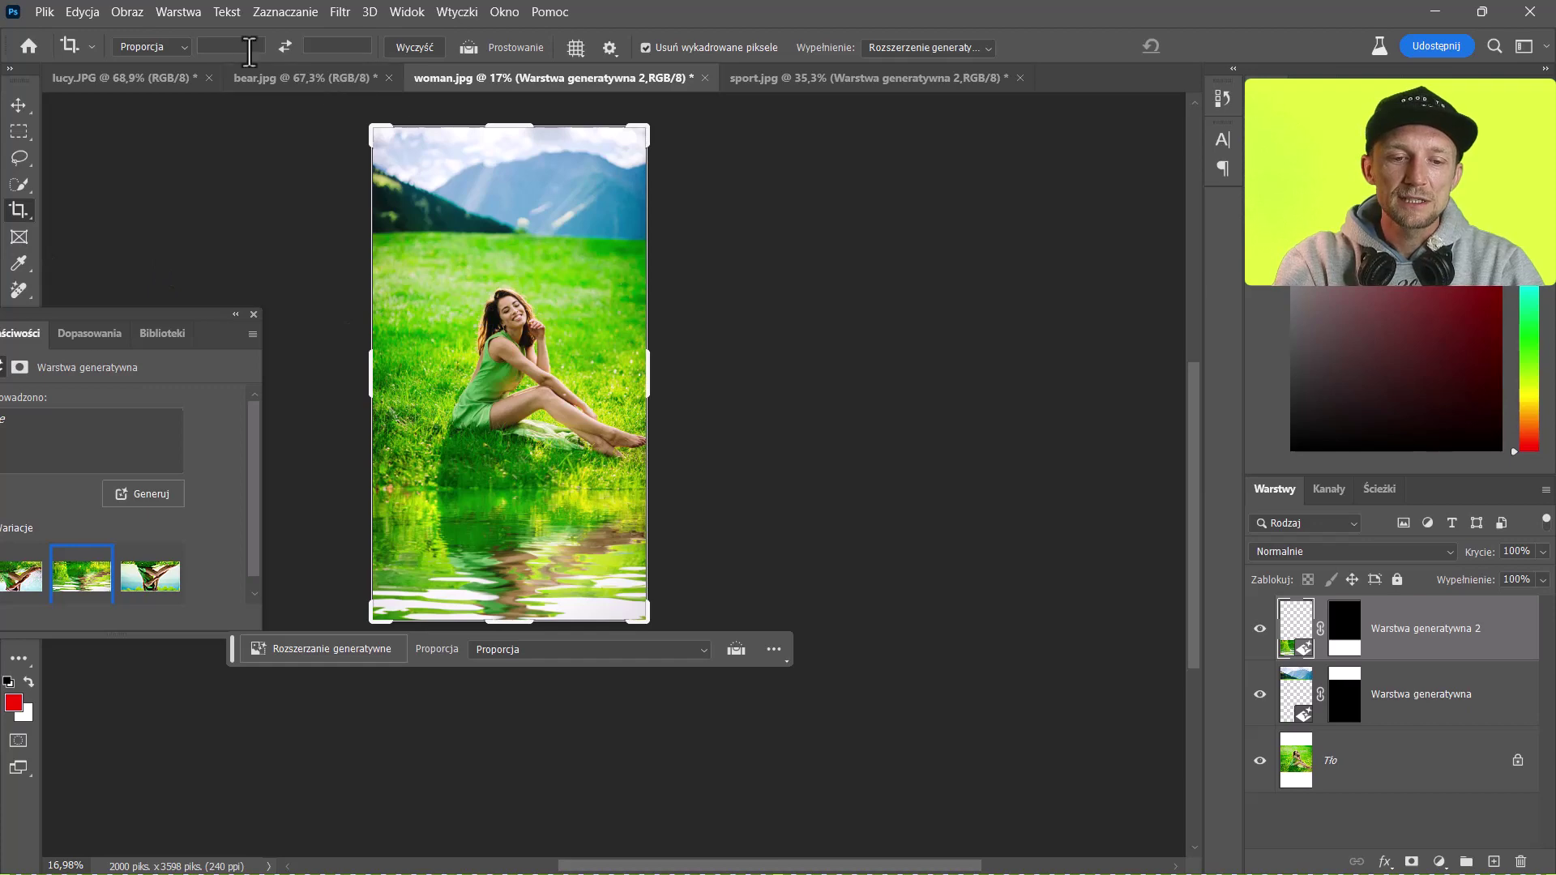
left_click(162, 46)
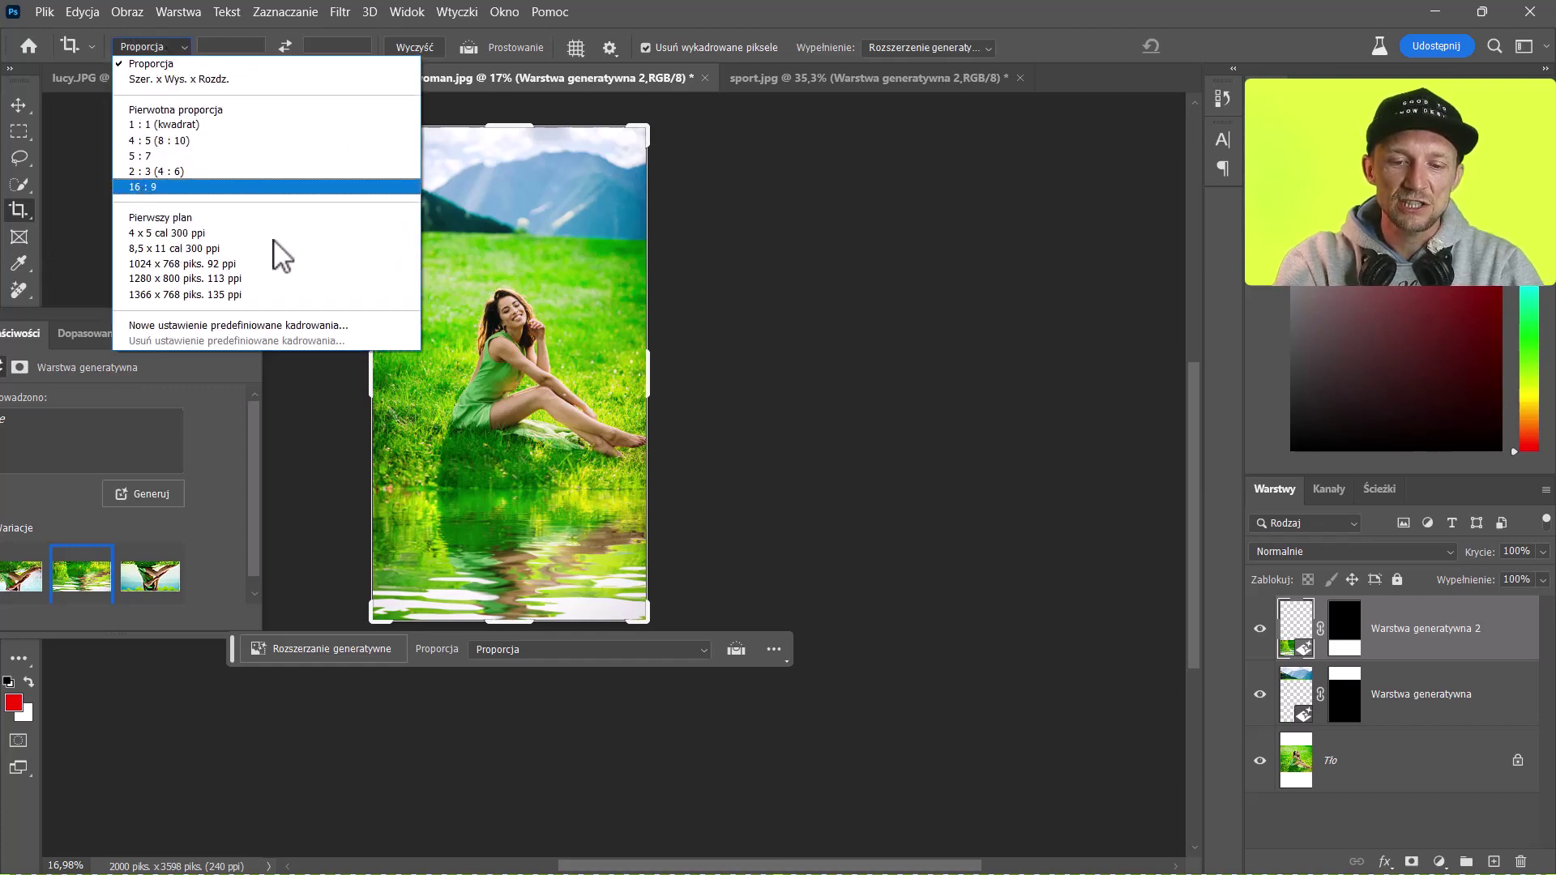
left_click(276, 181)
left_click_drag(753, 383, 982, 340)
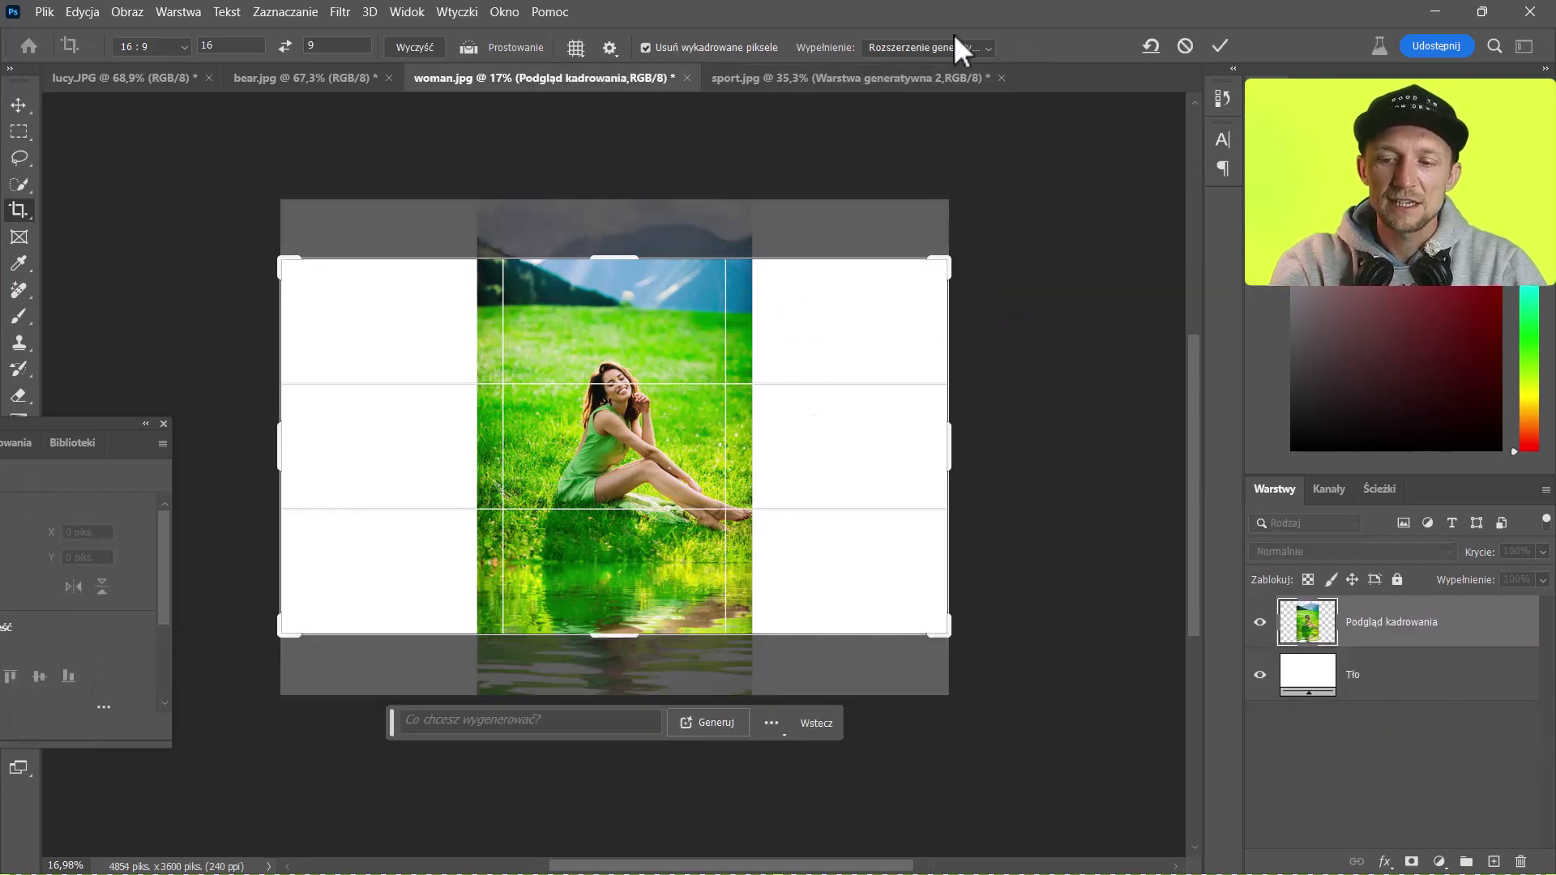
left_click(1215, 49)
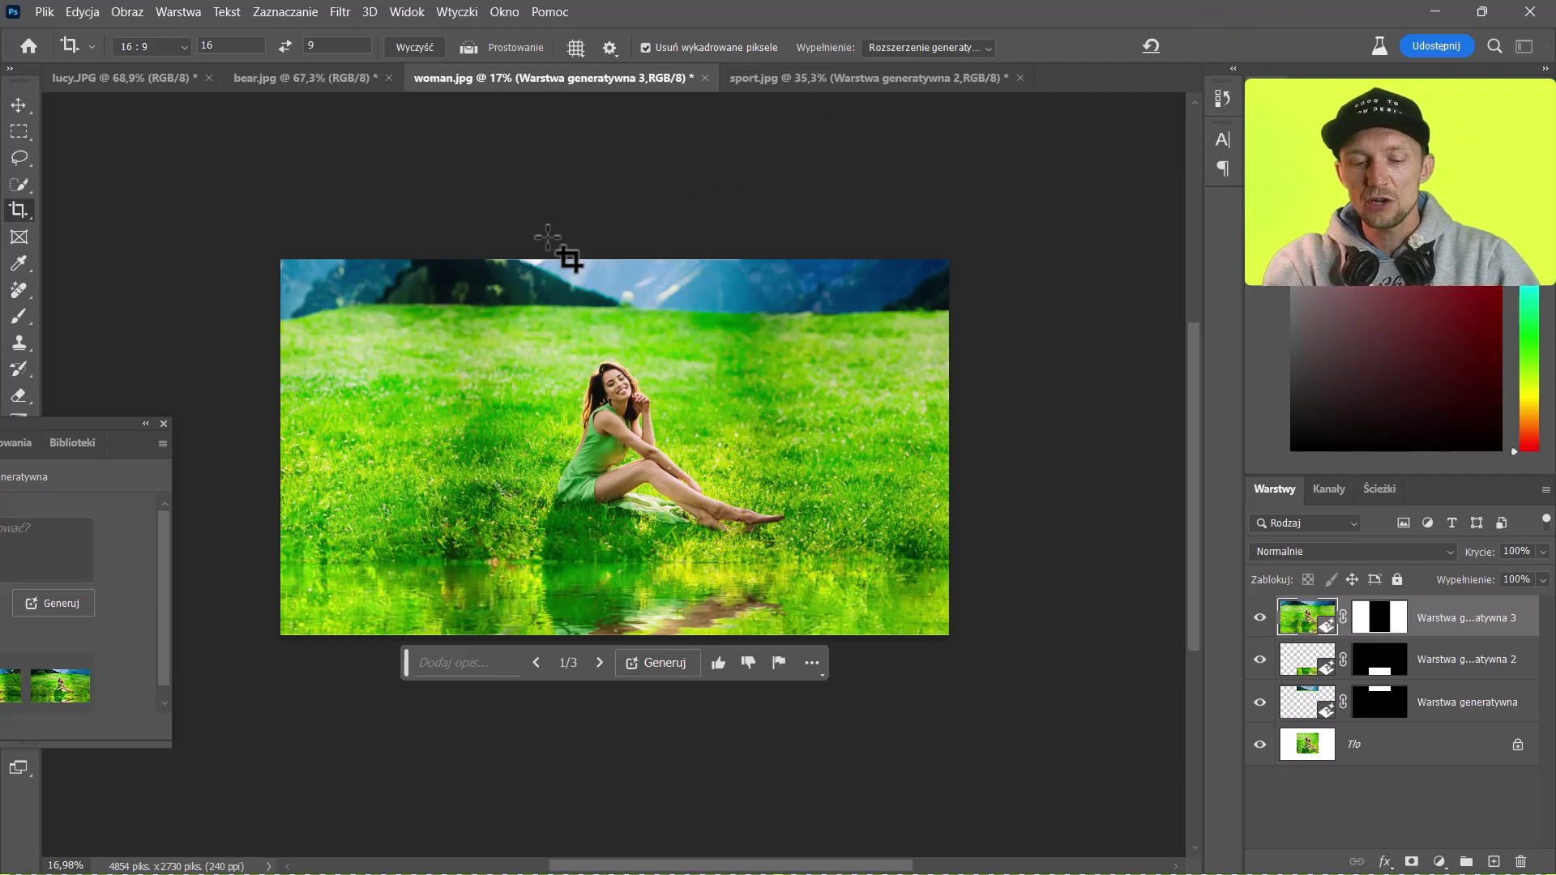
Step: Keep the third meadow variation with greener hills, then switch to the bear photo
mouse_move(64, 442)
left_mouse_down()
mouse_move(222, 318)
mouse_move(243, 279)
left_mouse_up()
left_click(168, 519)
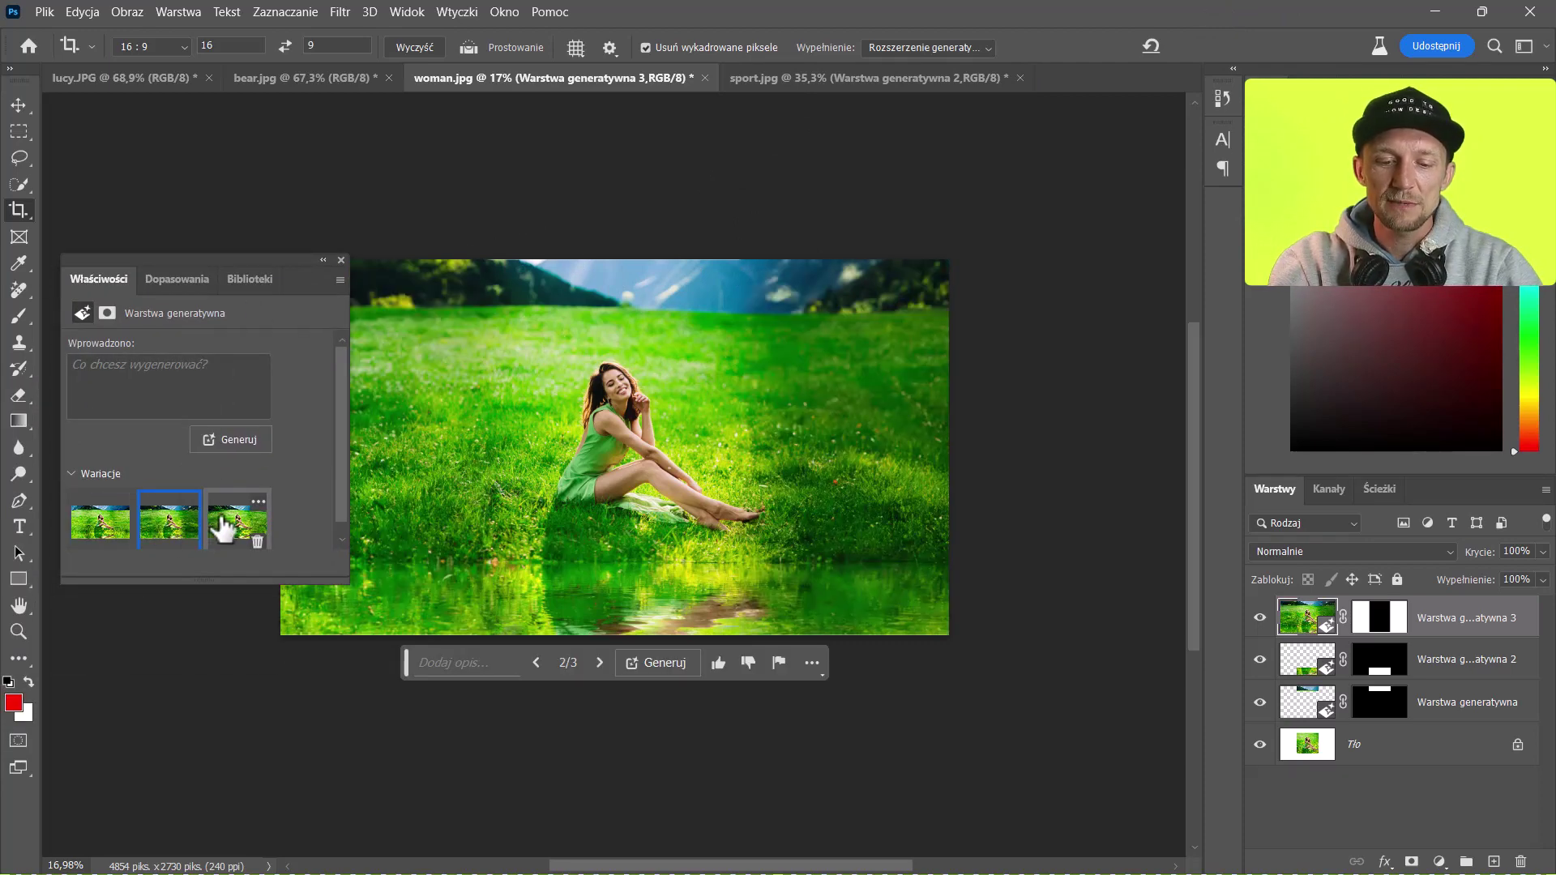
left_click(230, 531)
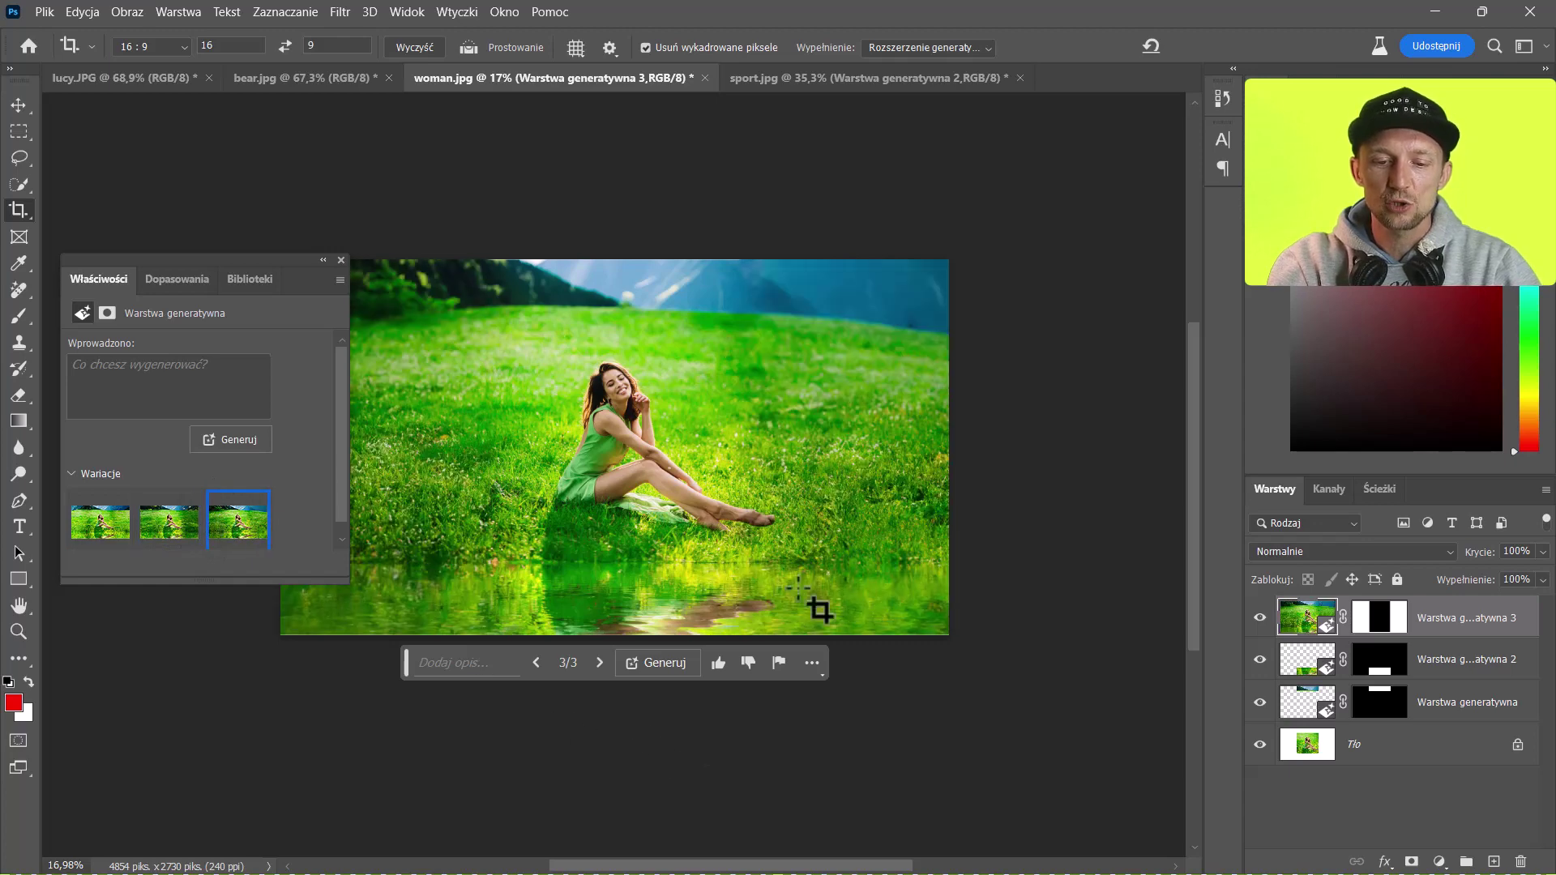
left_click_drag(256, 260, 52, 225)
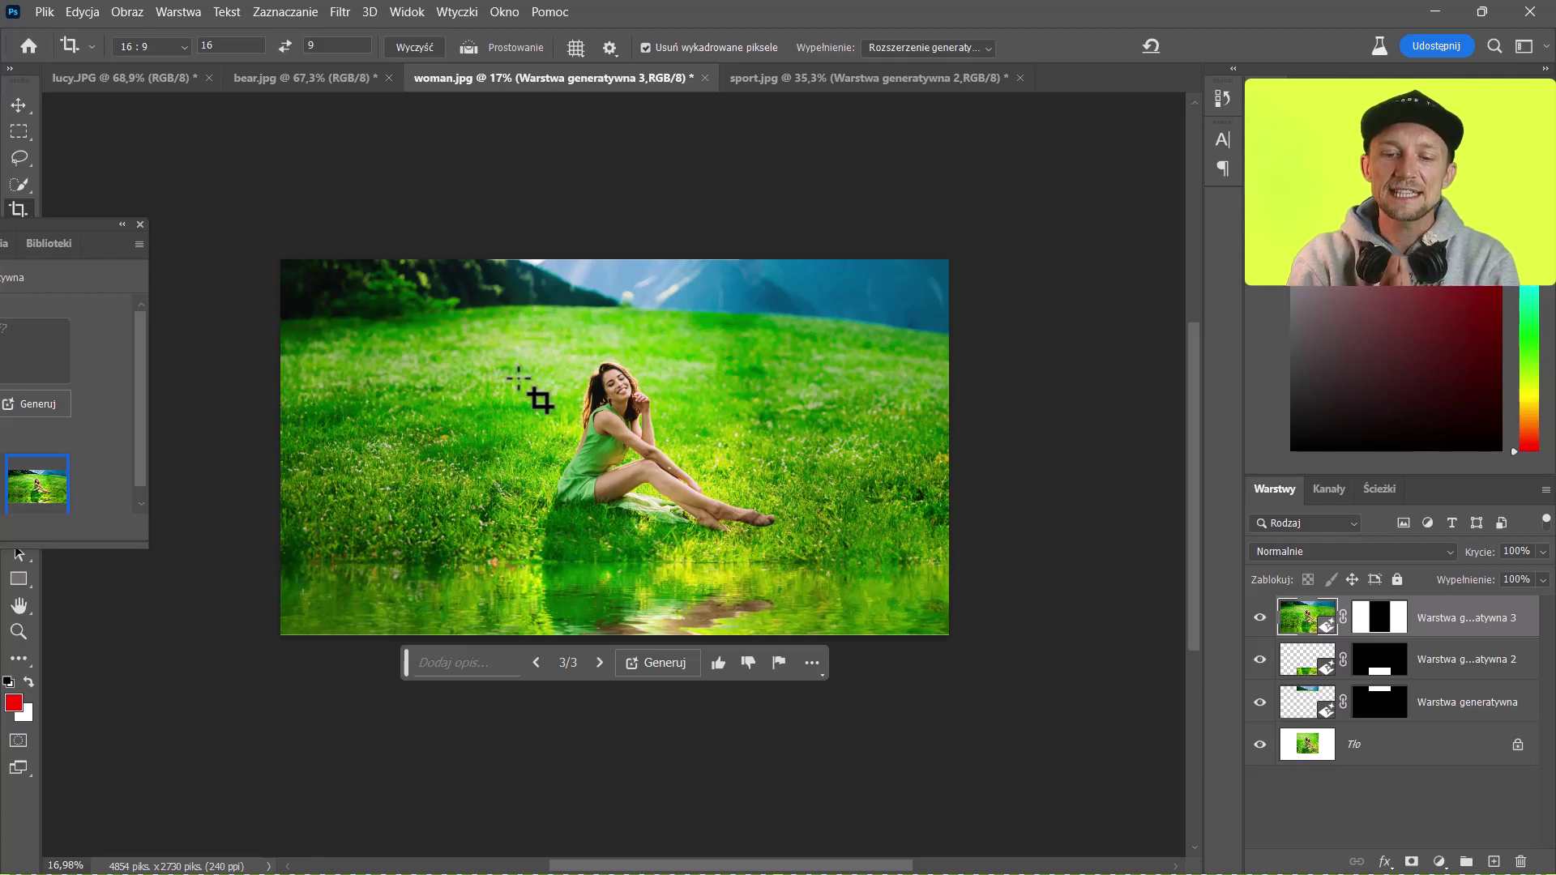
left_click(345, 71)
Step: Crop the bear photo to 4:5 with room above the bear and generate forest there
key("v")
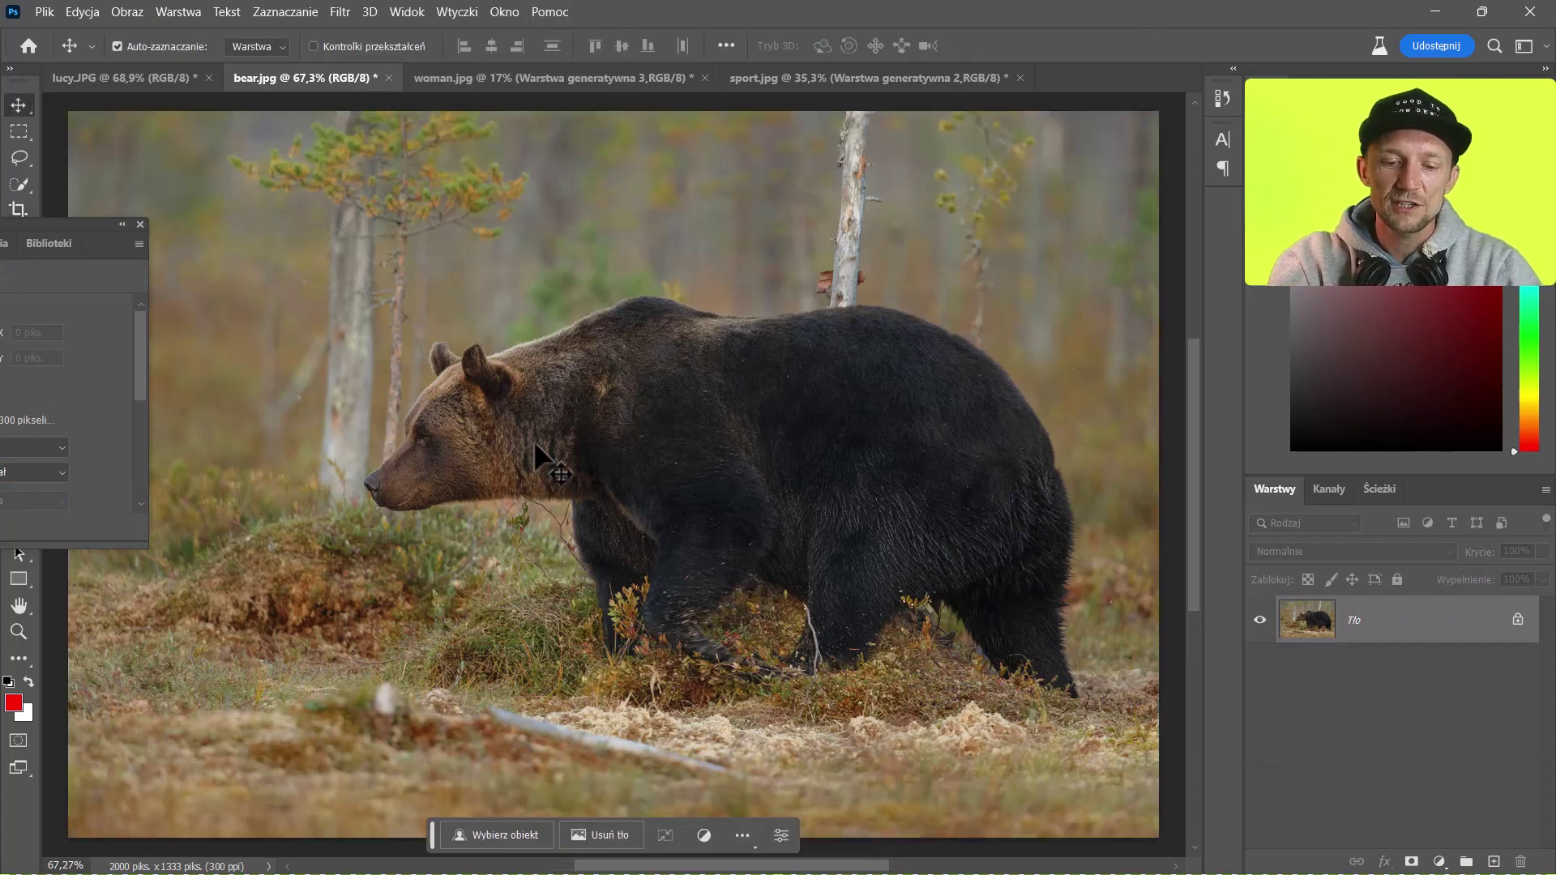
scroll(533, 440, "down", 3)
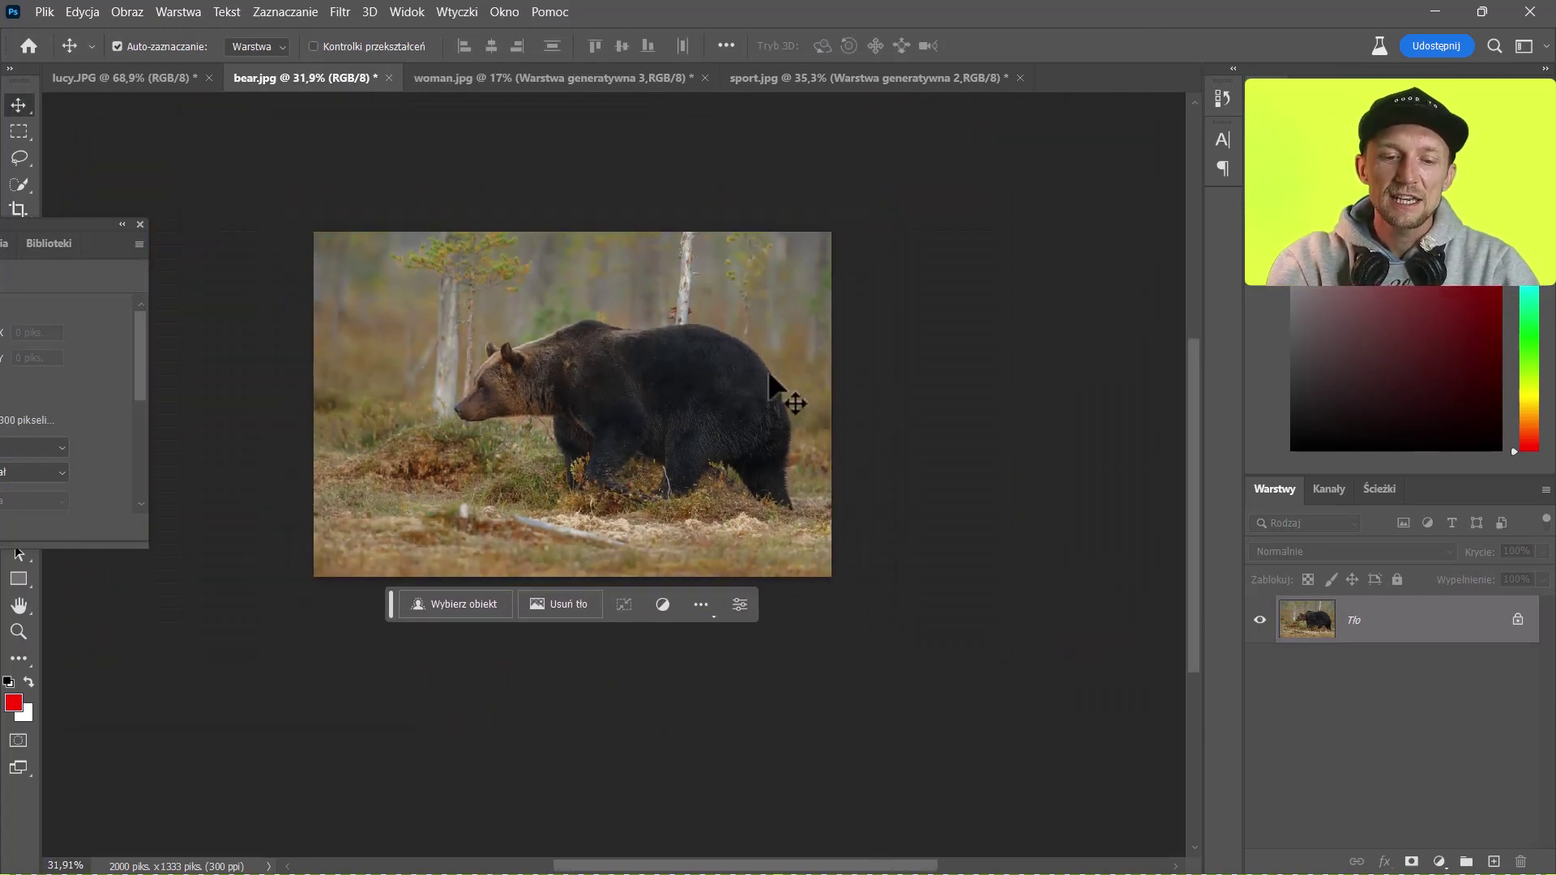
key("c")
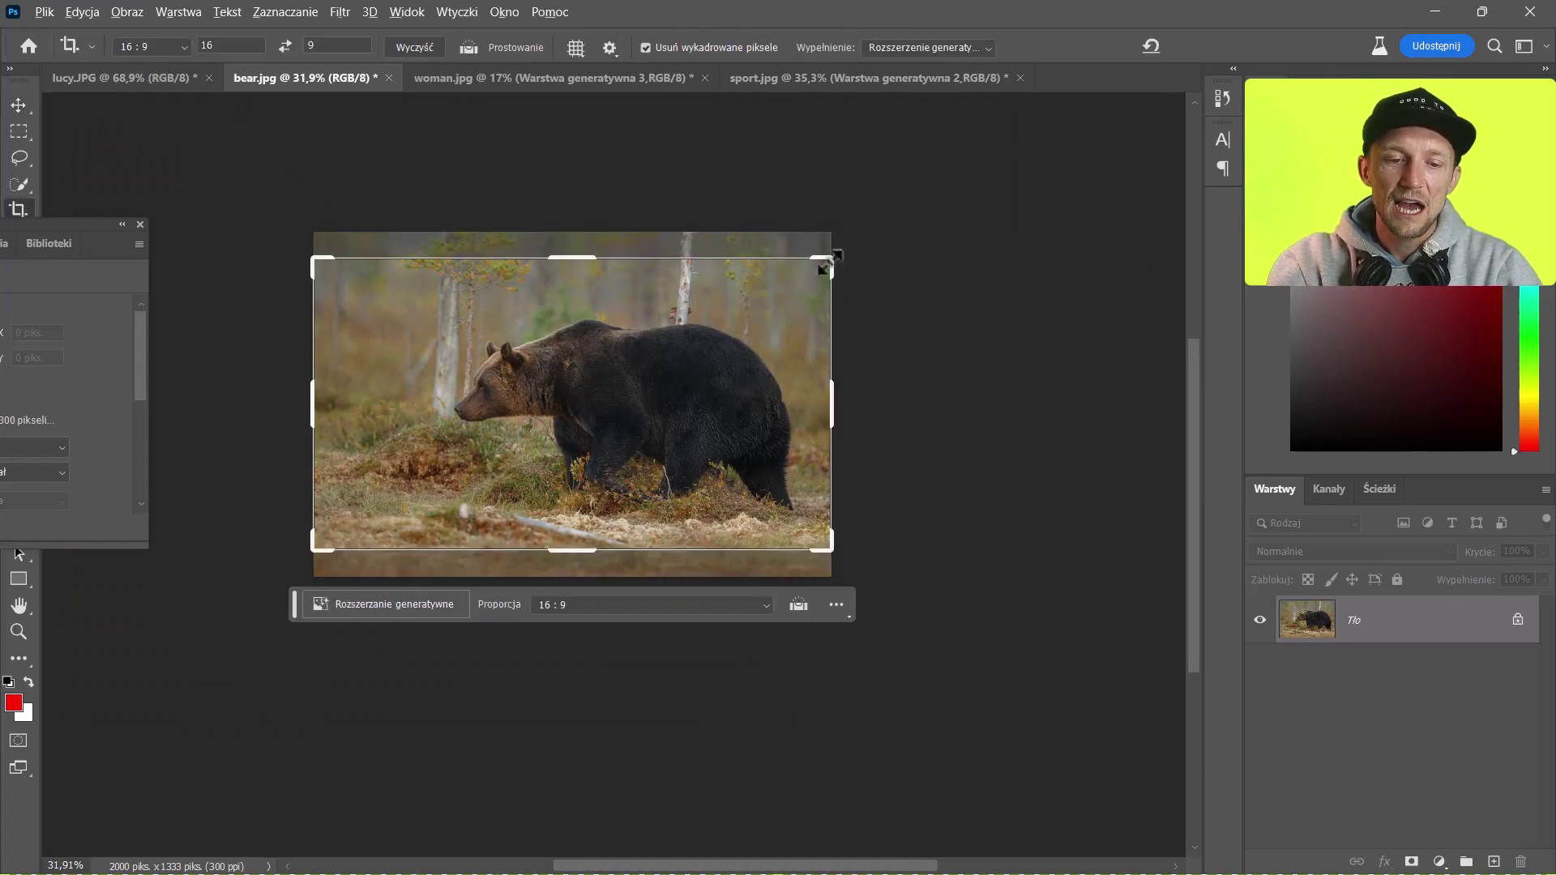
left_click(146, 46)
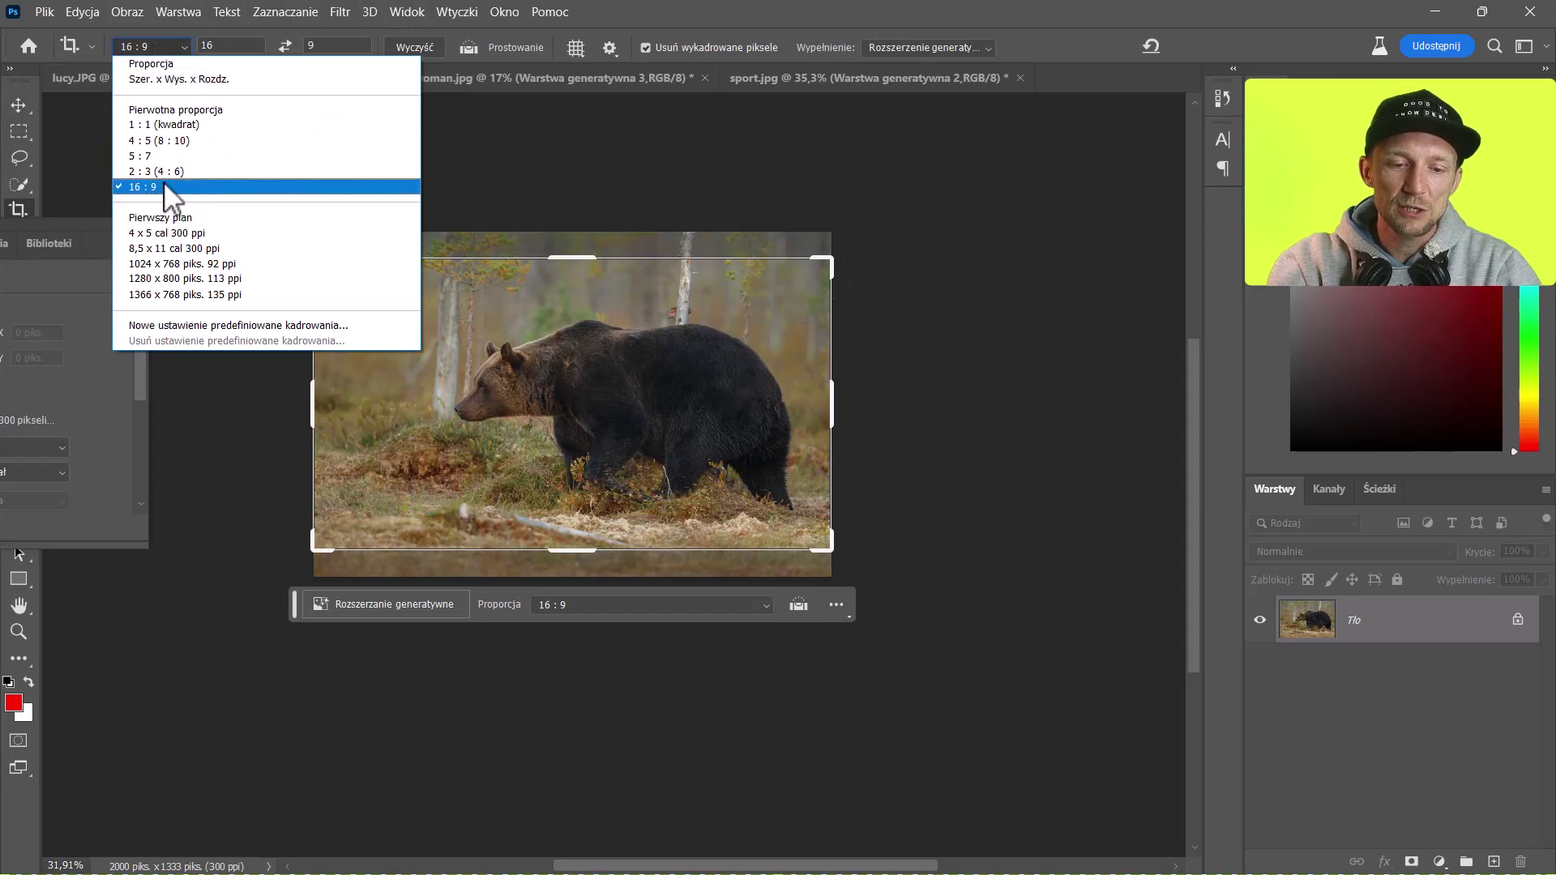
left_click(178, 156)
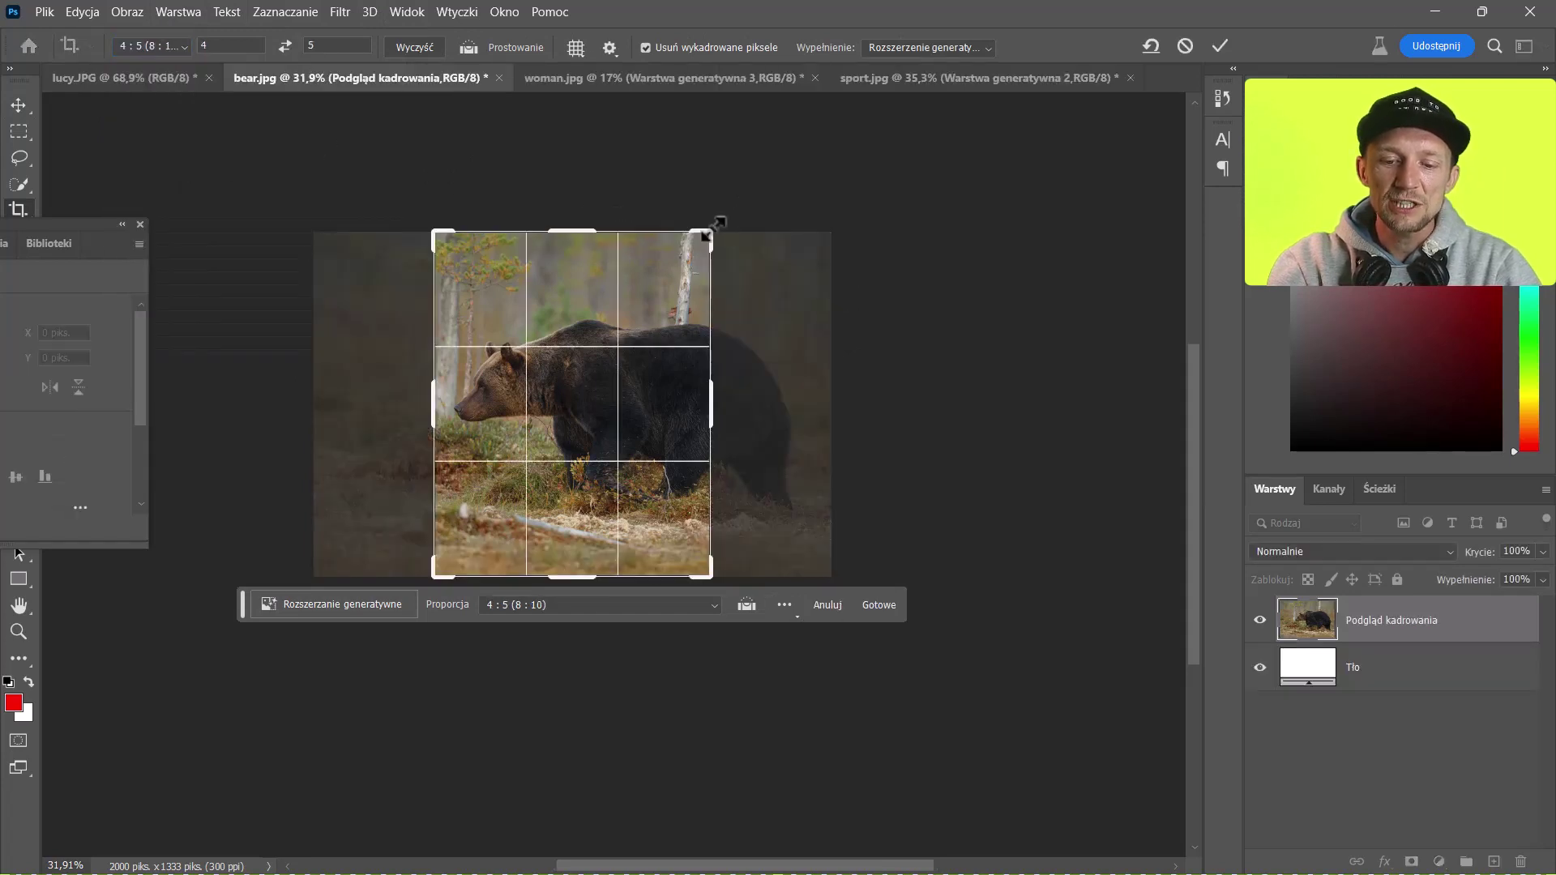
left_click_drag(716, 223, 857, 98)
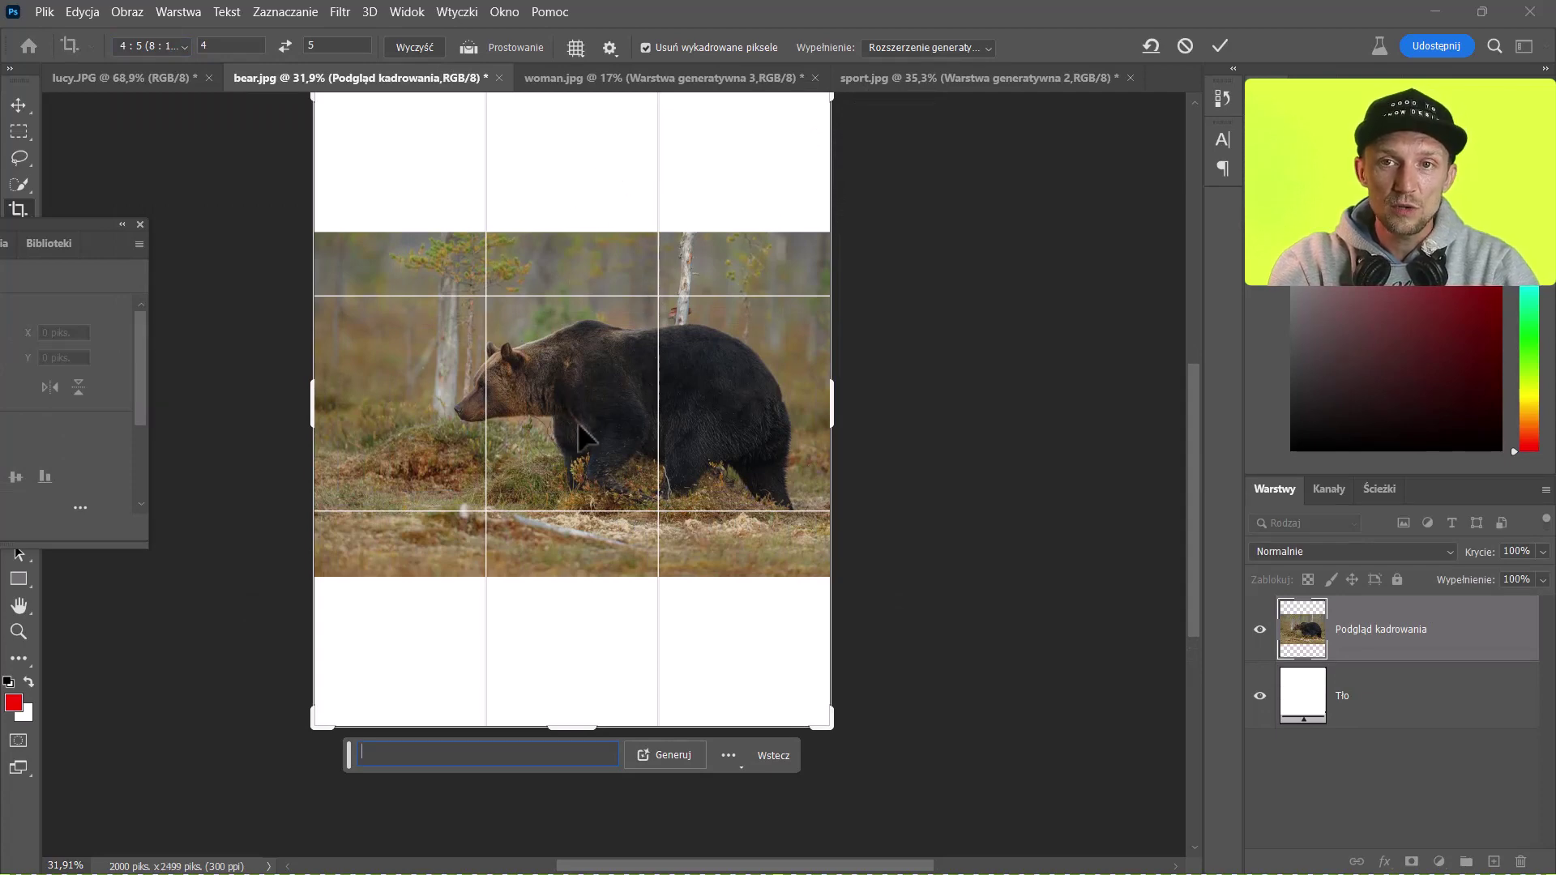
mouse_move(578, 423)
left_mouse_down()
mouse_move(628, 477)
mouse_move(625, 459)
left_mouse_up()
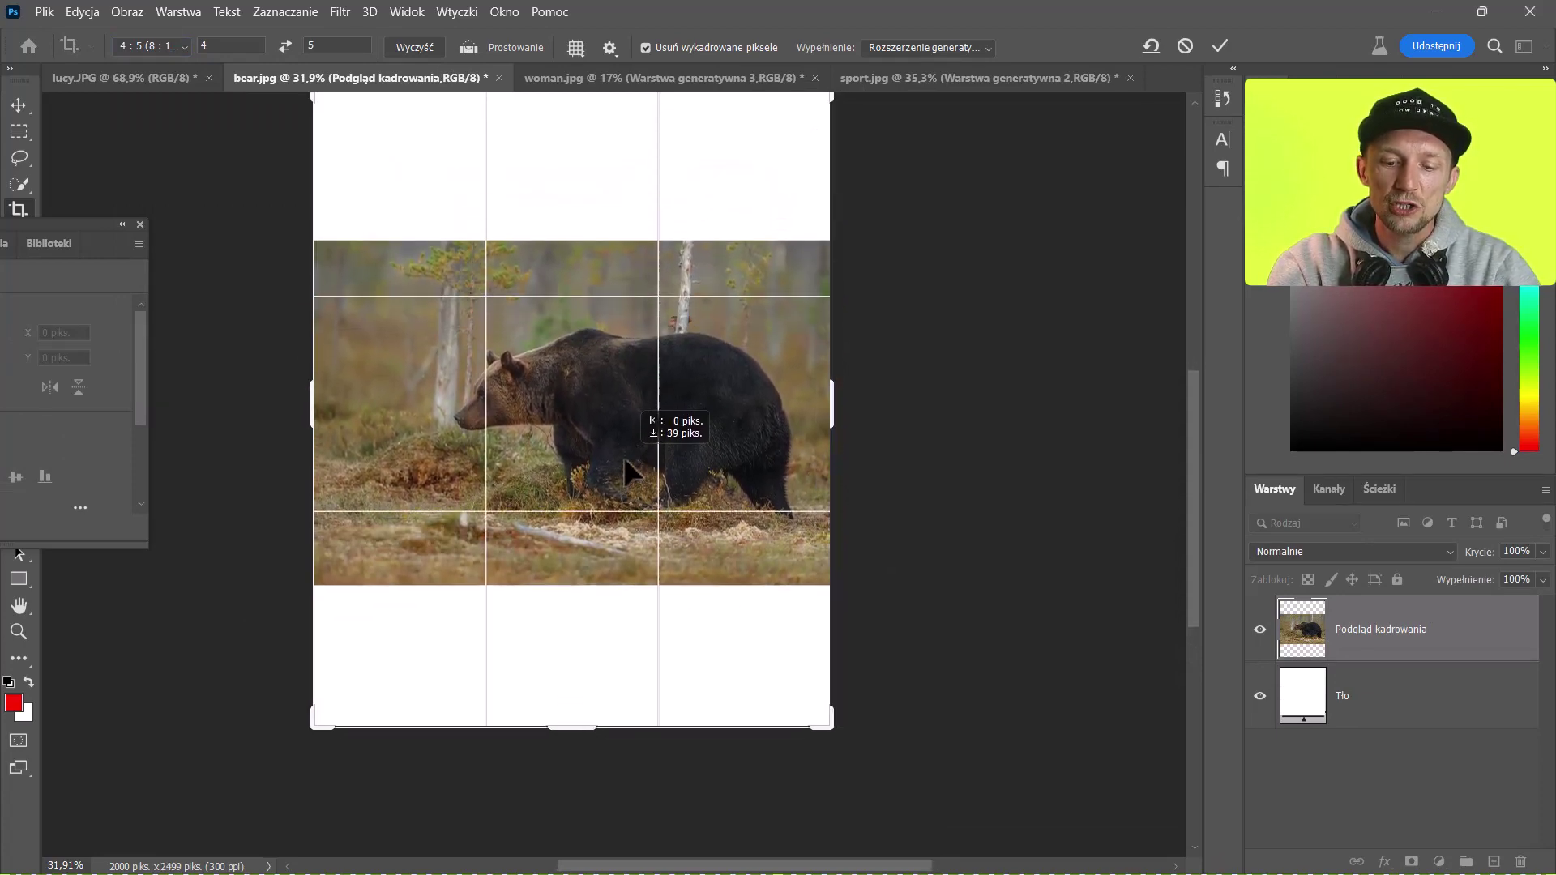
left_click_drag(624, 456, 625, 565)
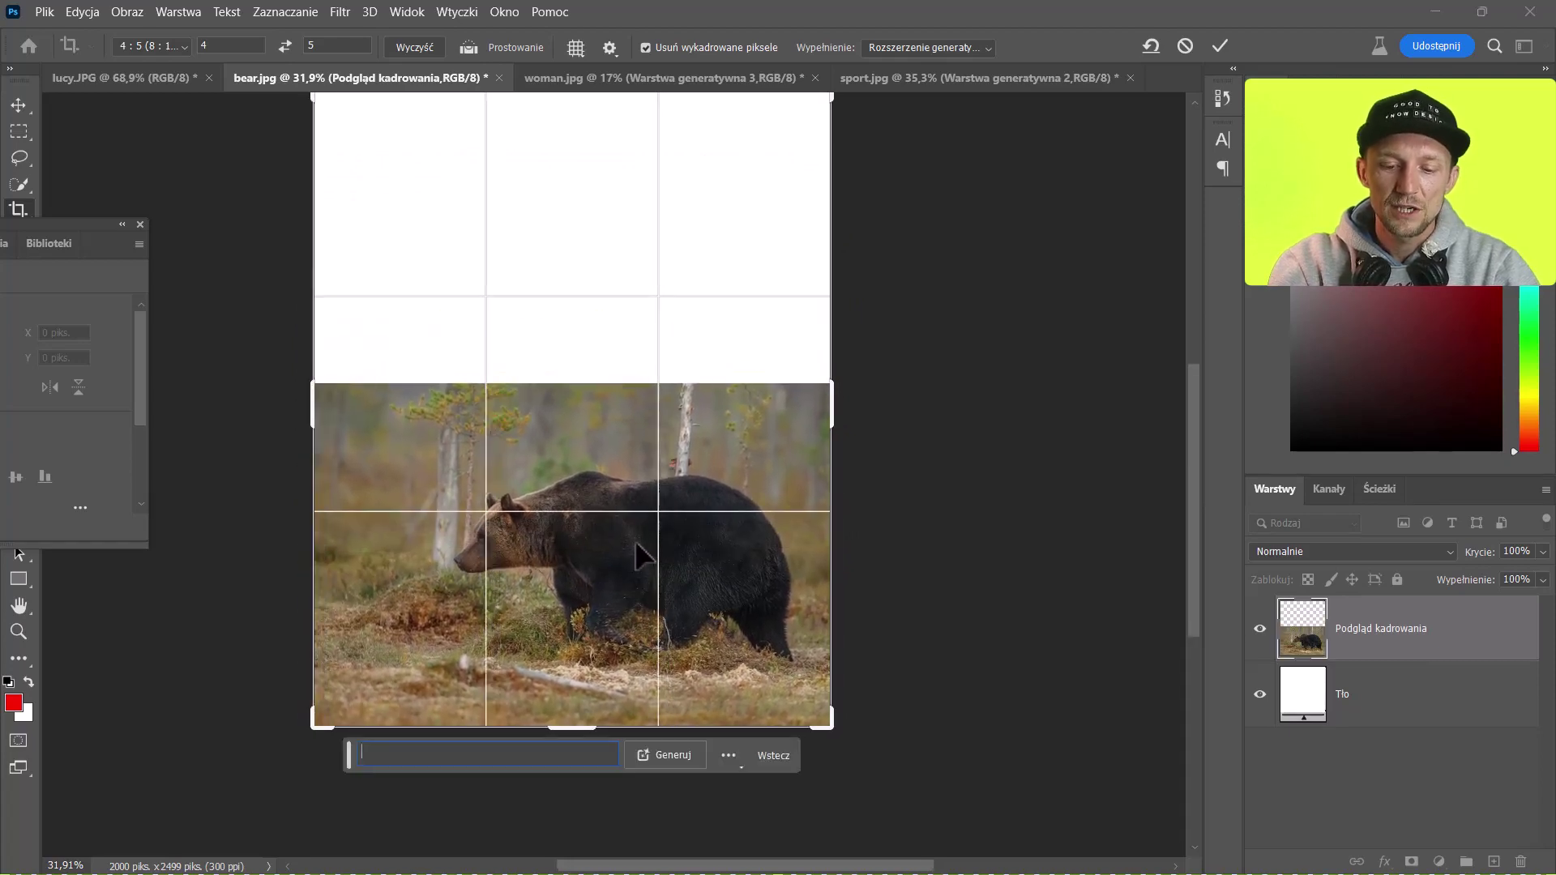
left_click(685, 761)
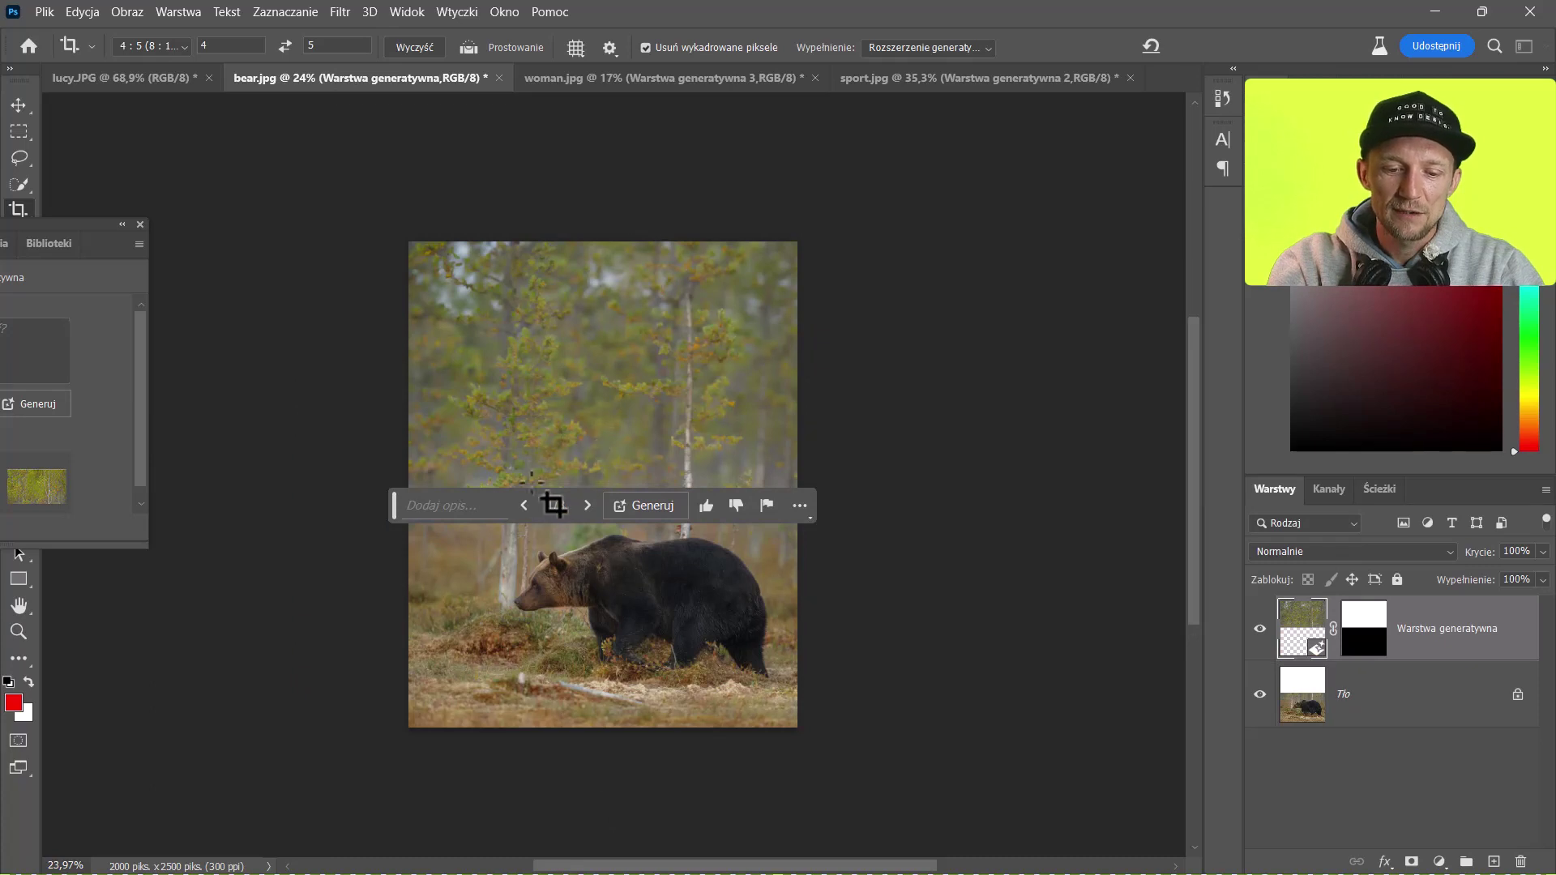
Step: Preview the forest variations and keep the greener third one above the bear
left_click_drag(397, 506, 865, 380)
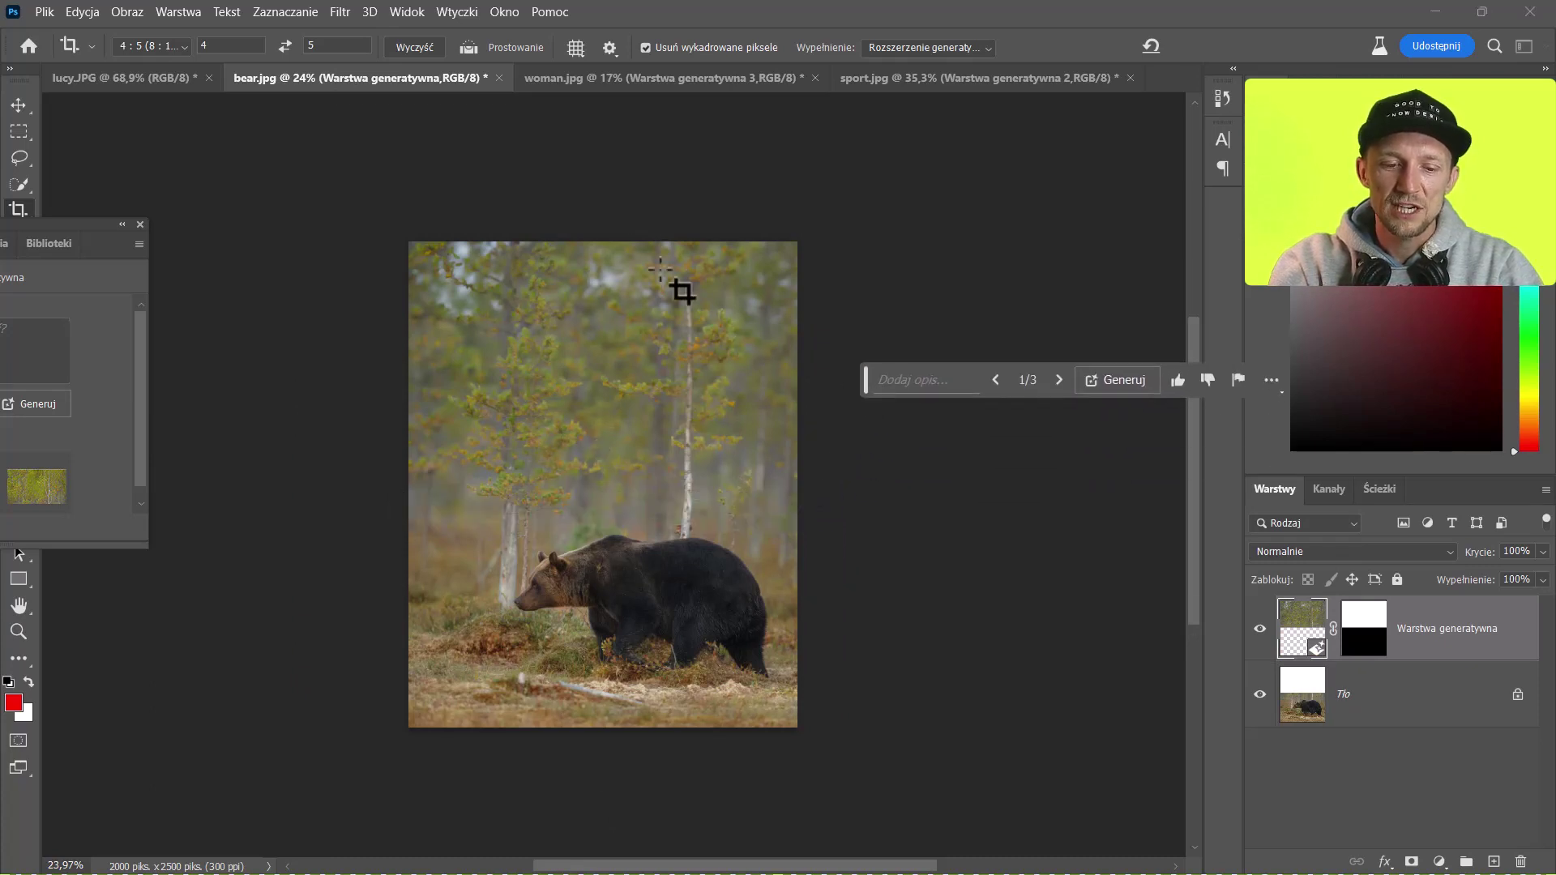
left_click_drag(84, 229, 340, 134)
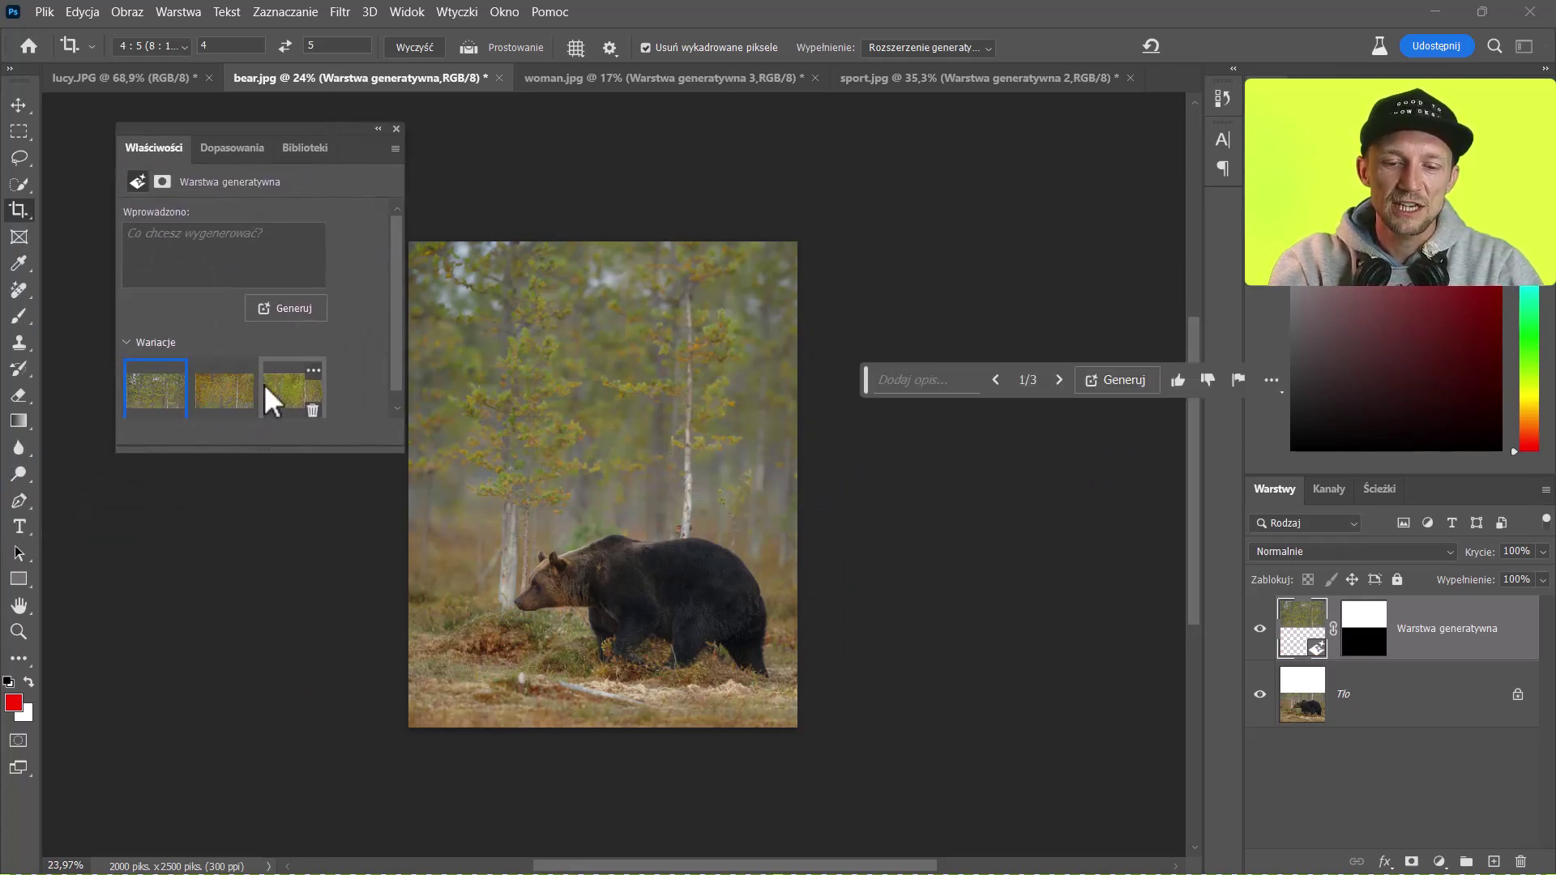
left_click(227, 397)
left_click(273, 401)
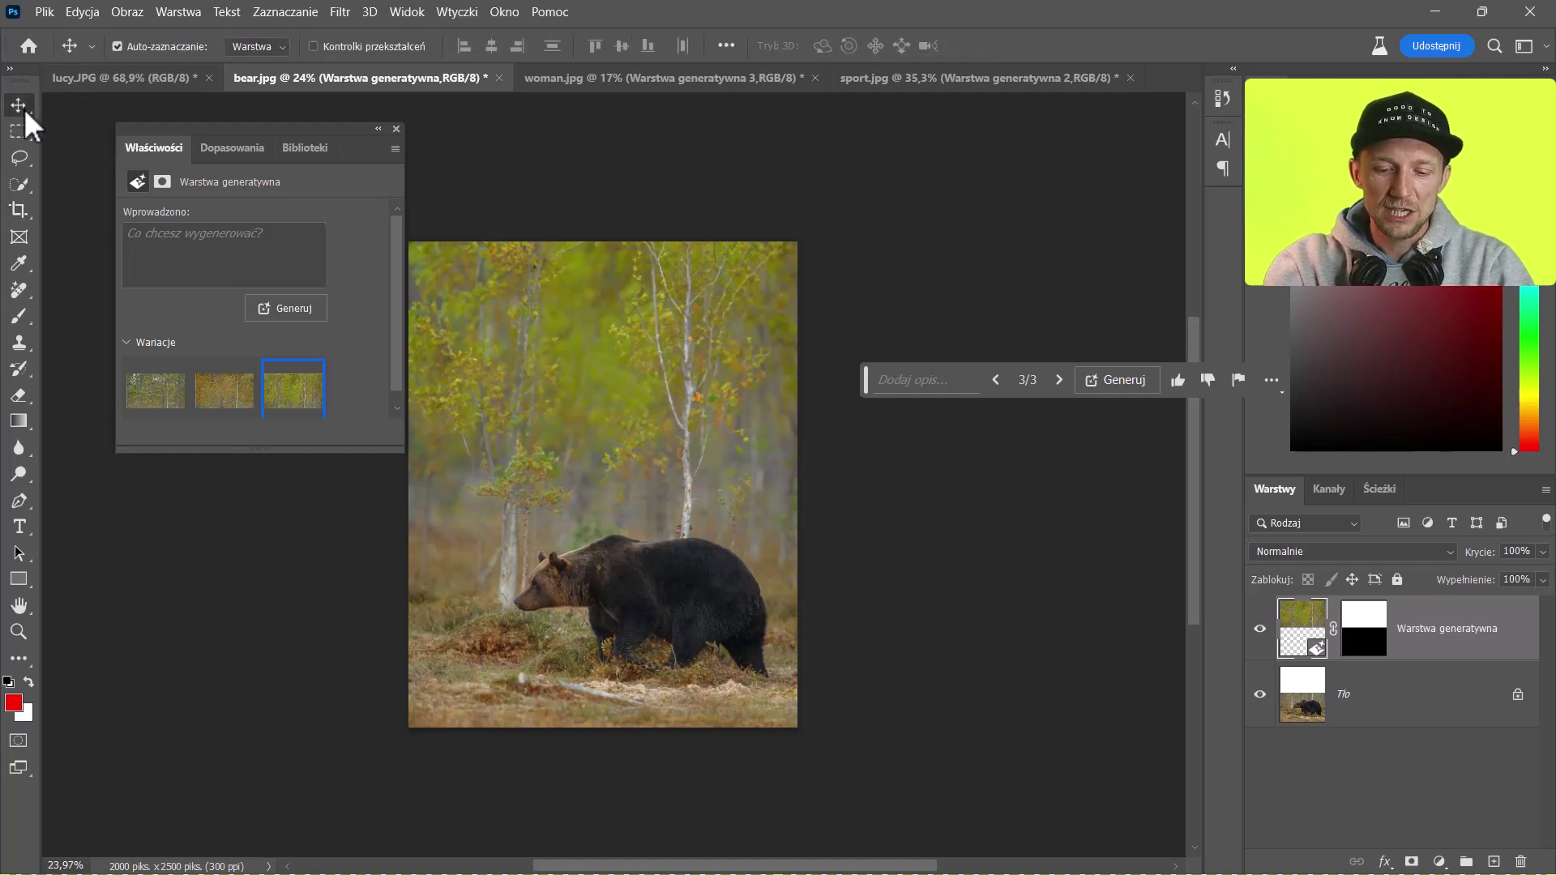
left_click(604, 486)
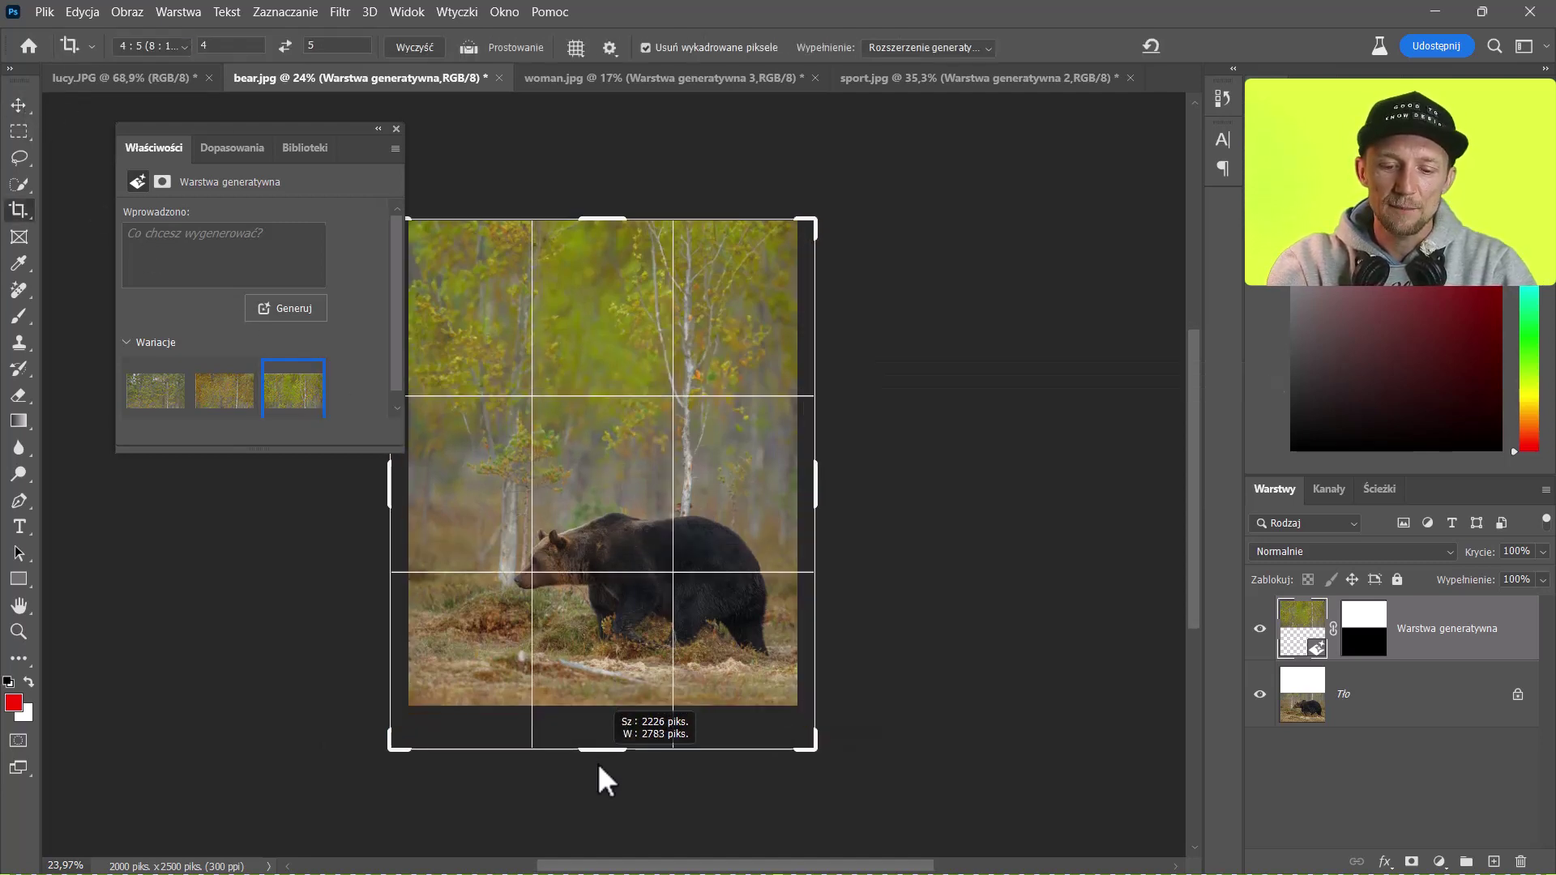
Step: Extend the bear photo downward with a free-ratio crop and generate 'lake and wood'
left_click_drag(600, 733, 611, 741)
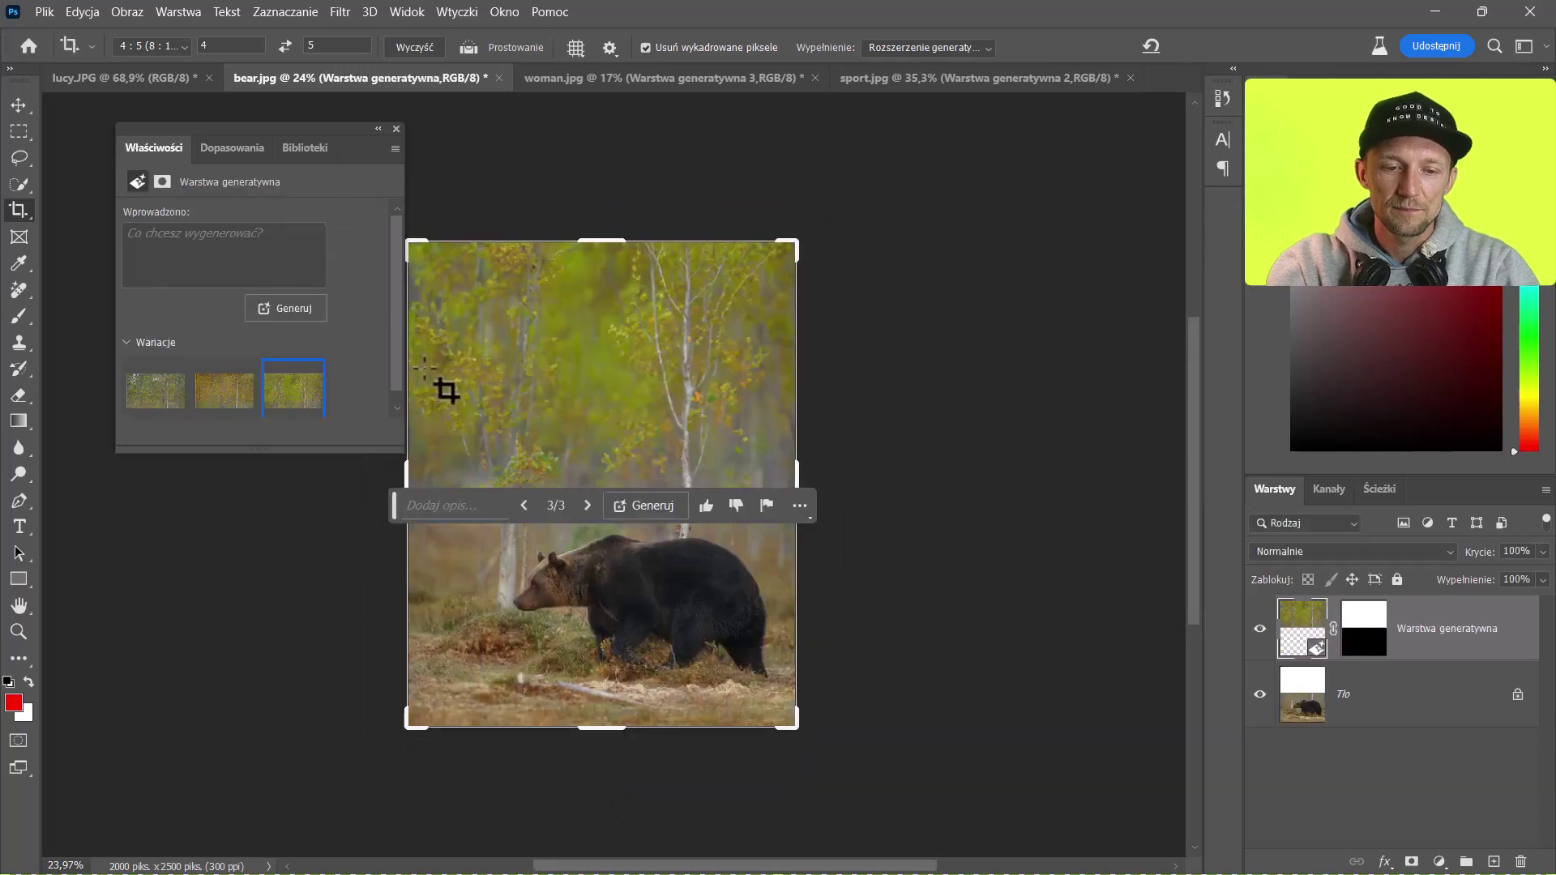
left_click(162, 47)
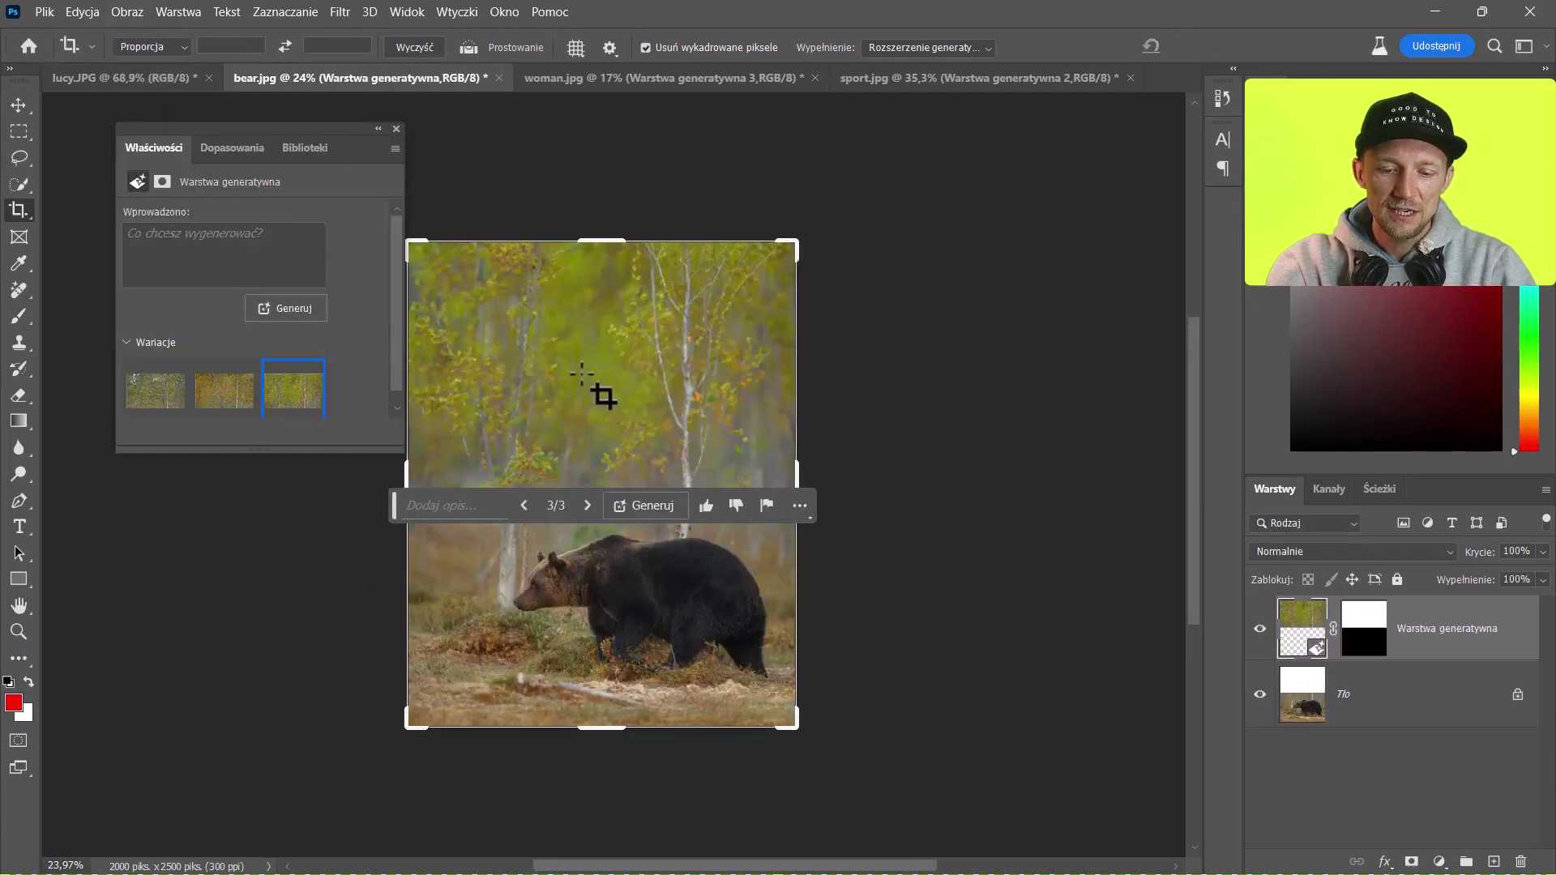
left_click_drag(601, 727, 604, 802)
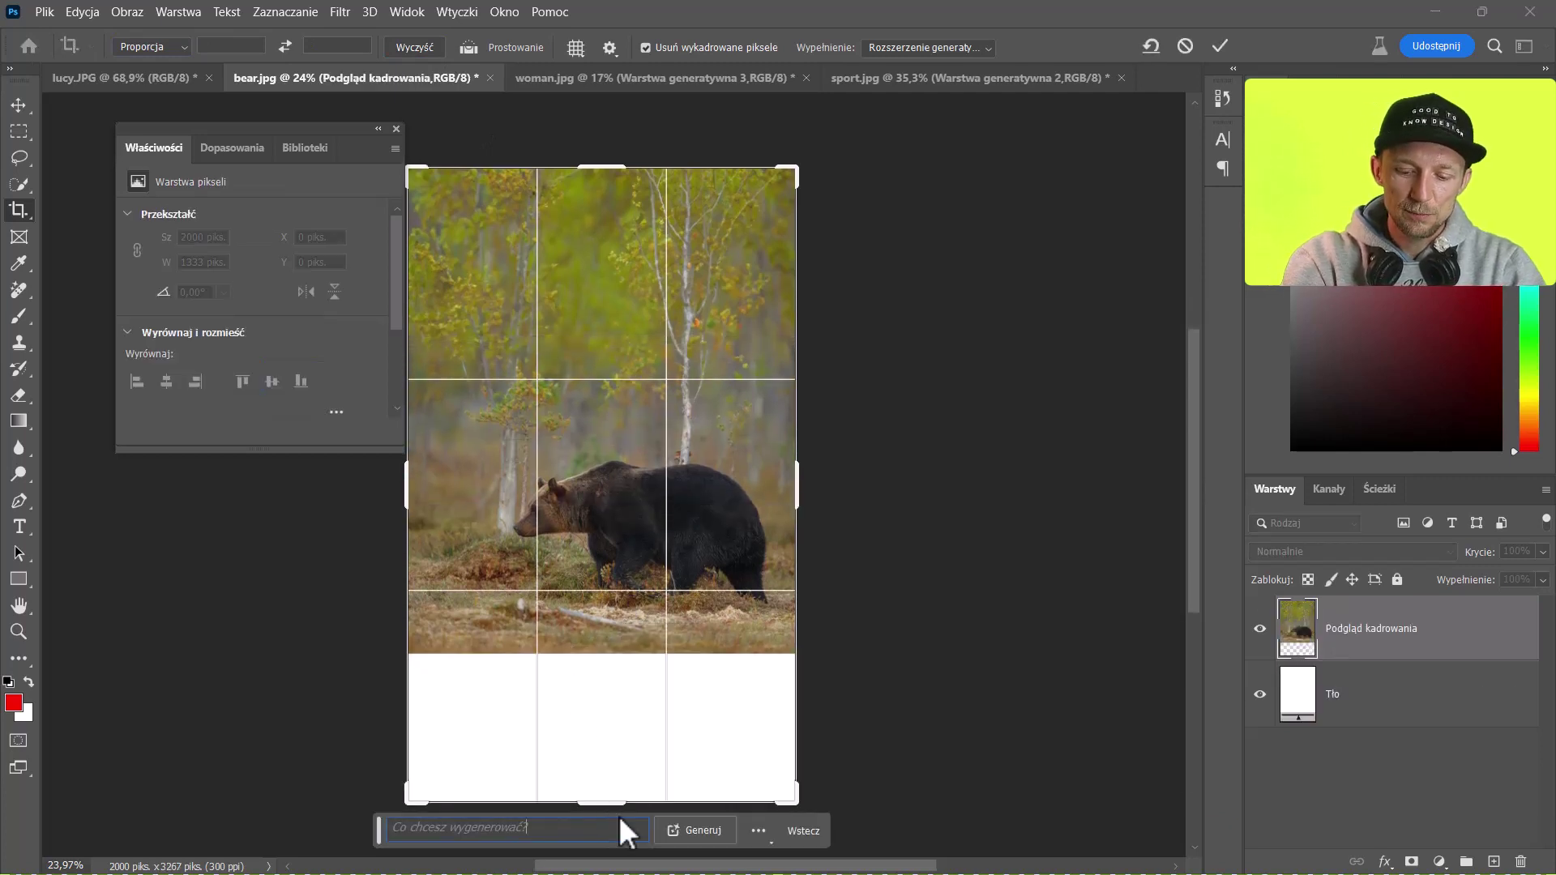
type("lake")
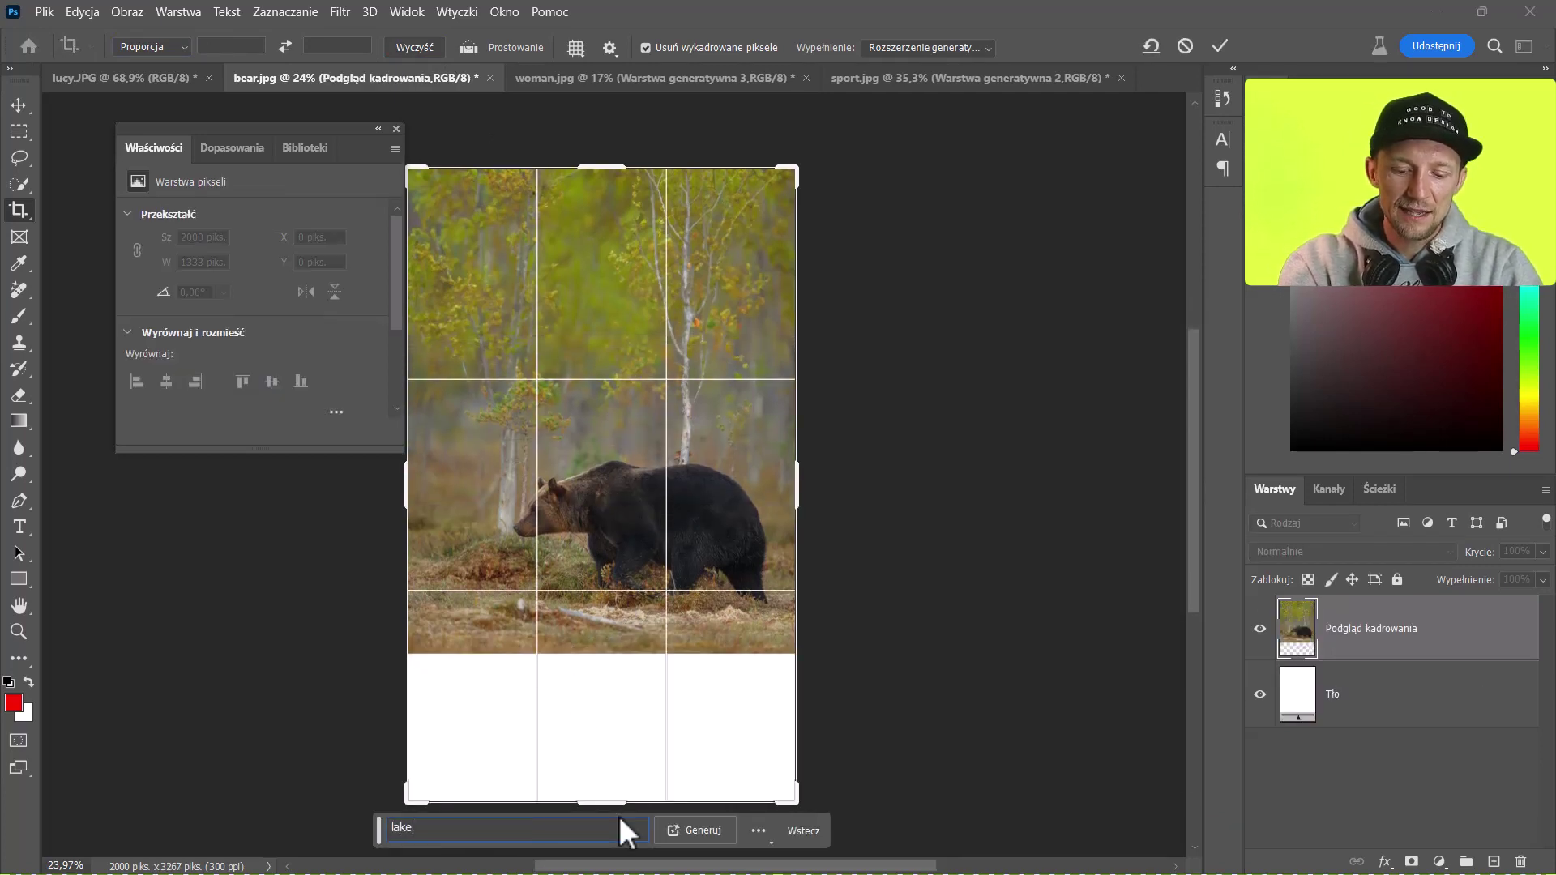
type(" and woo")
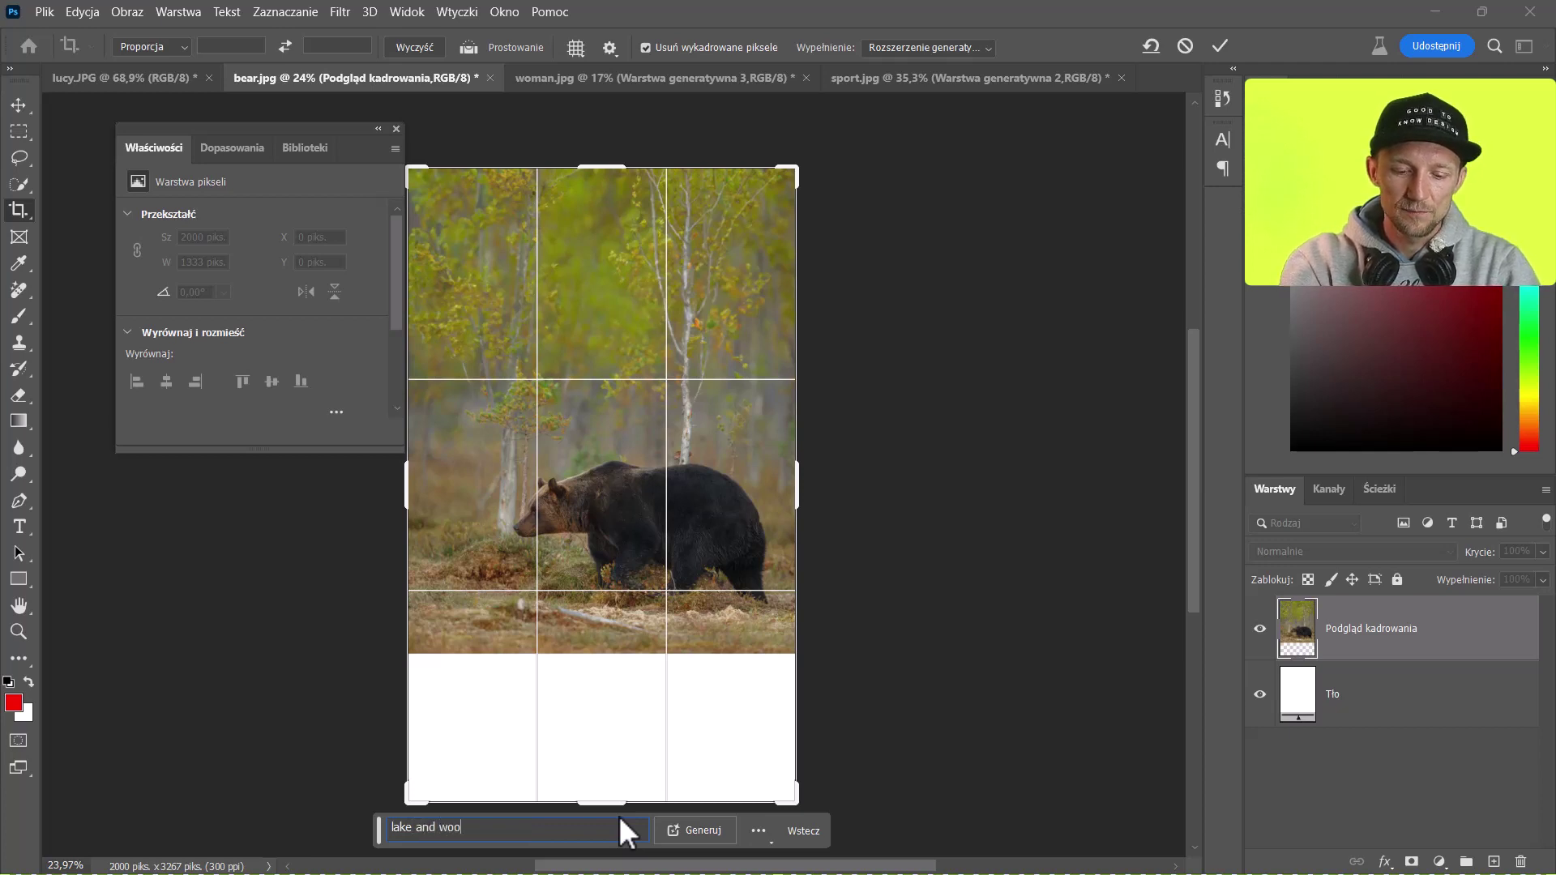
type("d")
key("Return")
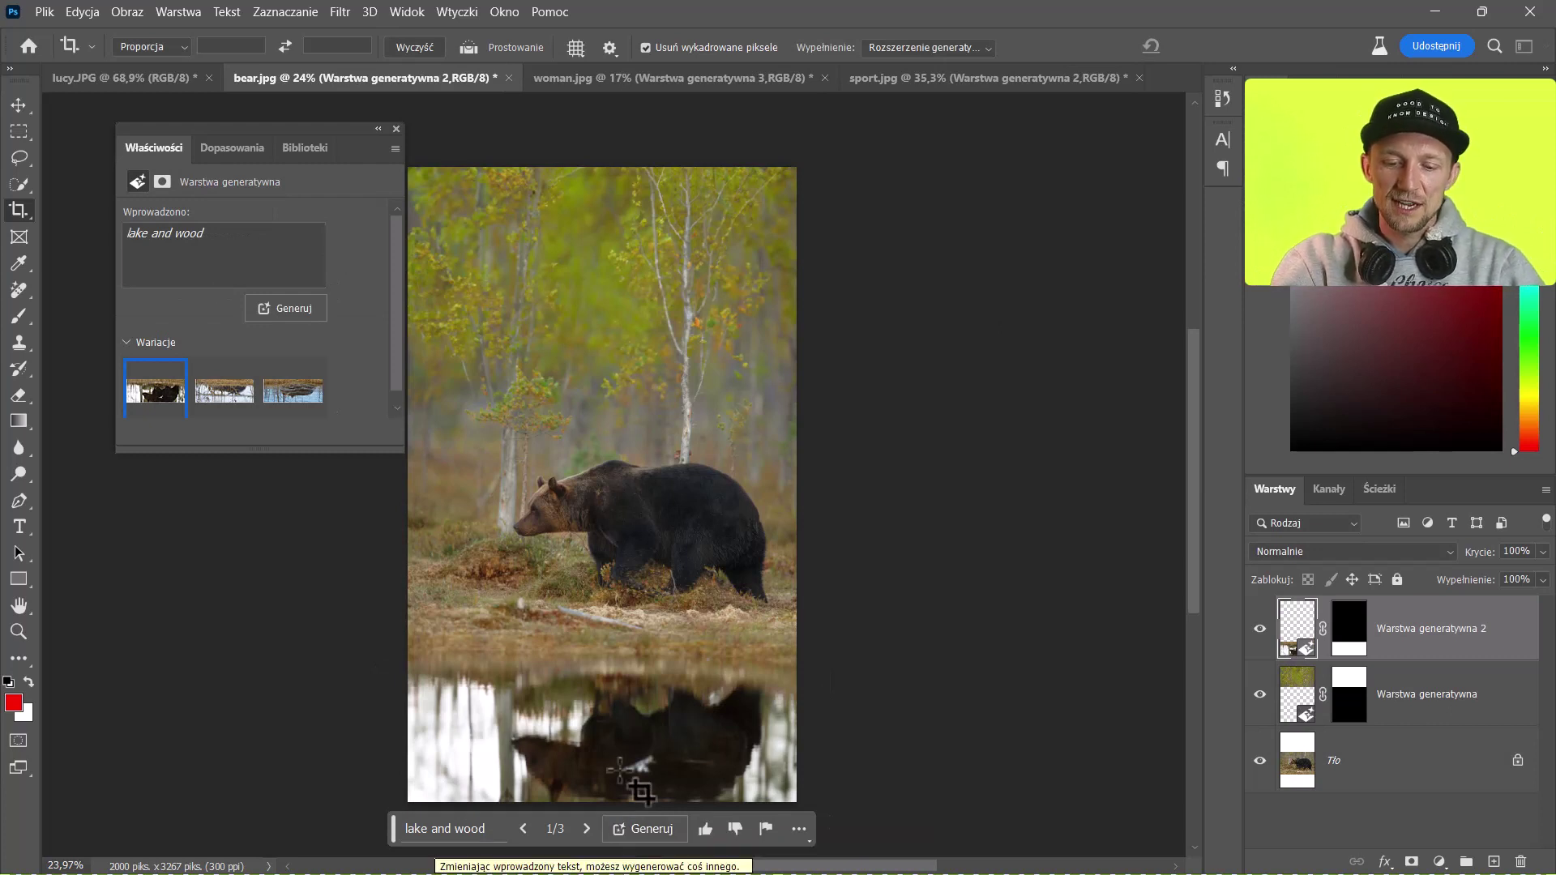
Step: Compare the three lake variations and keep the second one below the bear
left_click(218, 392)
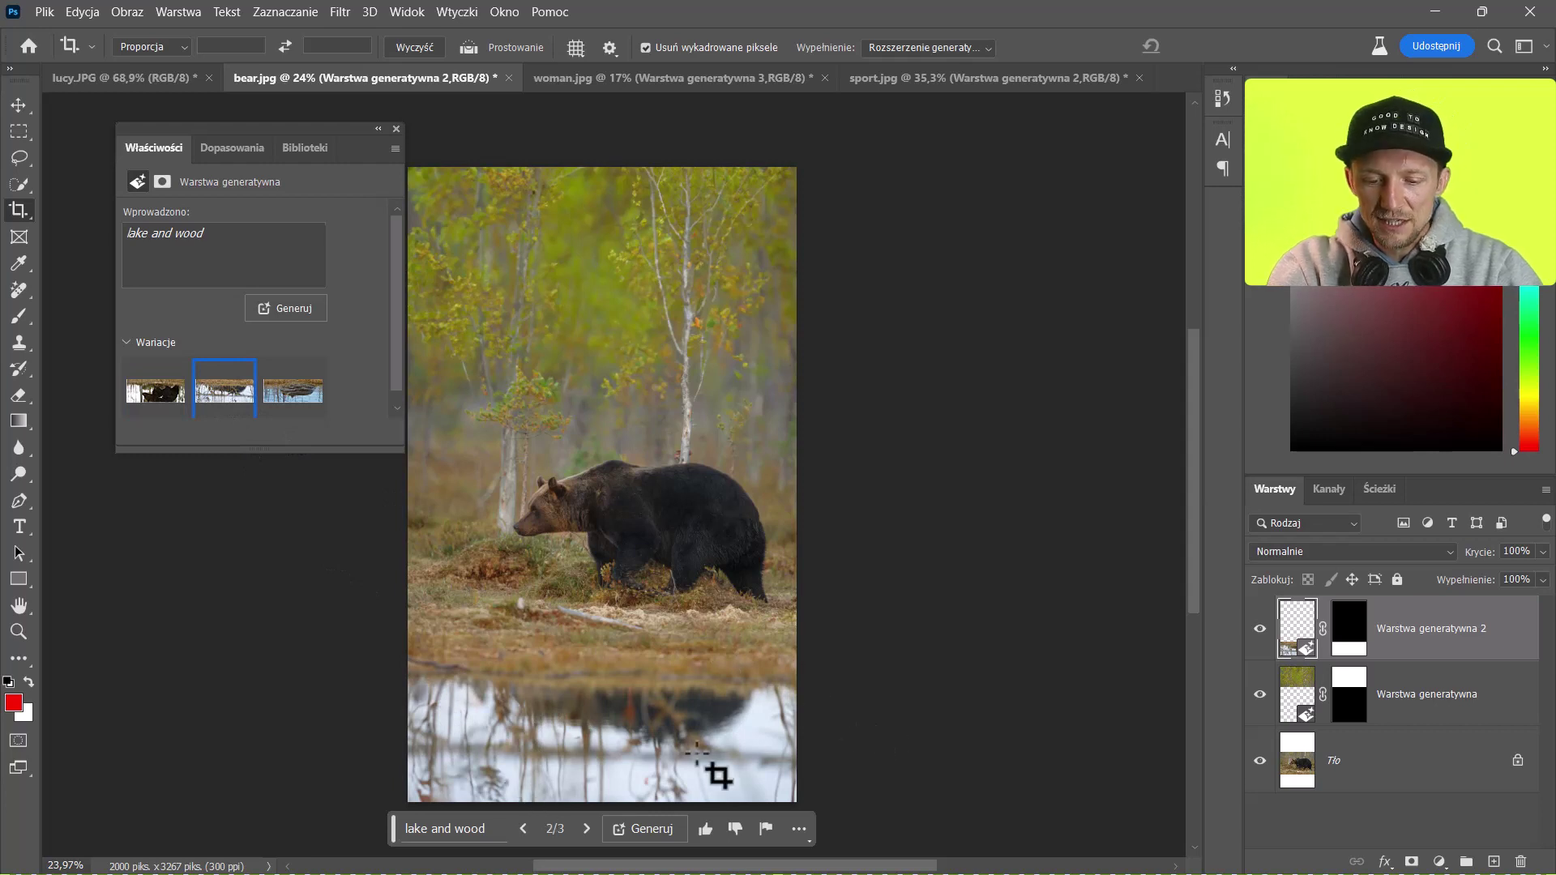
left_click(280, 391)
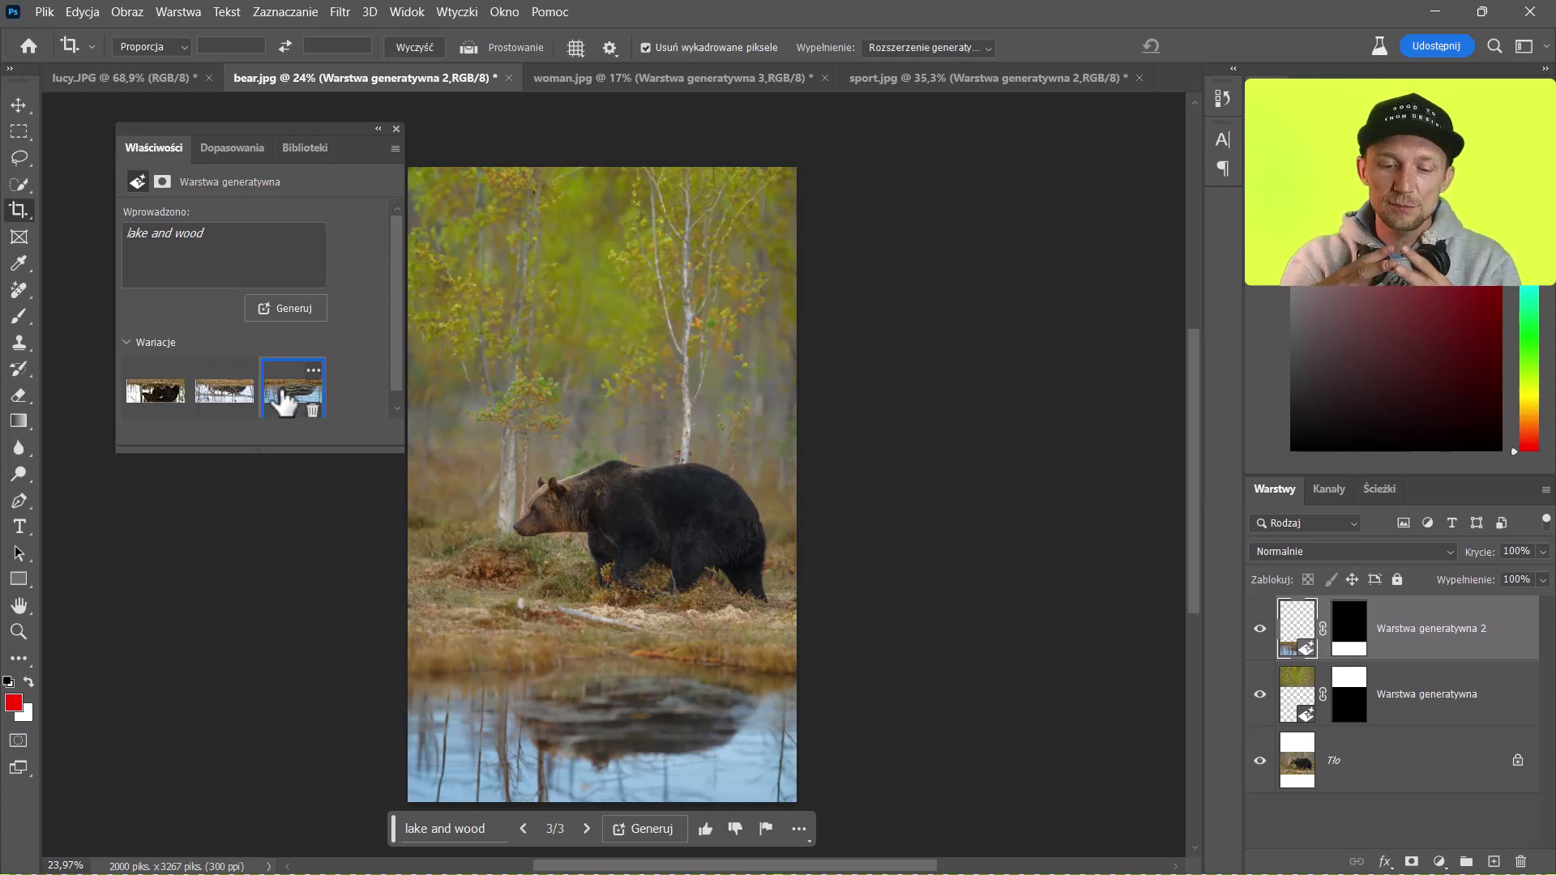
left_click(213, 395)
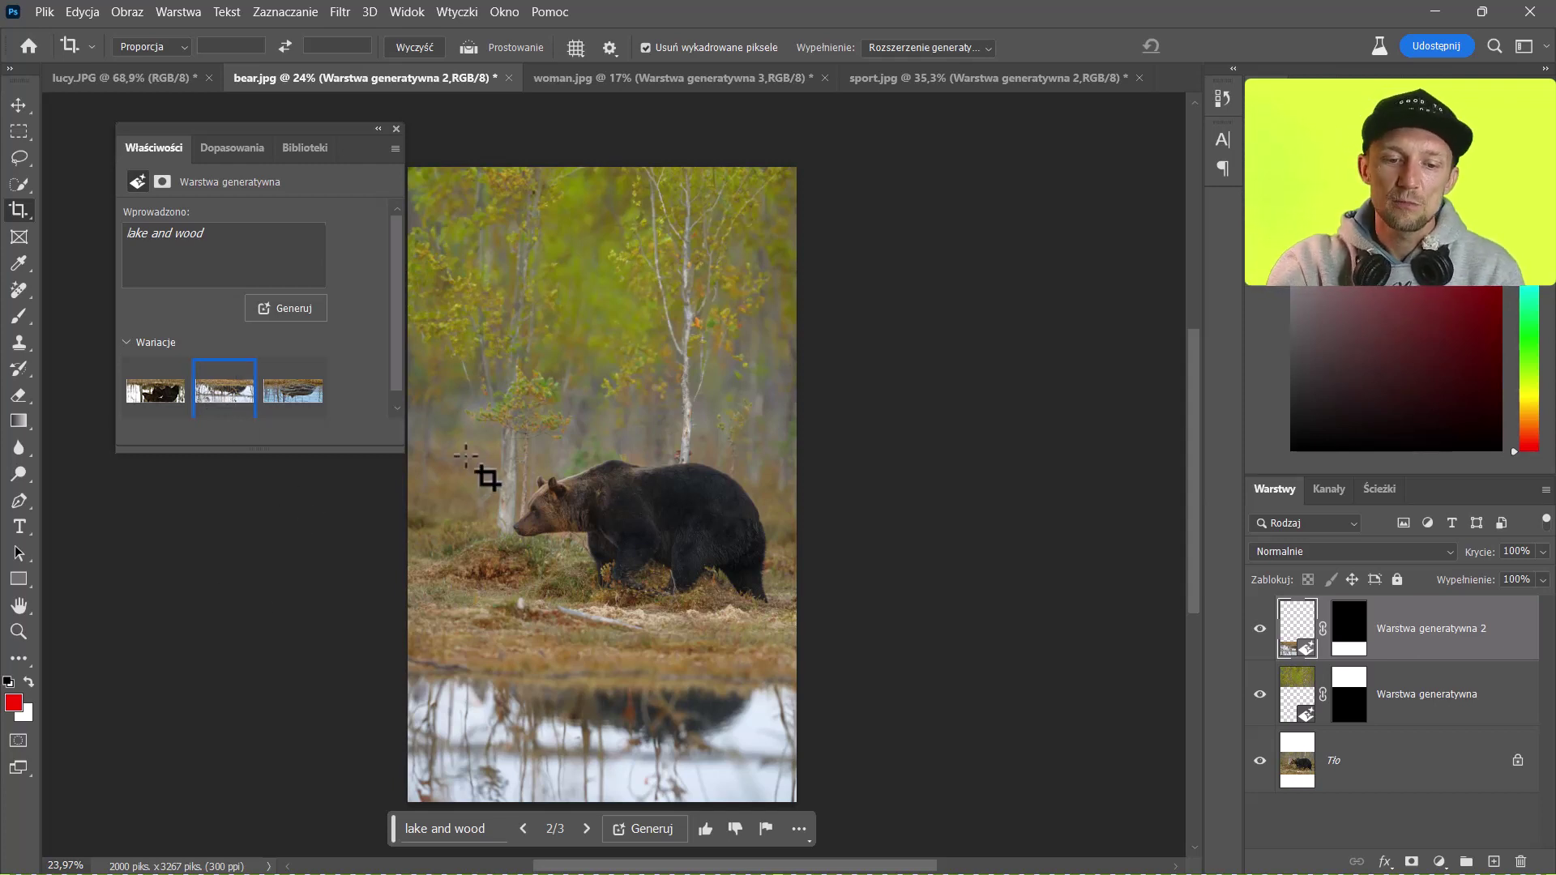
Step: Close the variations panel and switch to the lucy.JPG dog photo
left_click_drag(305, 143, 250, 229)
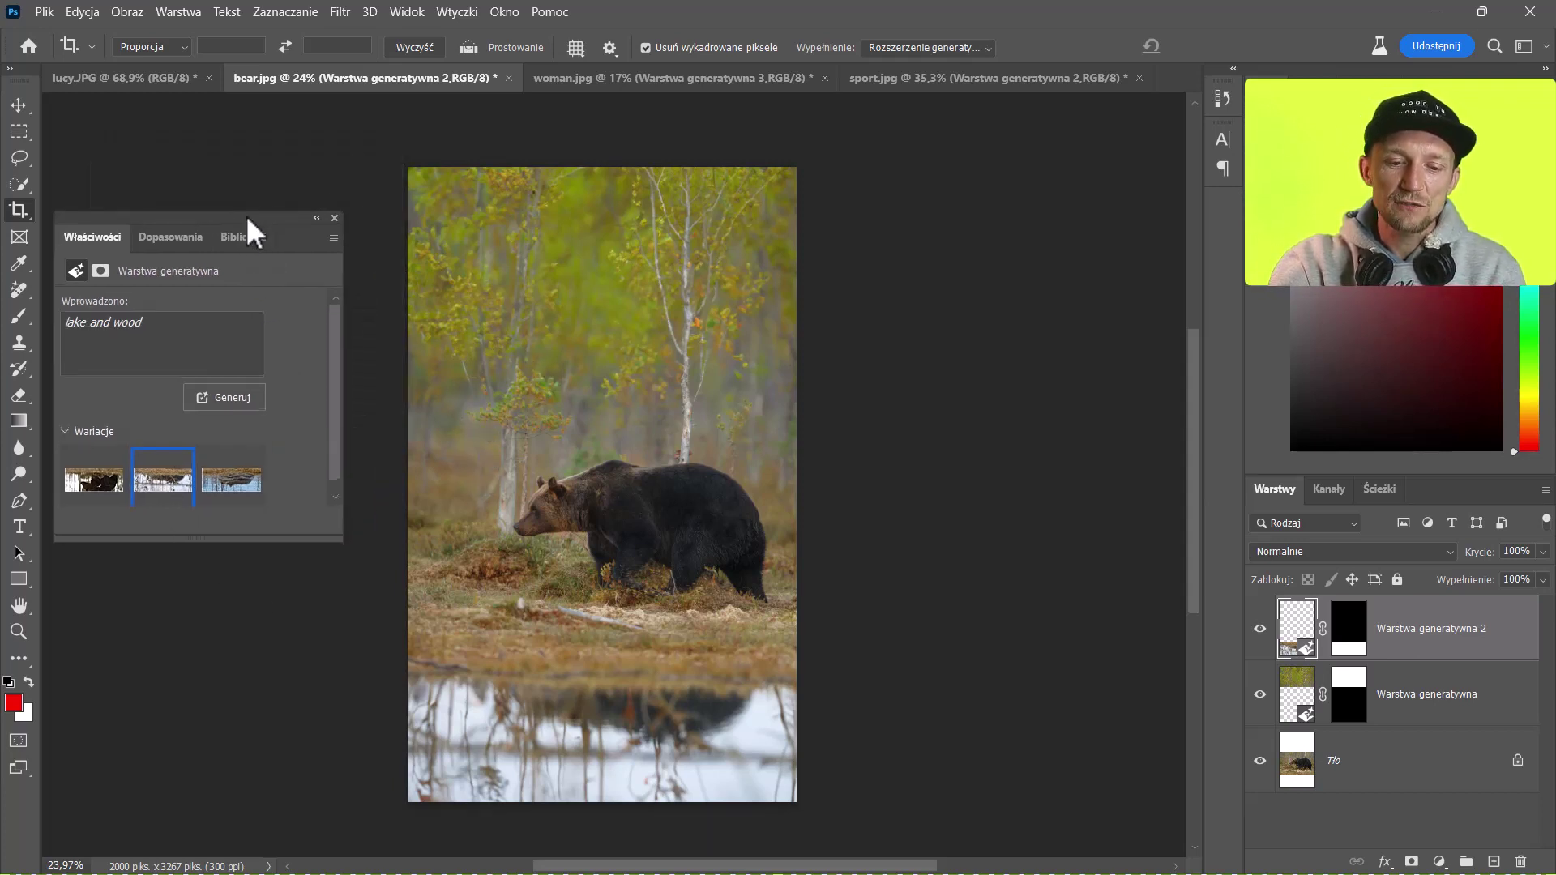
left_click(349, 220)
left_click(182, 77)
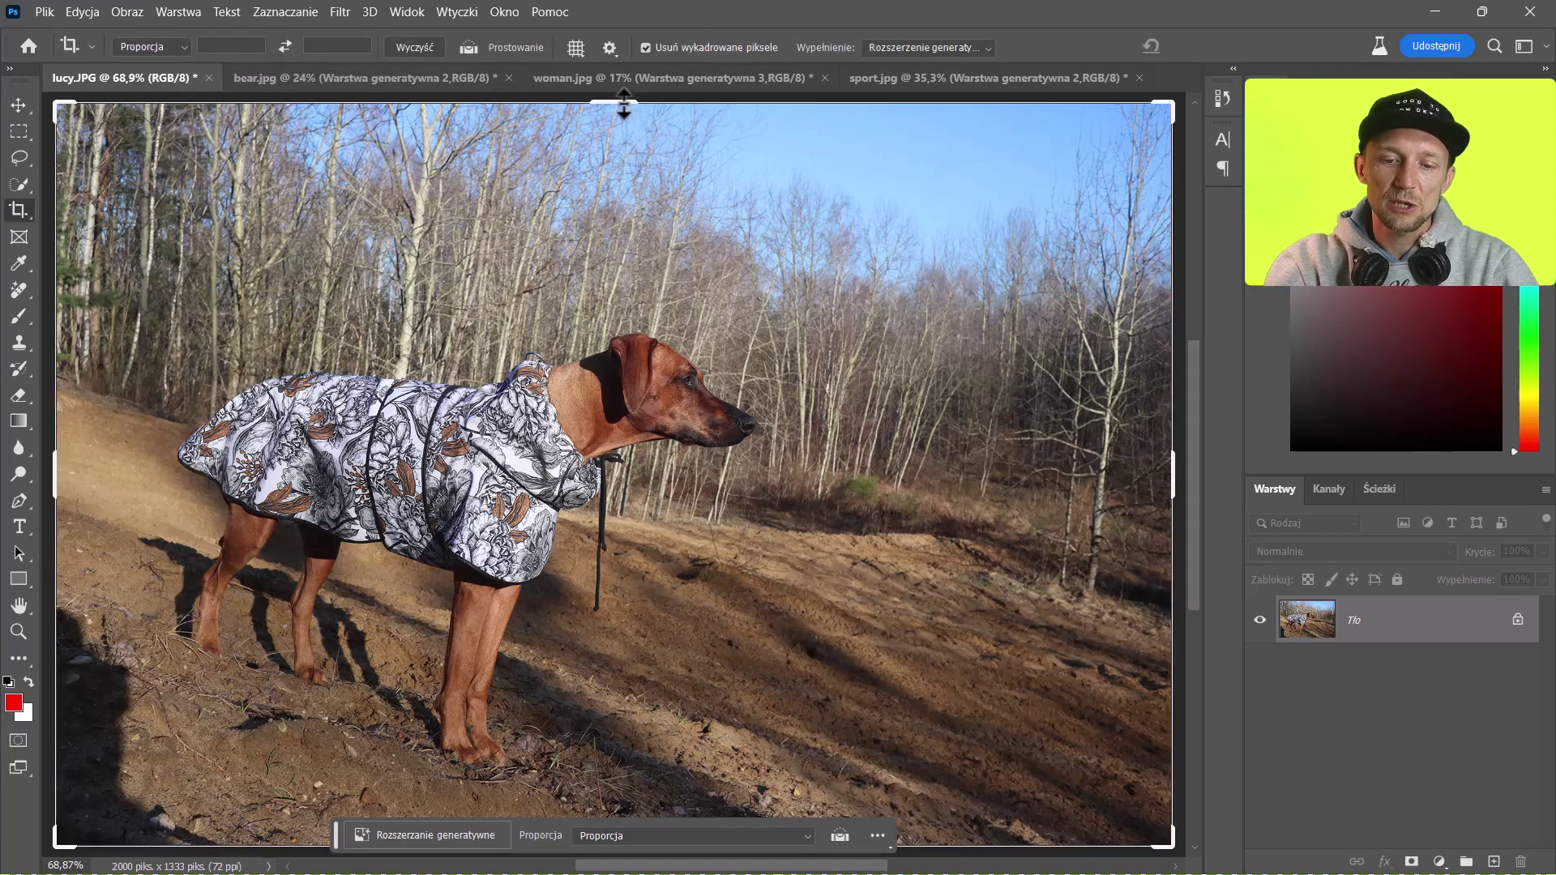
Step: Lower the crop's top edge and commit a wide 2000 × 929 crop of the dog photo
left_click_drag(616, 103, 601, 201)
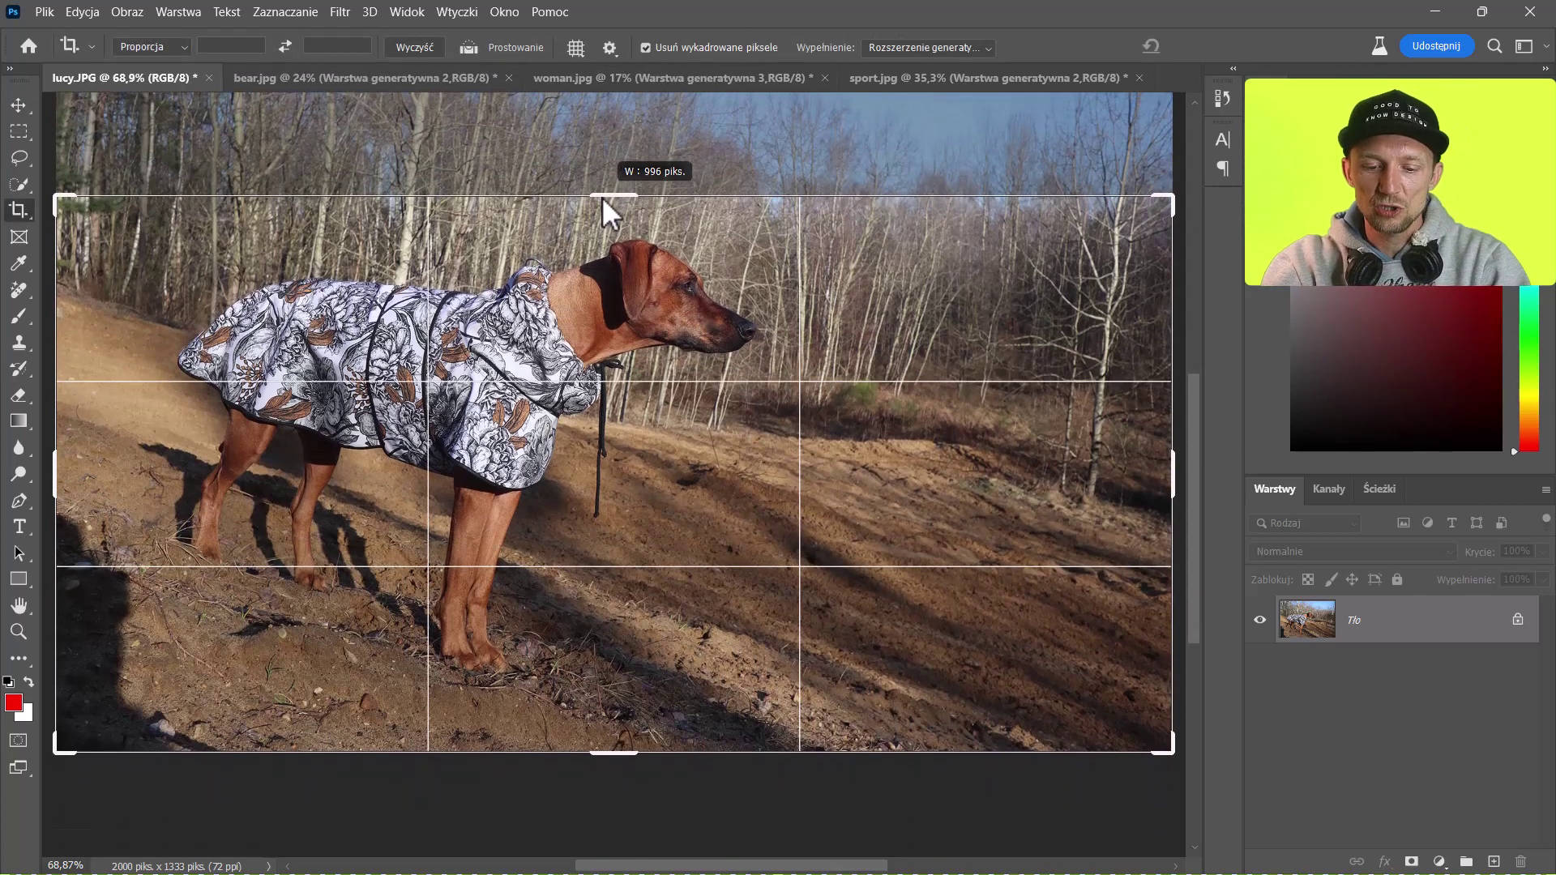
key("Return")
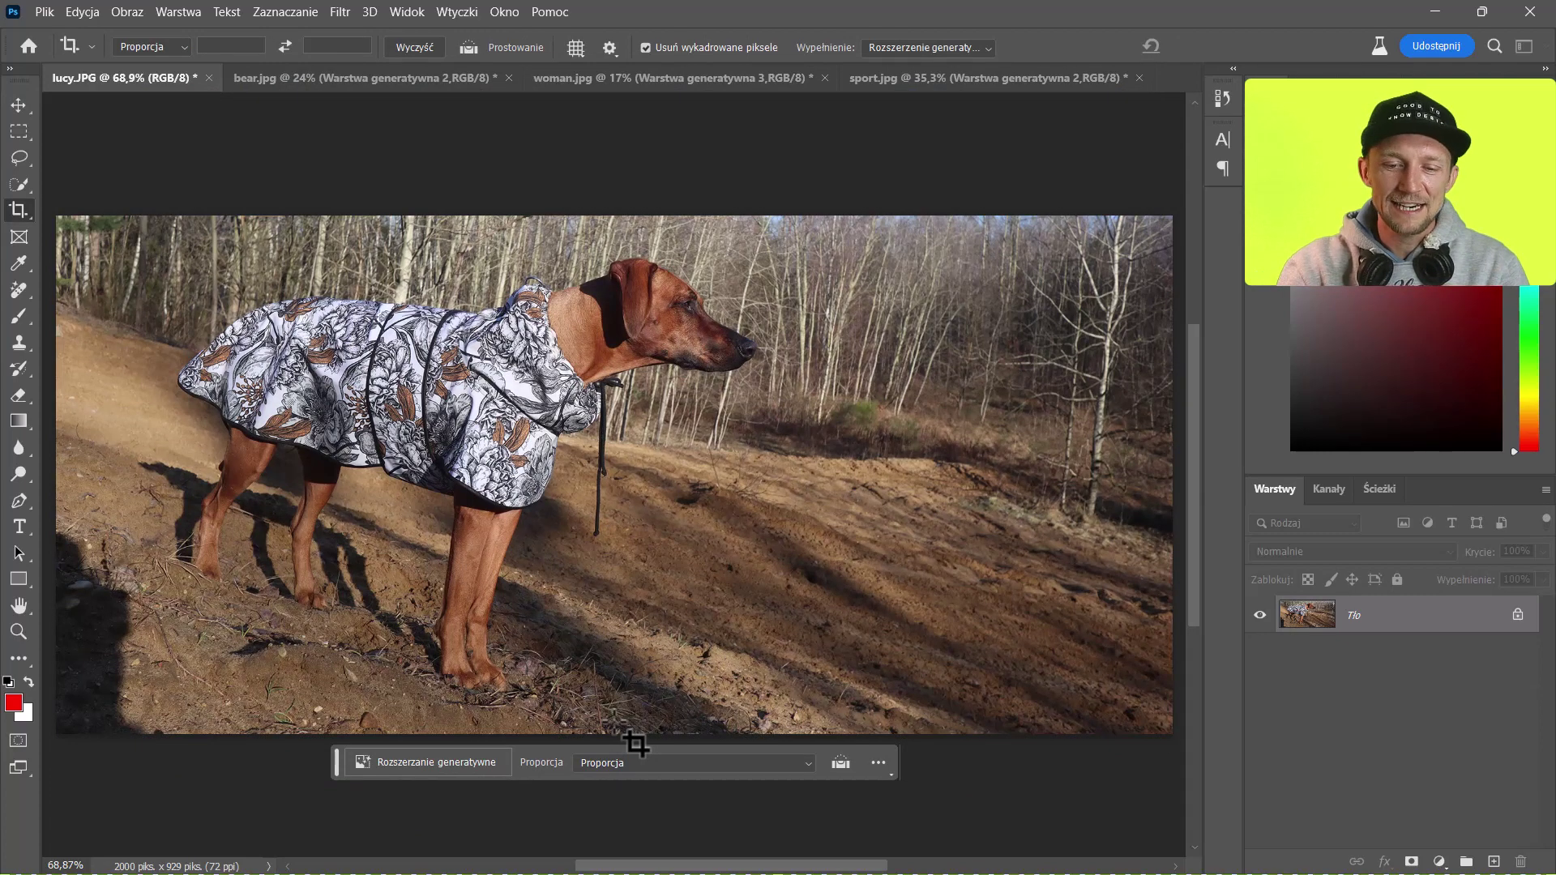
scroll(640, 486, "down", 2)
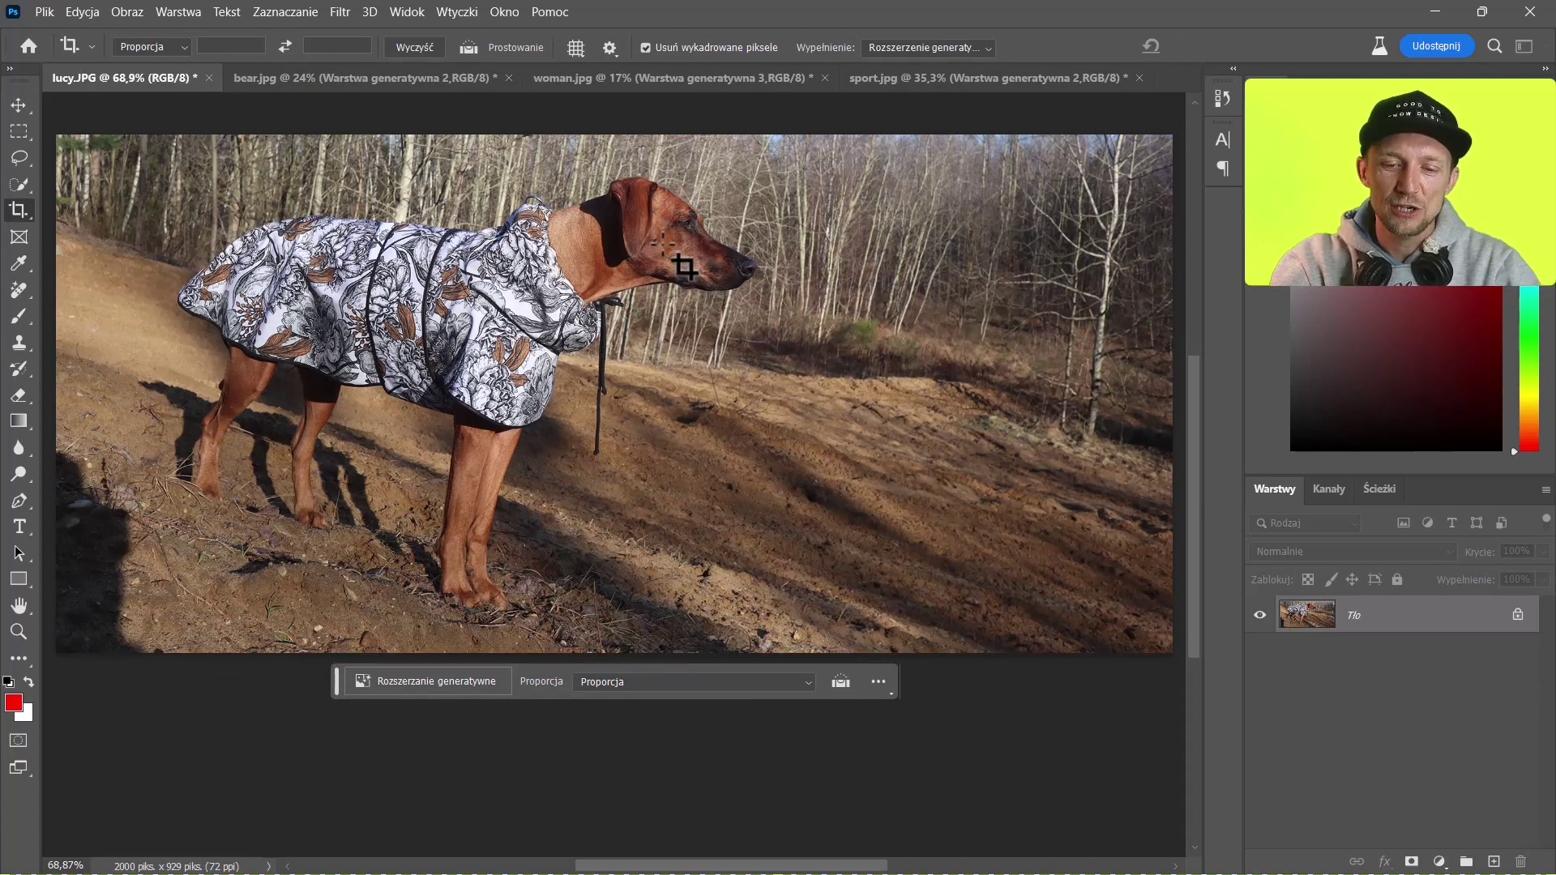
scroll(644, 364, "up", 2)
scroll(648, 294, "up", 2)
key("v")
scroll(644, 287, "down", 2)
scroll(628, 275, "down", 2)
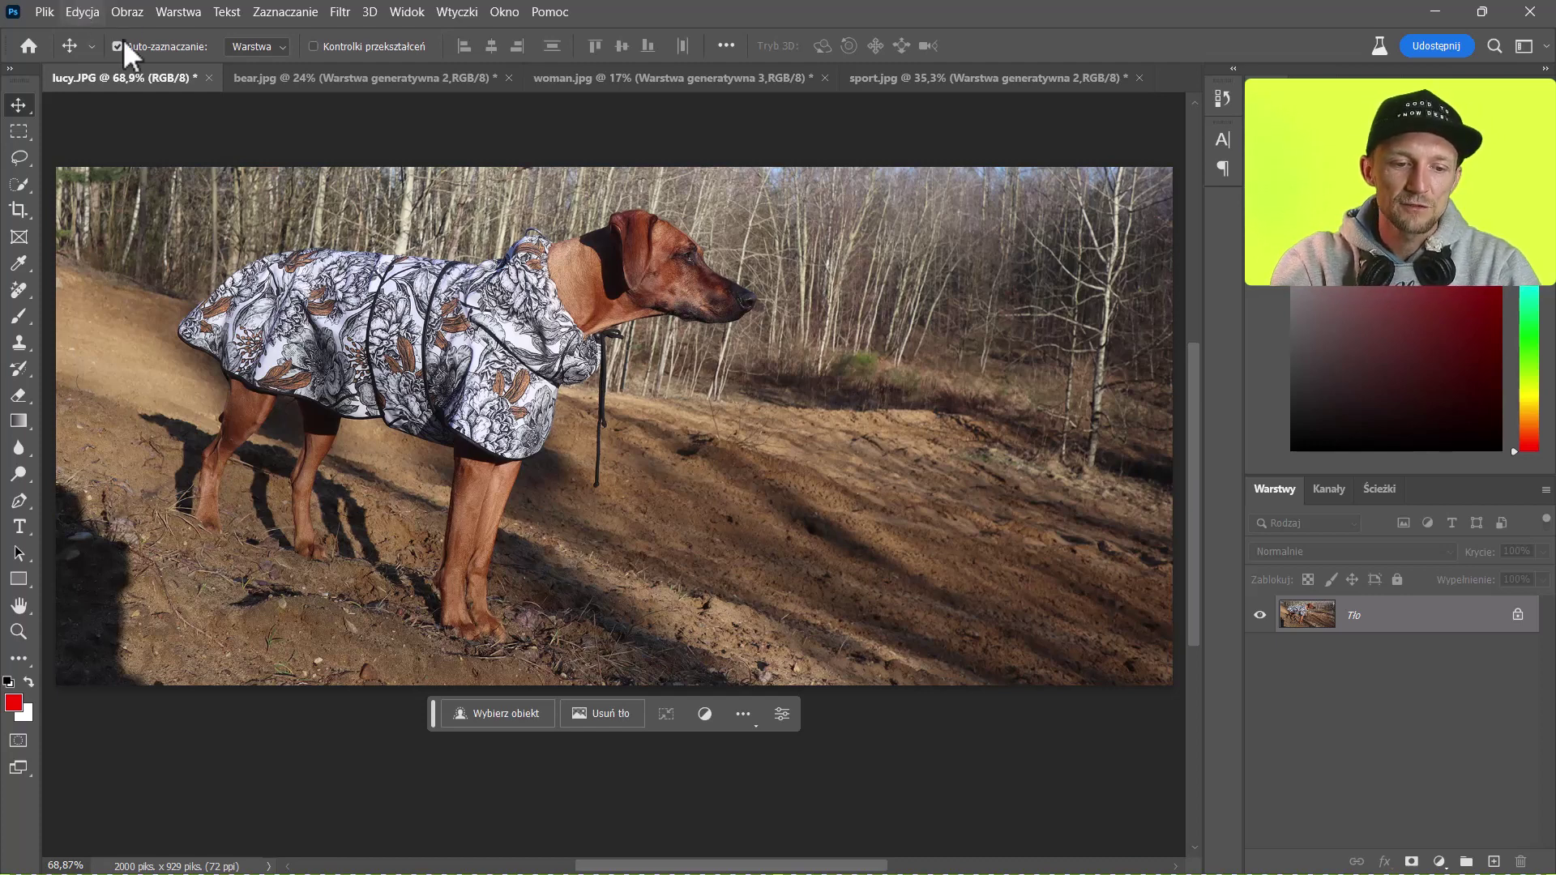
Step: Drag the crop frame far above the dog photo and prompt Generative Expand for 'mountains'
left_click(16, 210)
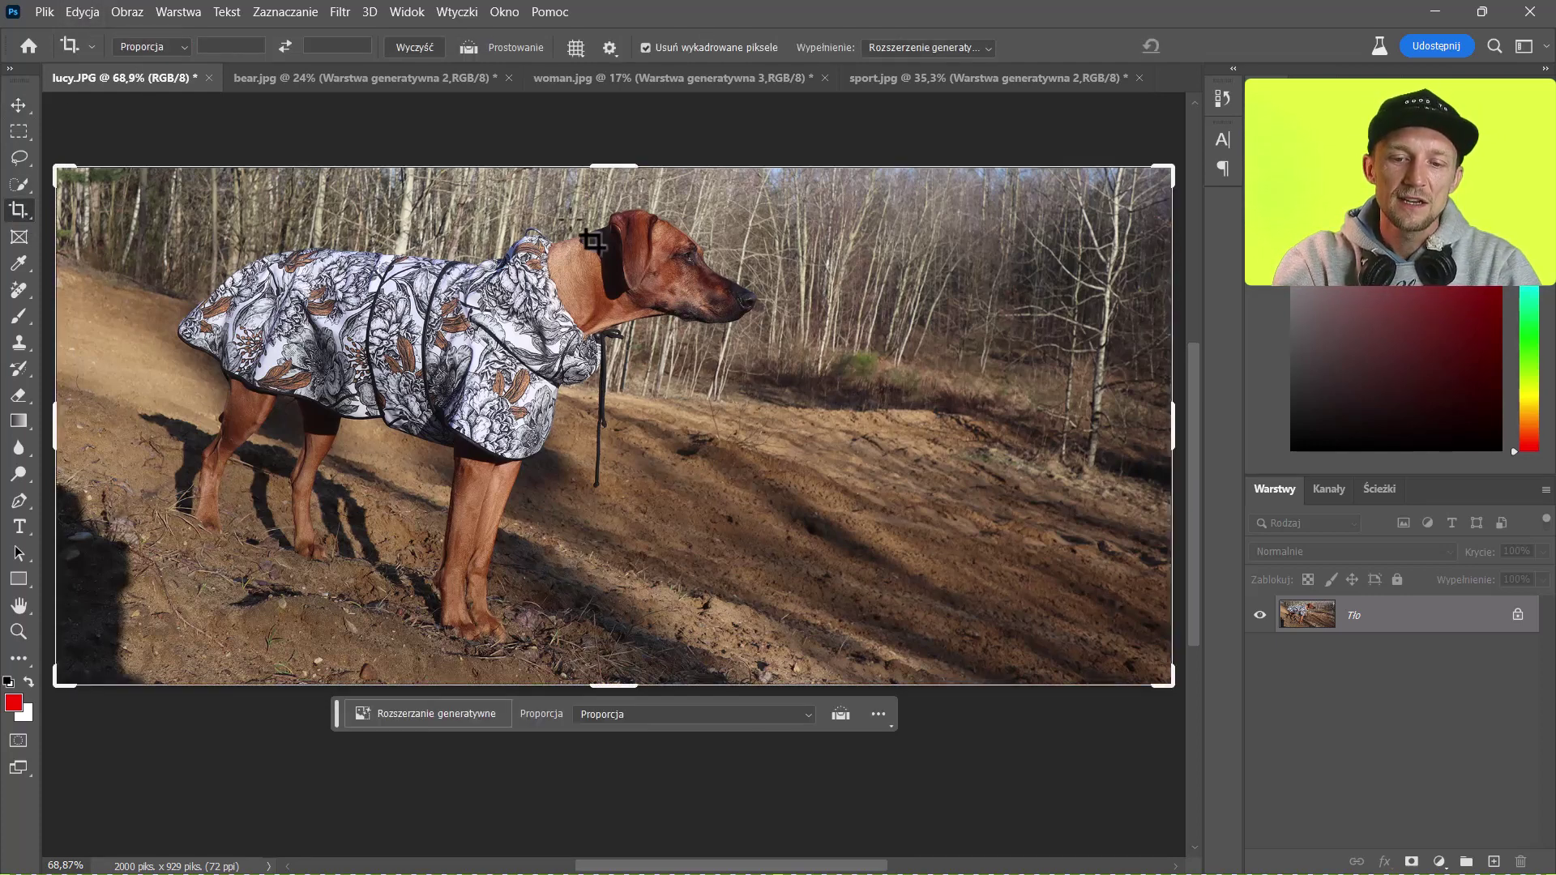
left_click_drag(604, 168, 624, 110)
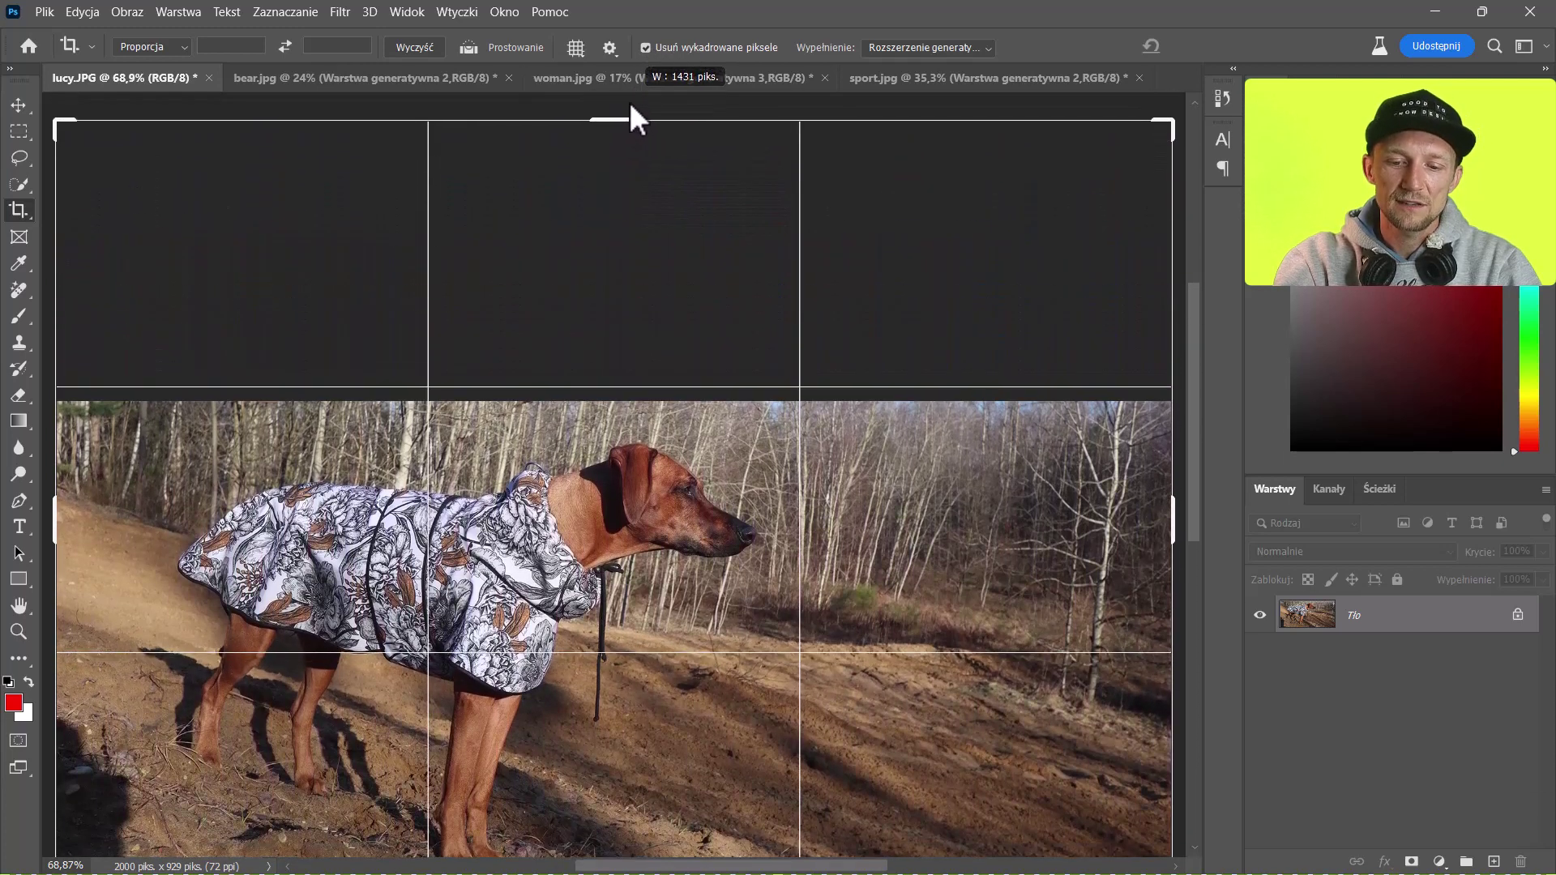
left_click_drag(626, 114, 629, 113)
left_click(560, 835)
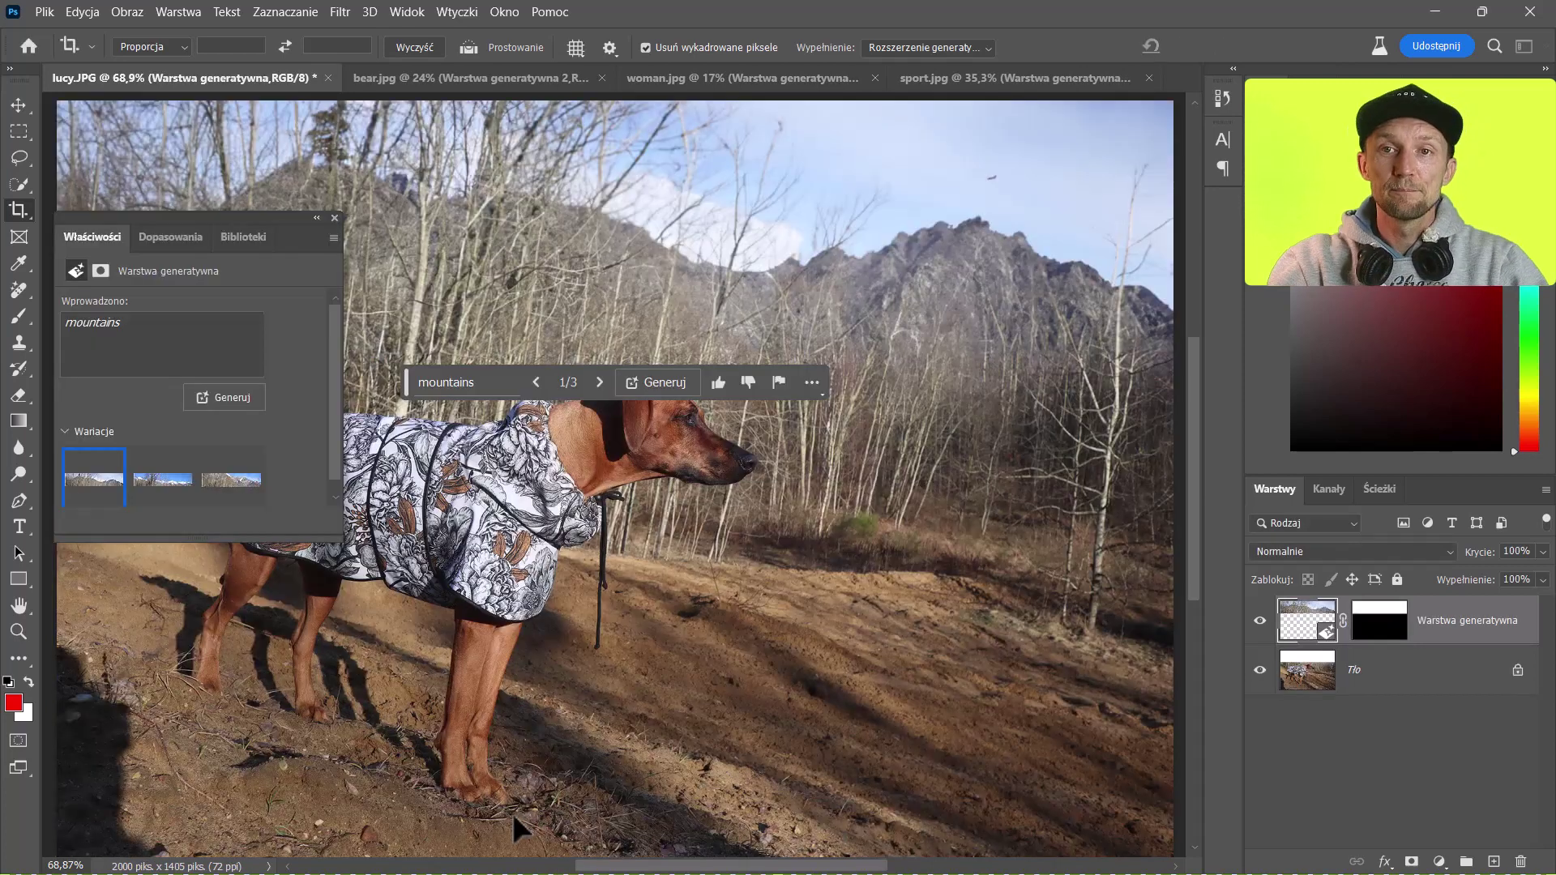
Step: Zoom out, pick the rocky third mountain variation, and toggle its layer to compare against the original
scroll(512, 813, "down", 5)
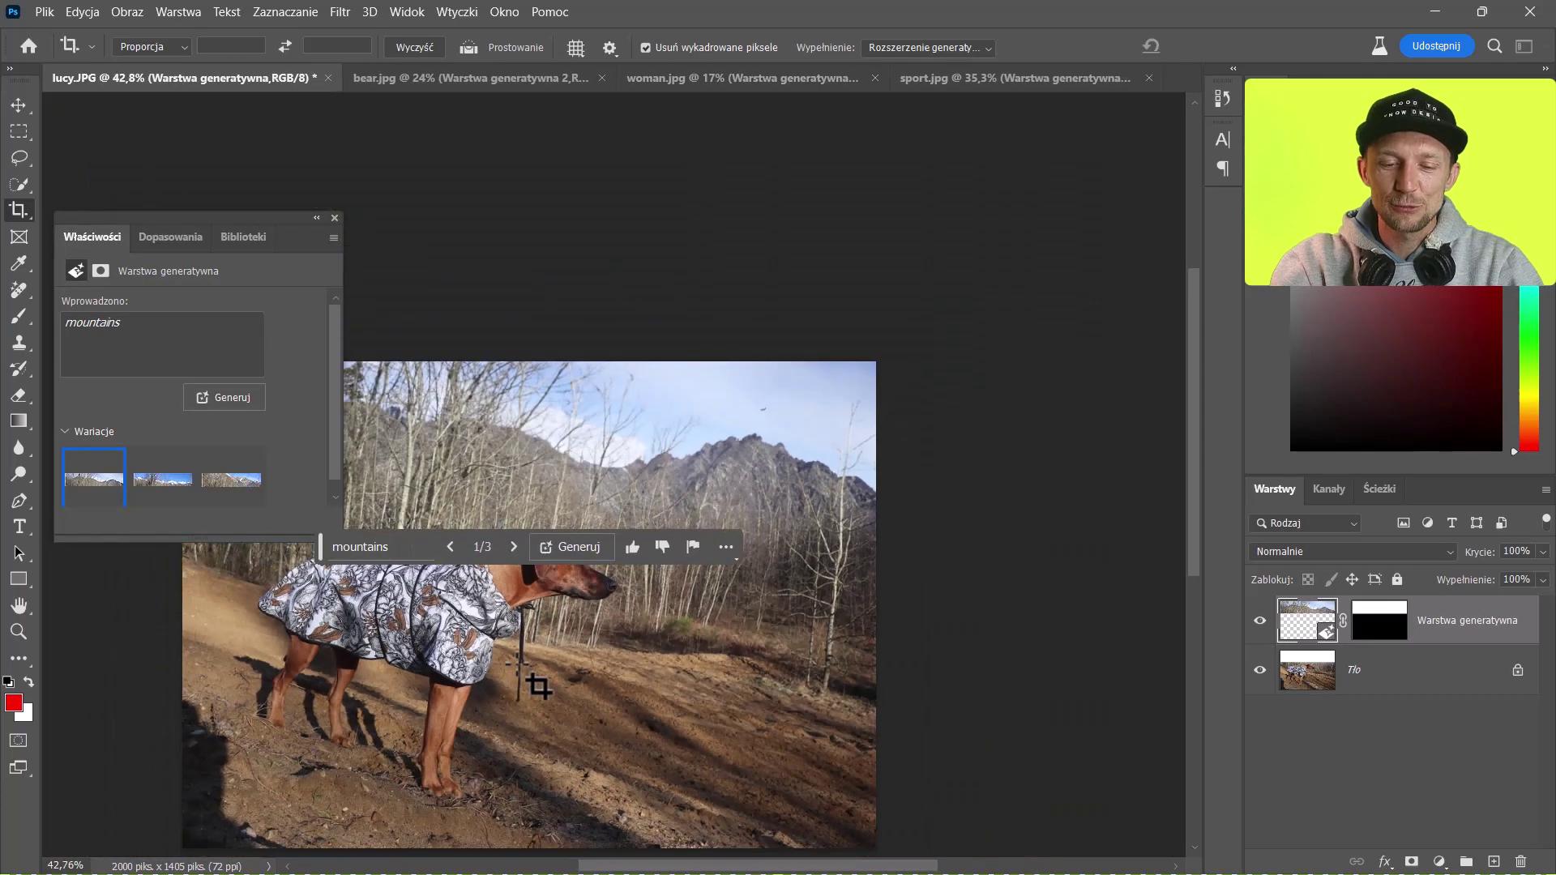
left_click_drag(802, 547, 867, 452)
left_click_drag(792, 361, 868, 445)
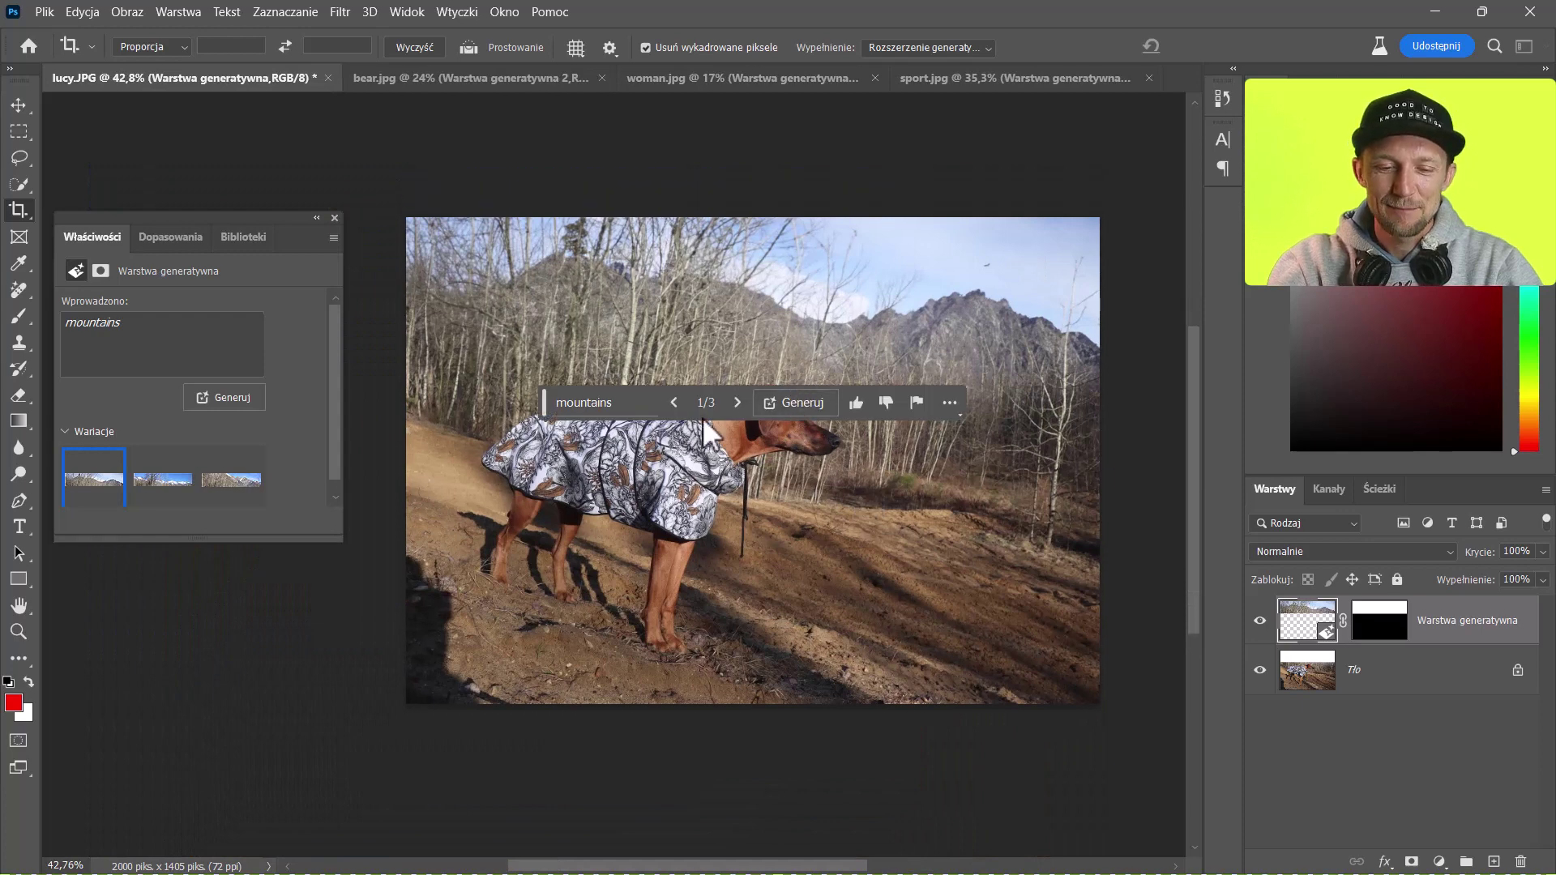
left_click(735, 402)
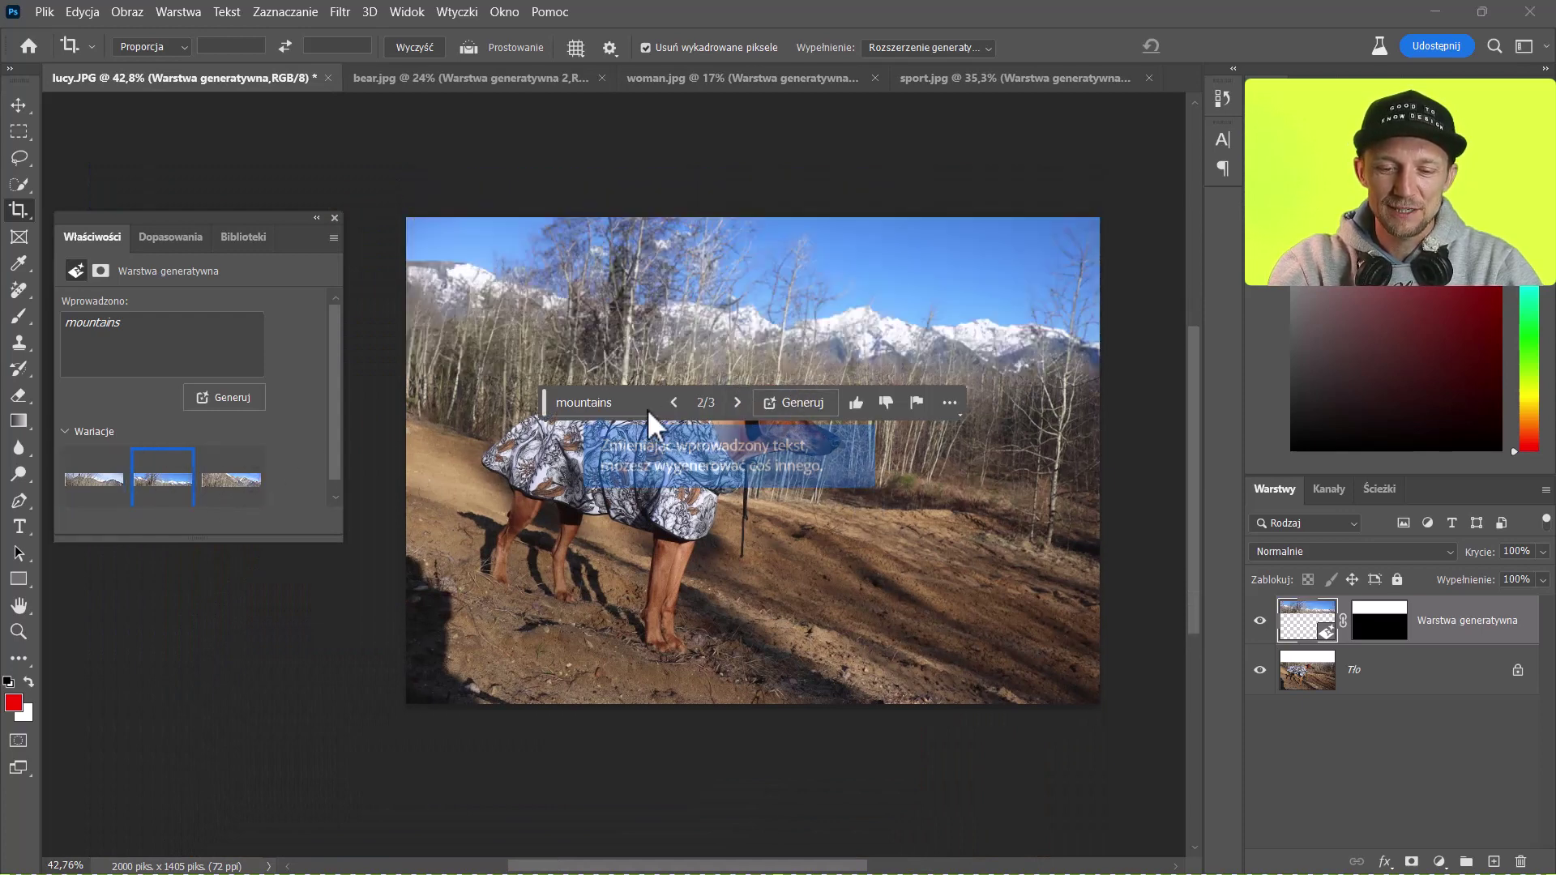
left_click_drag(546, 402, 640, 768)
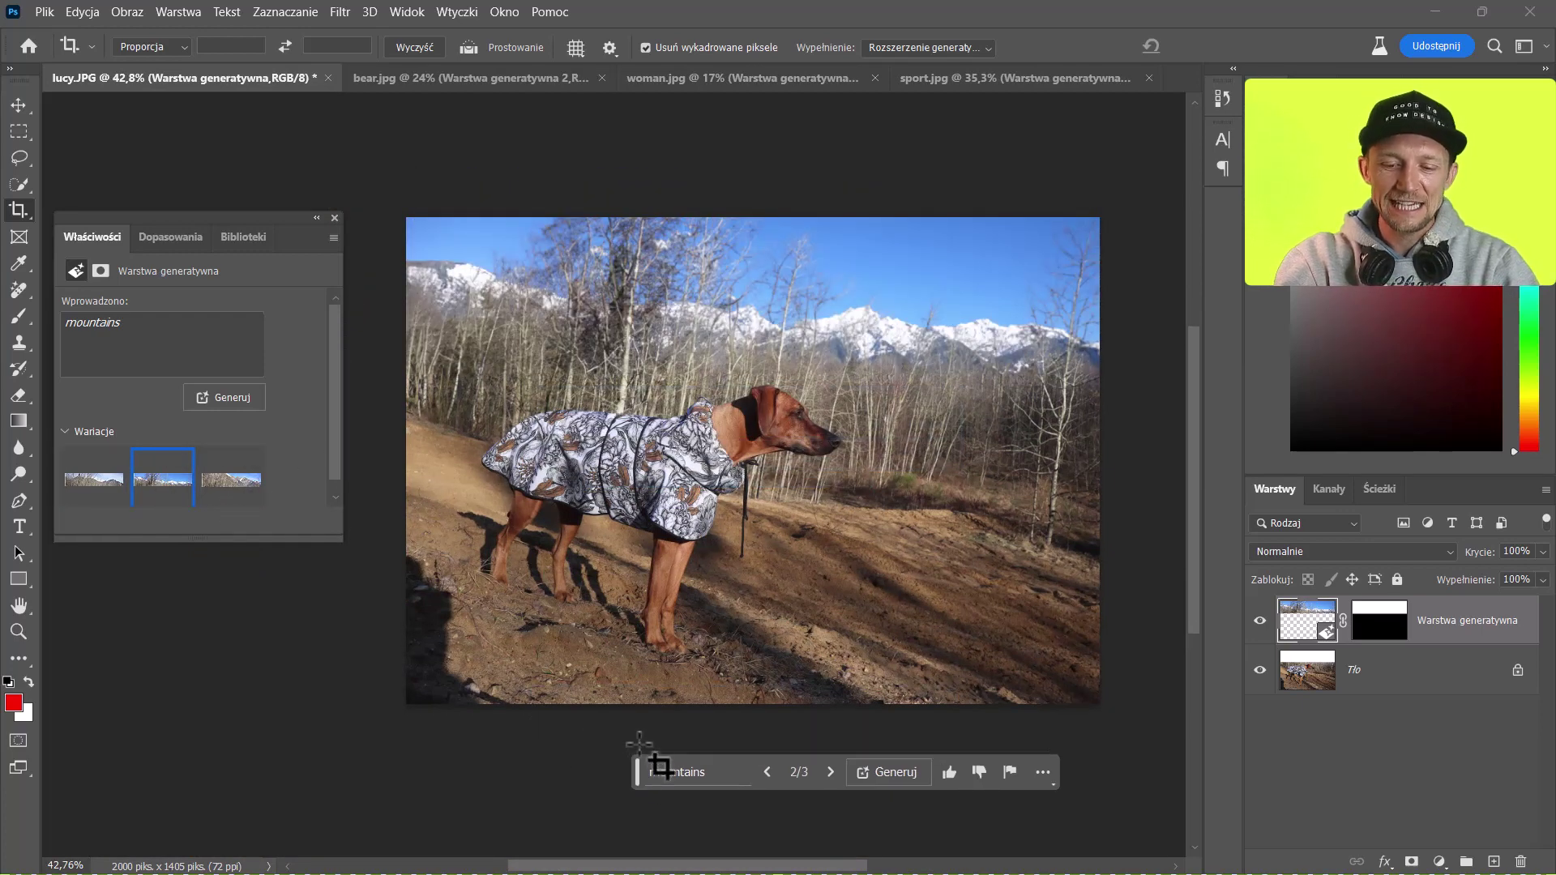
left_click(824, 770)
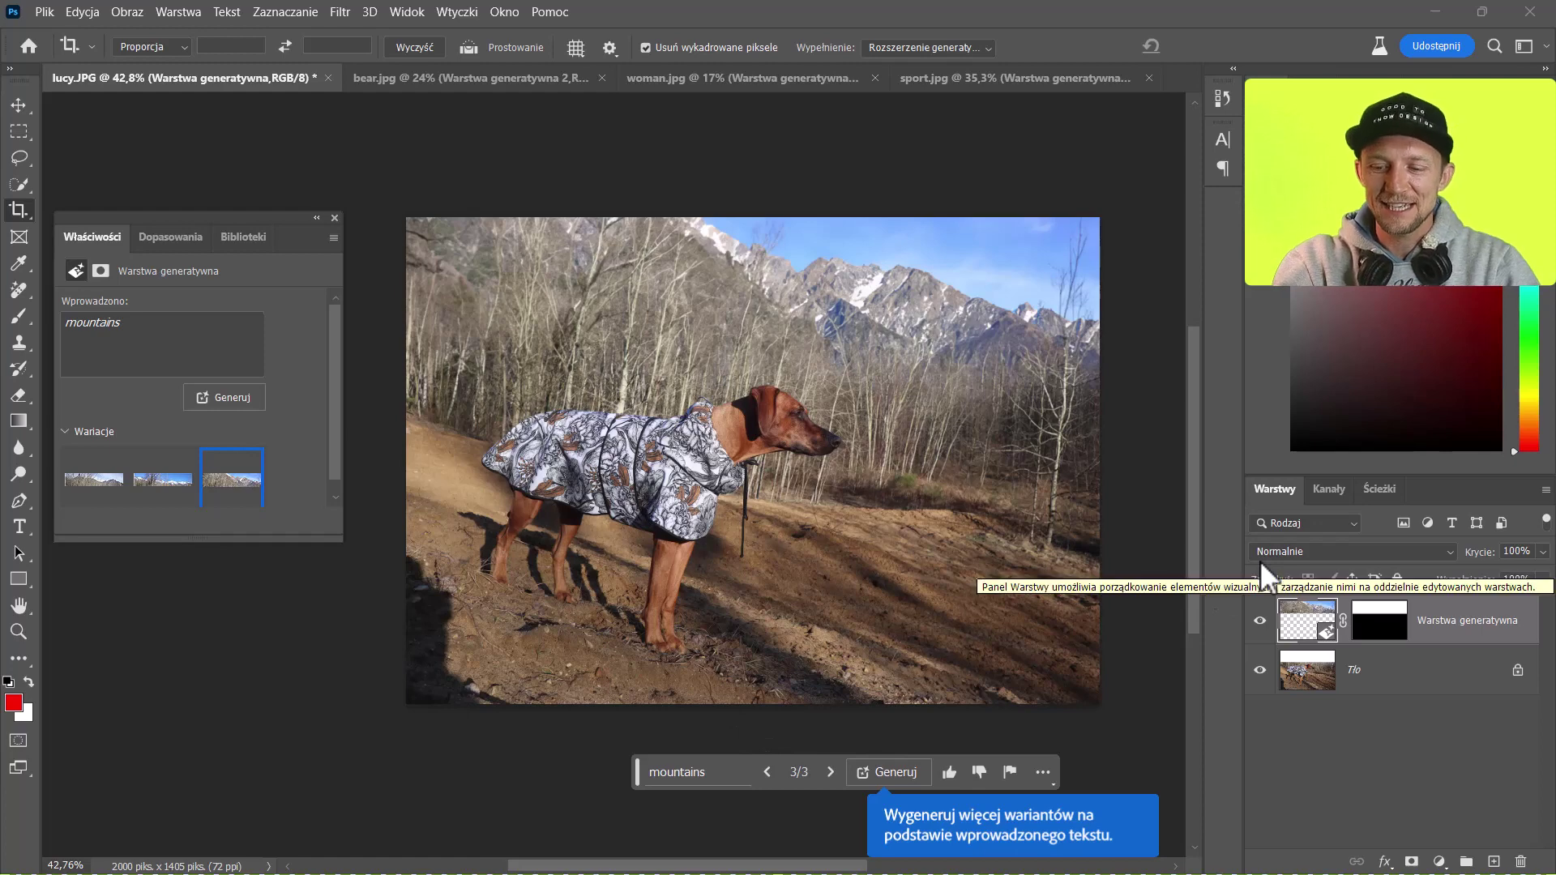
left_click(1260, 621)
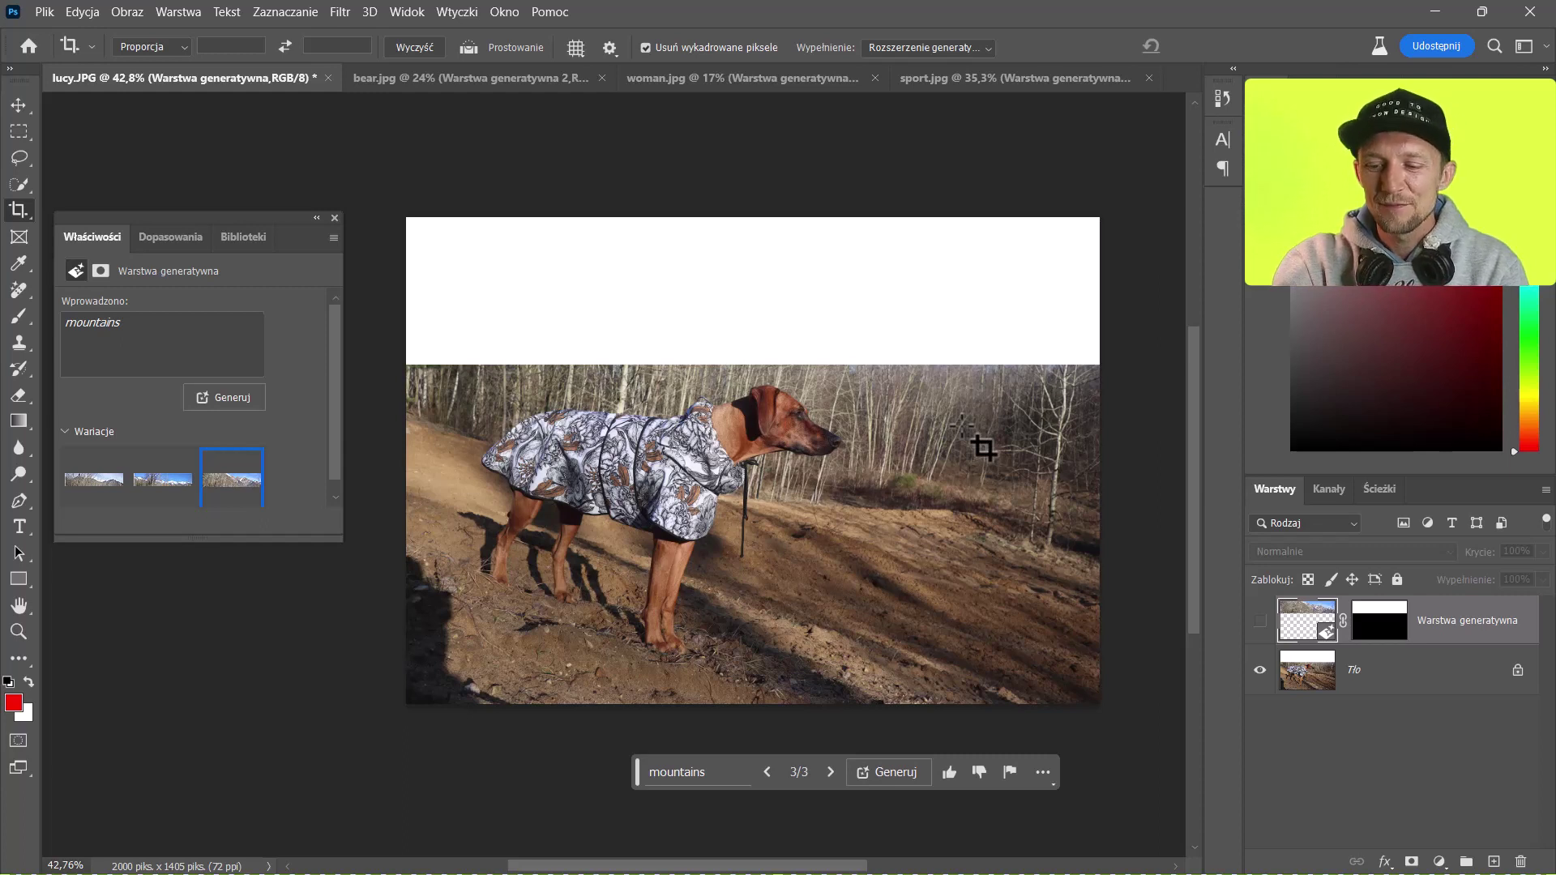
left_click(1259, 621)
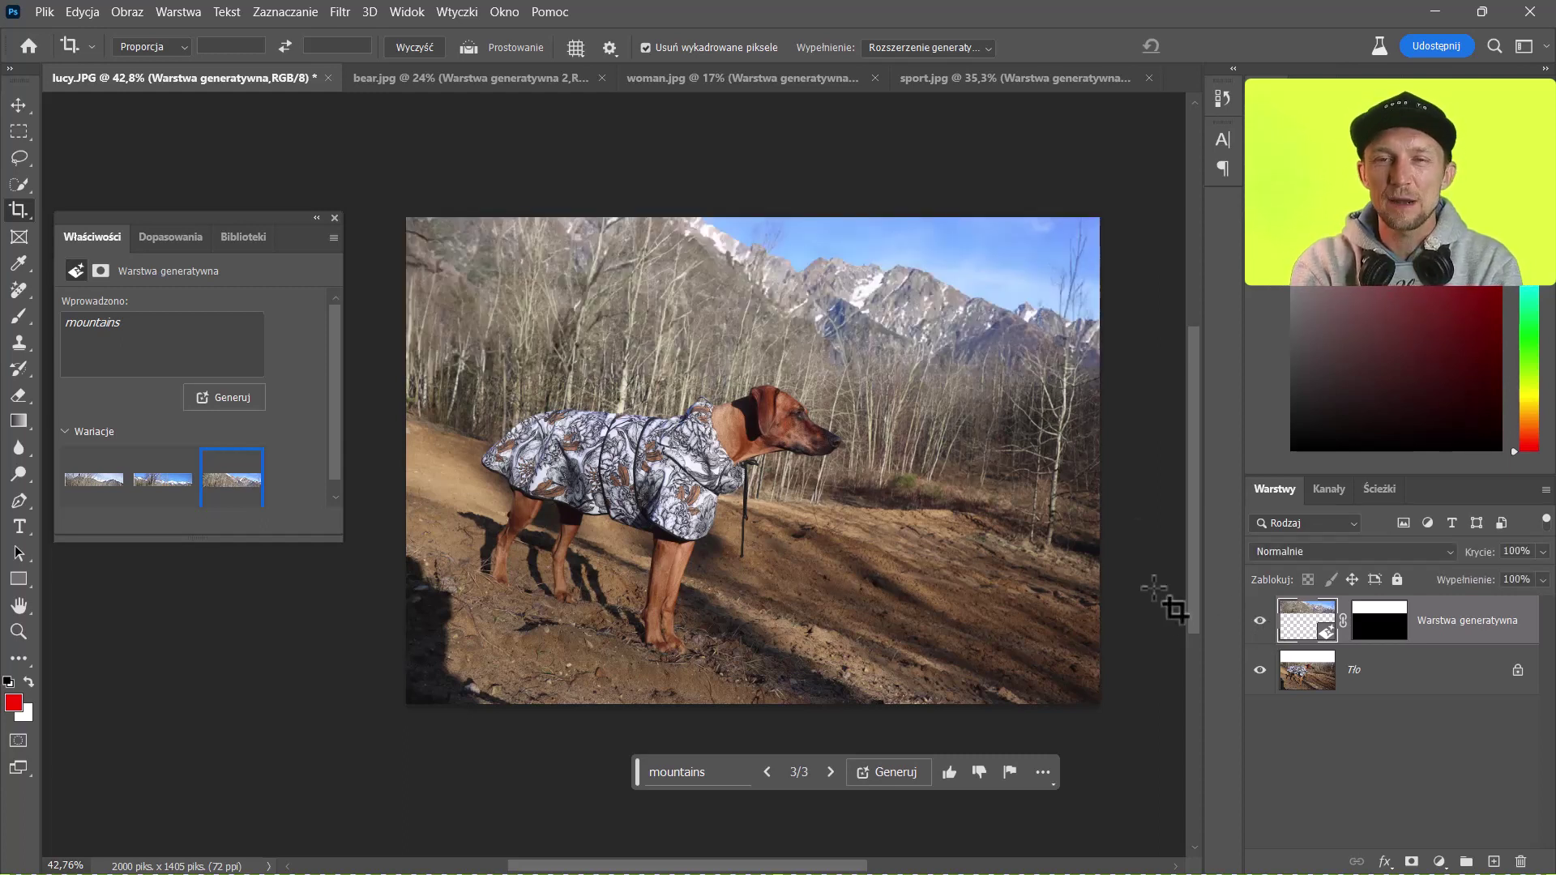
Step: Reframe the dog photo as a 4:5 (8:10) portrait beyond its edges and generate fill without a prompt
key("v")
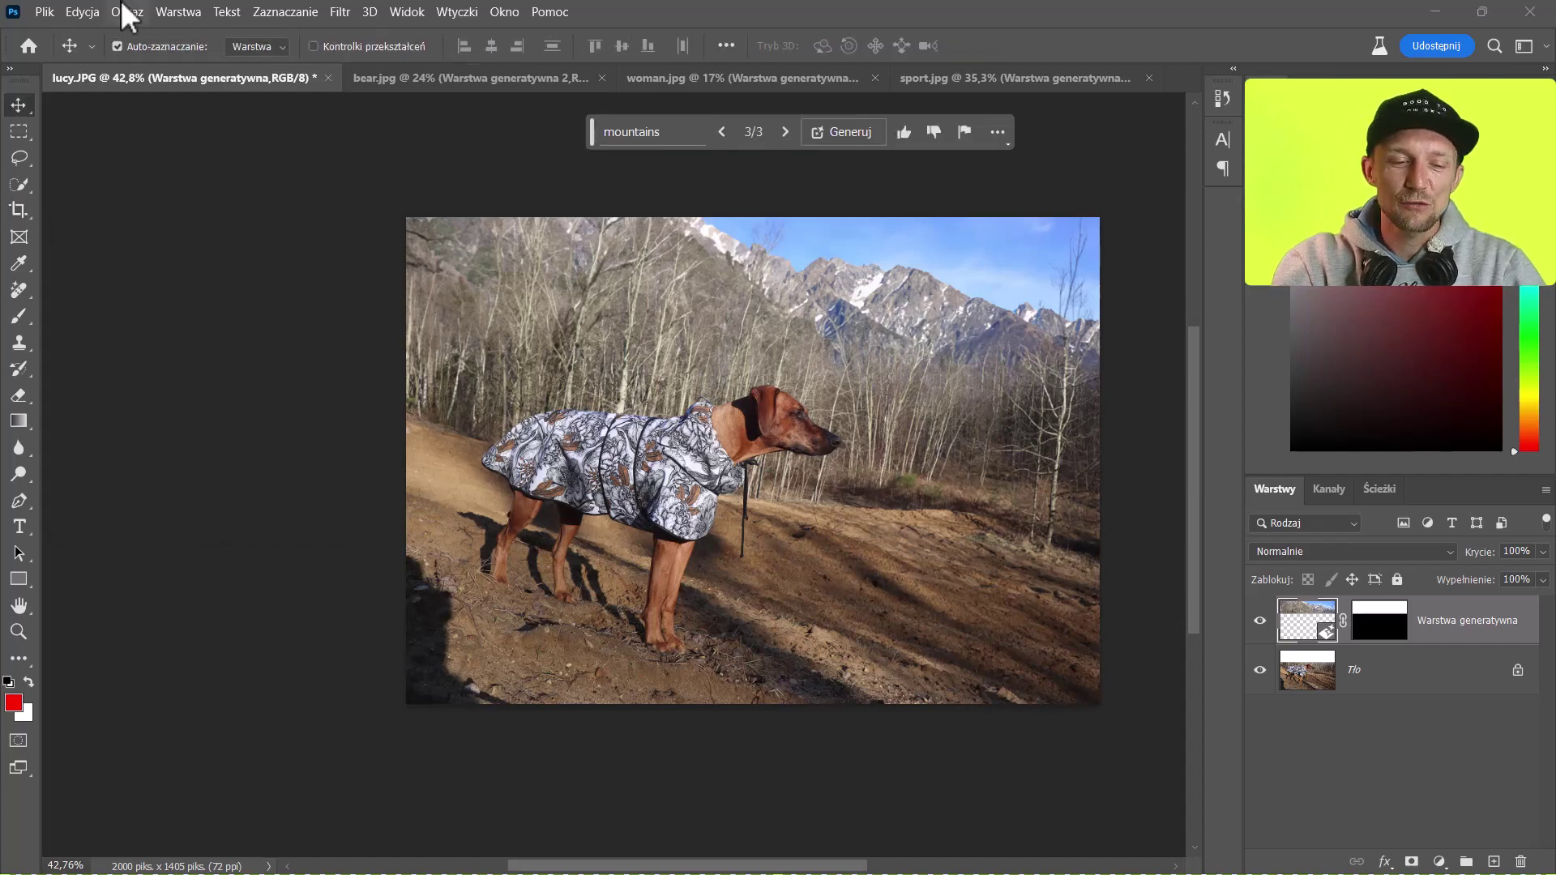
left_click(20, 211)
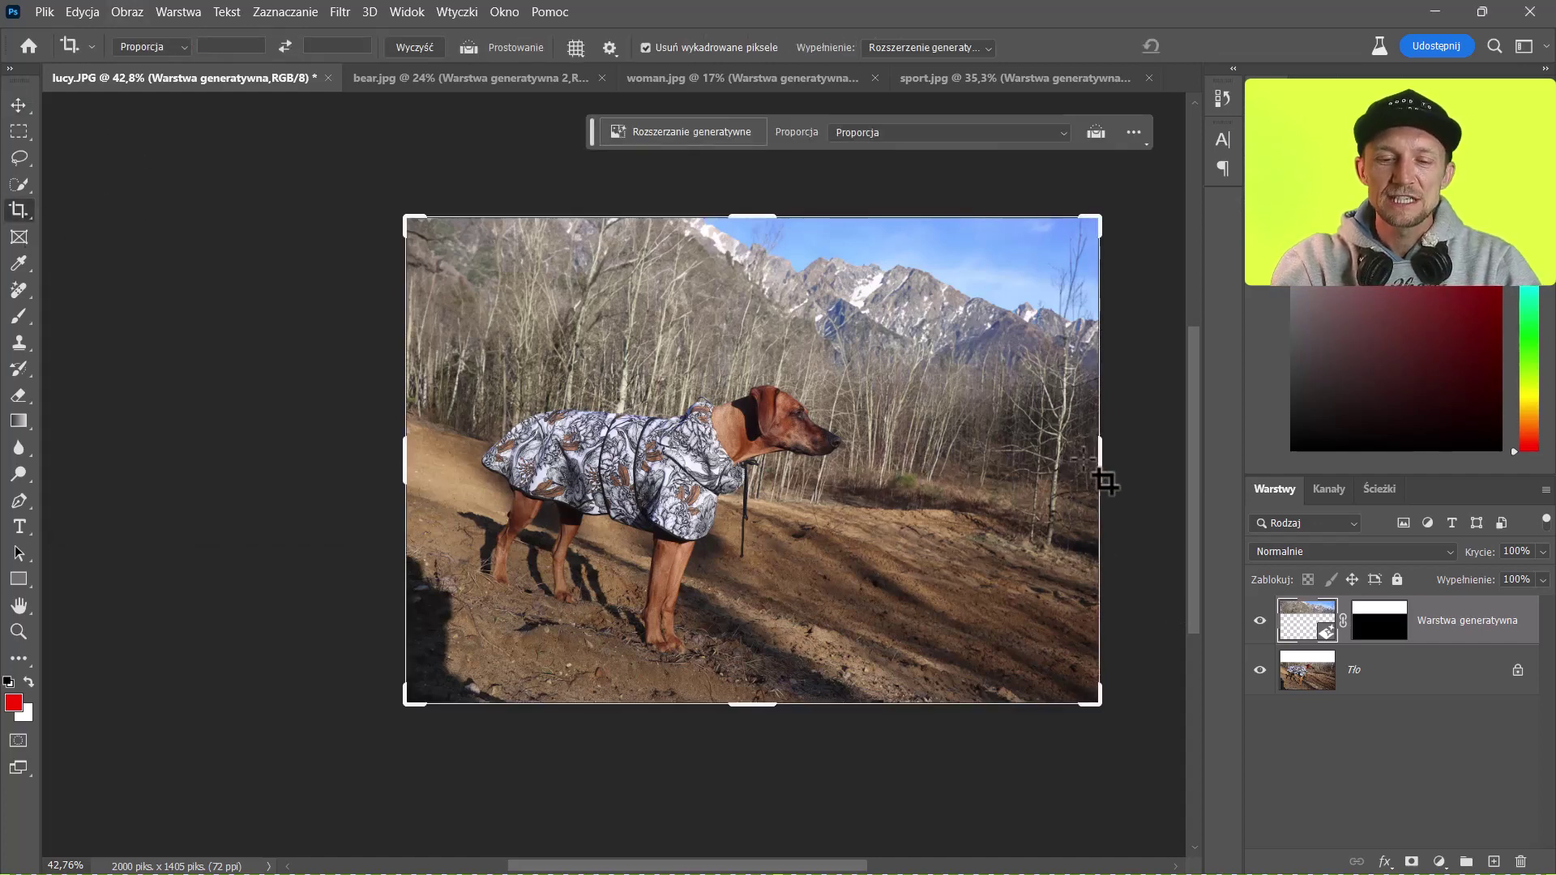
left_click(166, 47)
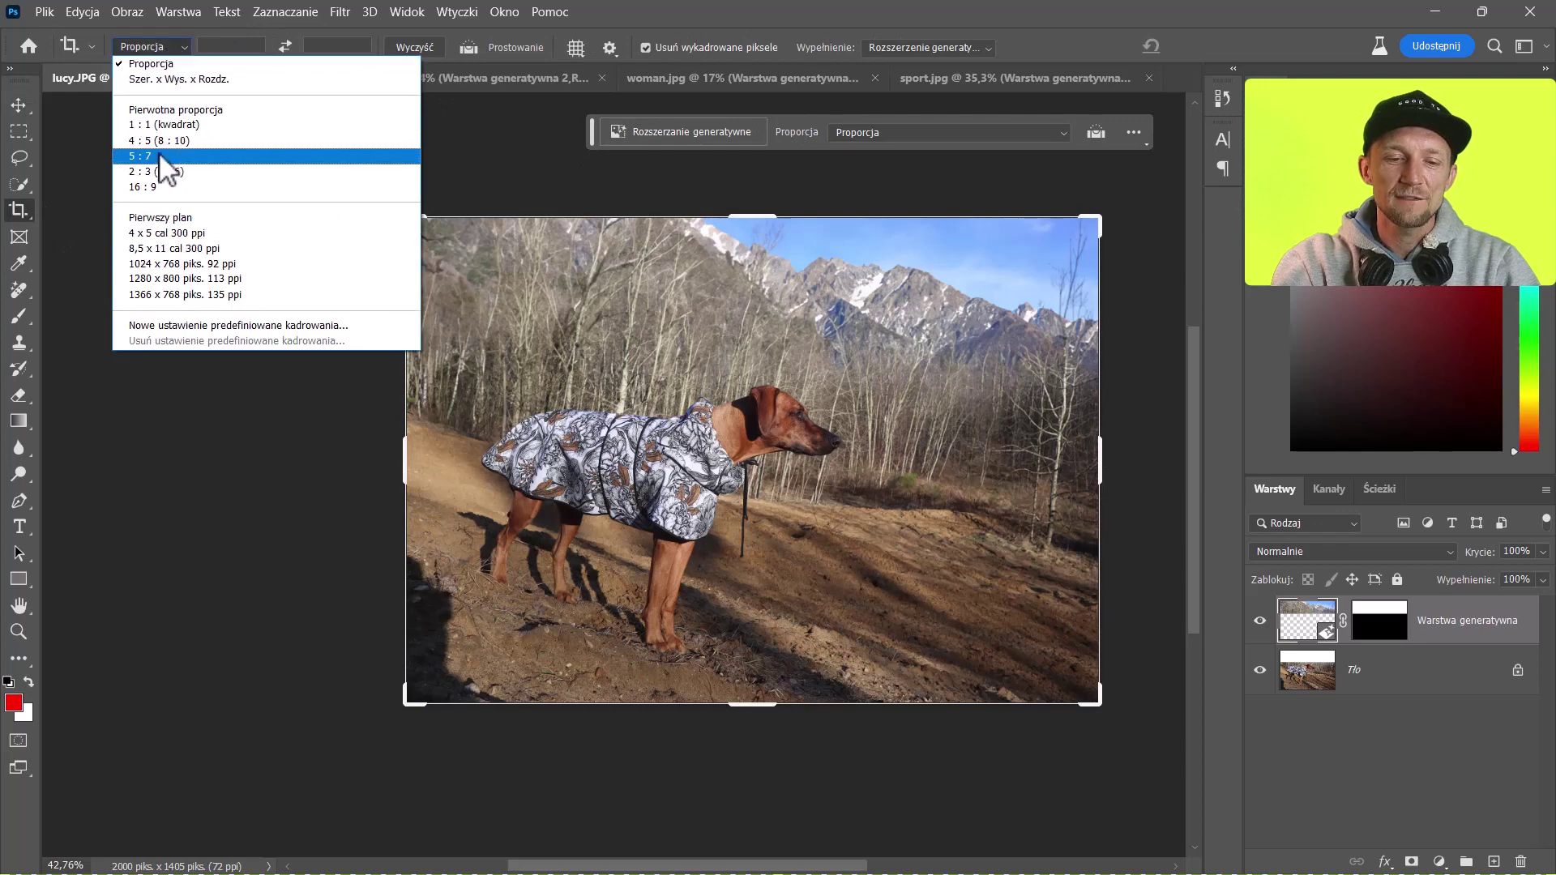
left_click(174, 141)
left_click_drag(855, 431, 1013, 441)
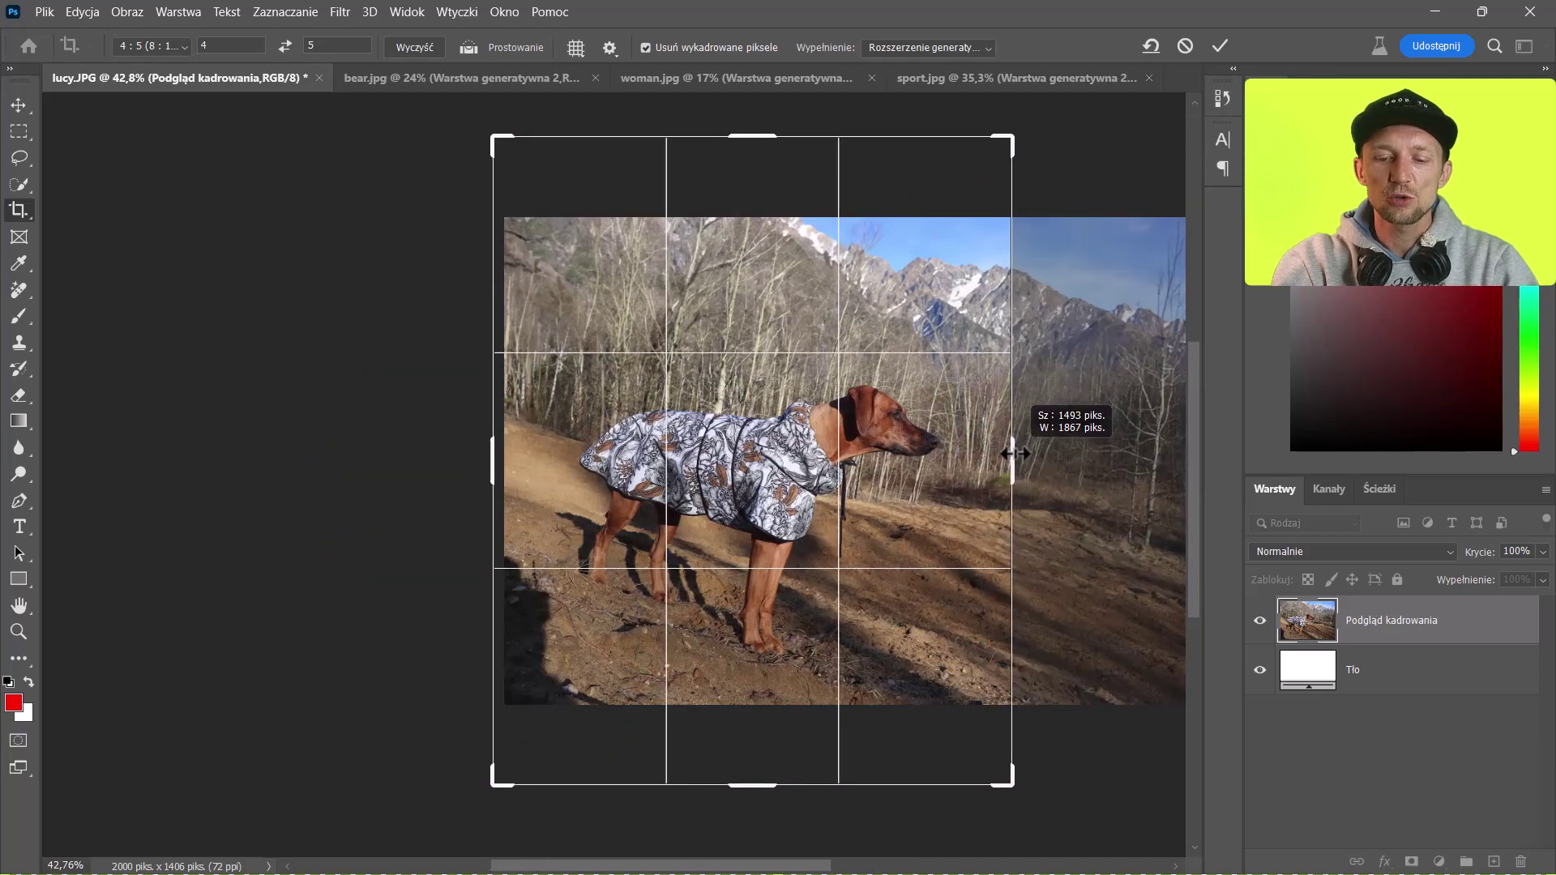
left_click_drag(1012, 442, 1018, 444)
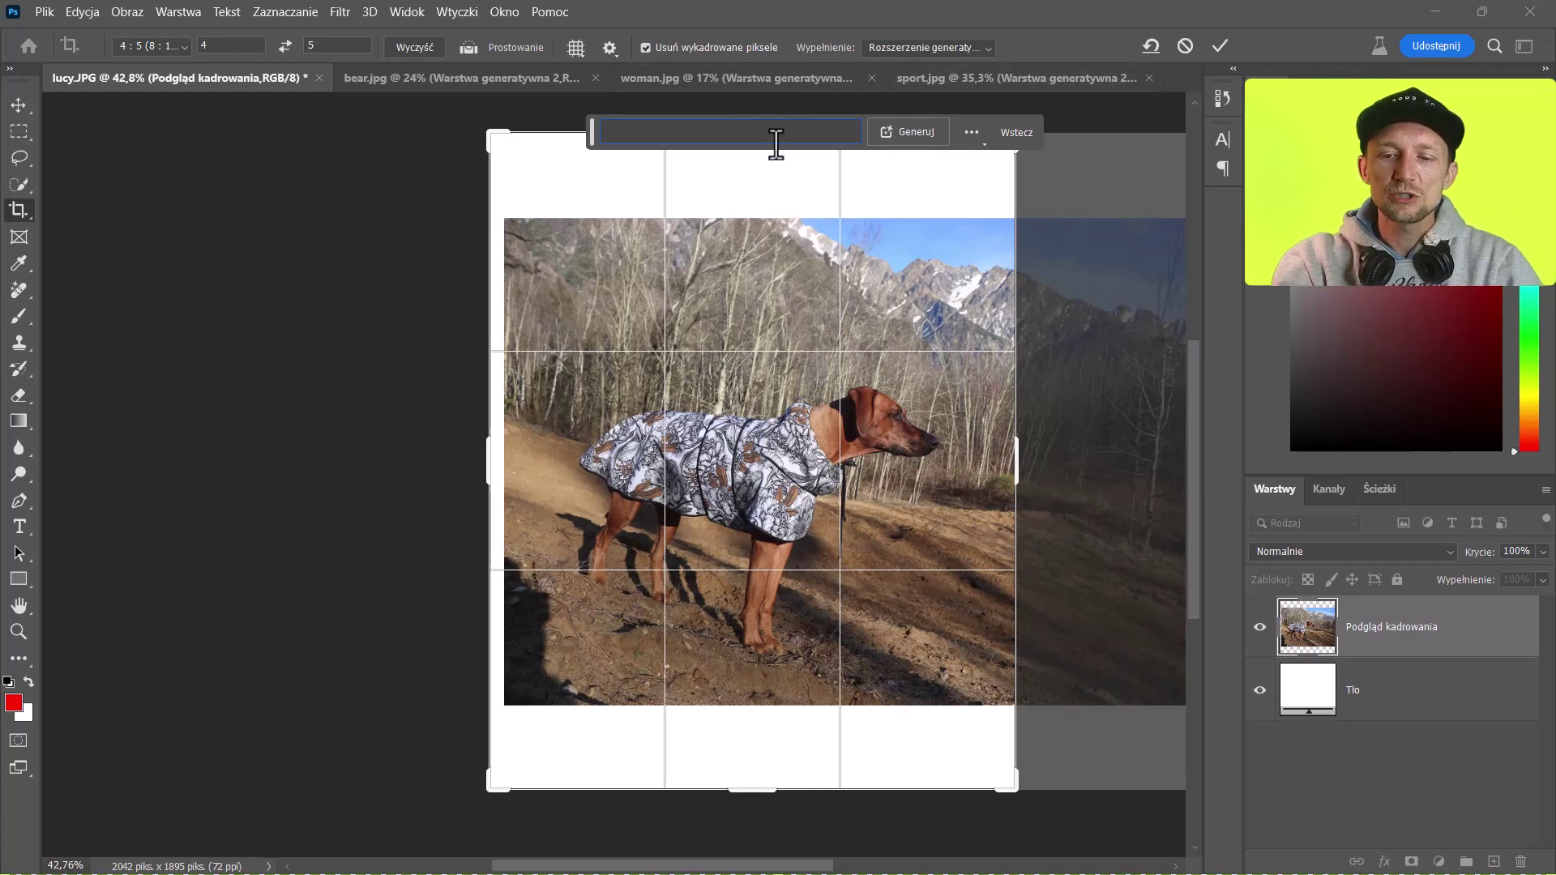
left_click(925, 130)
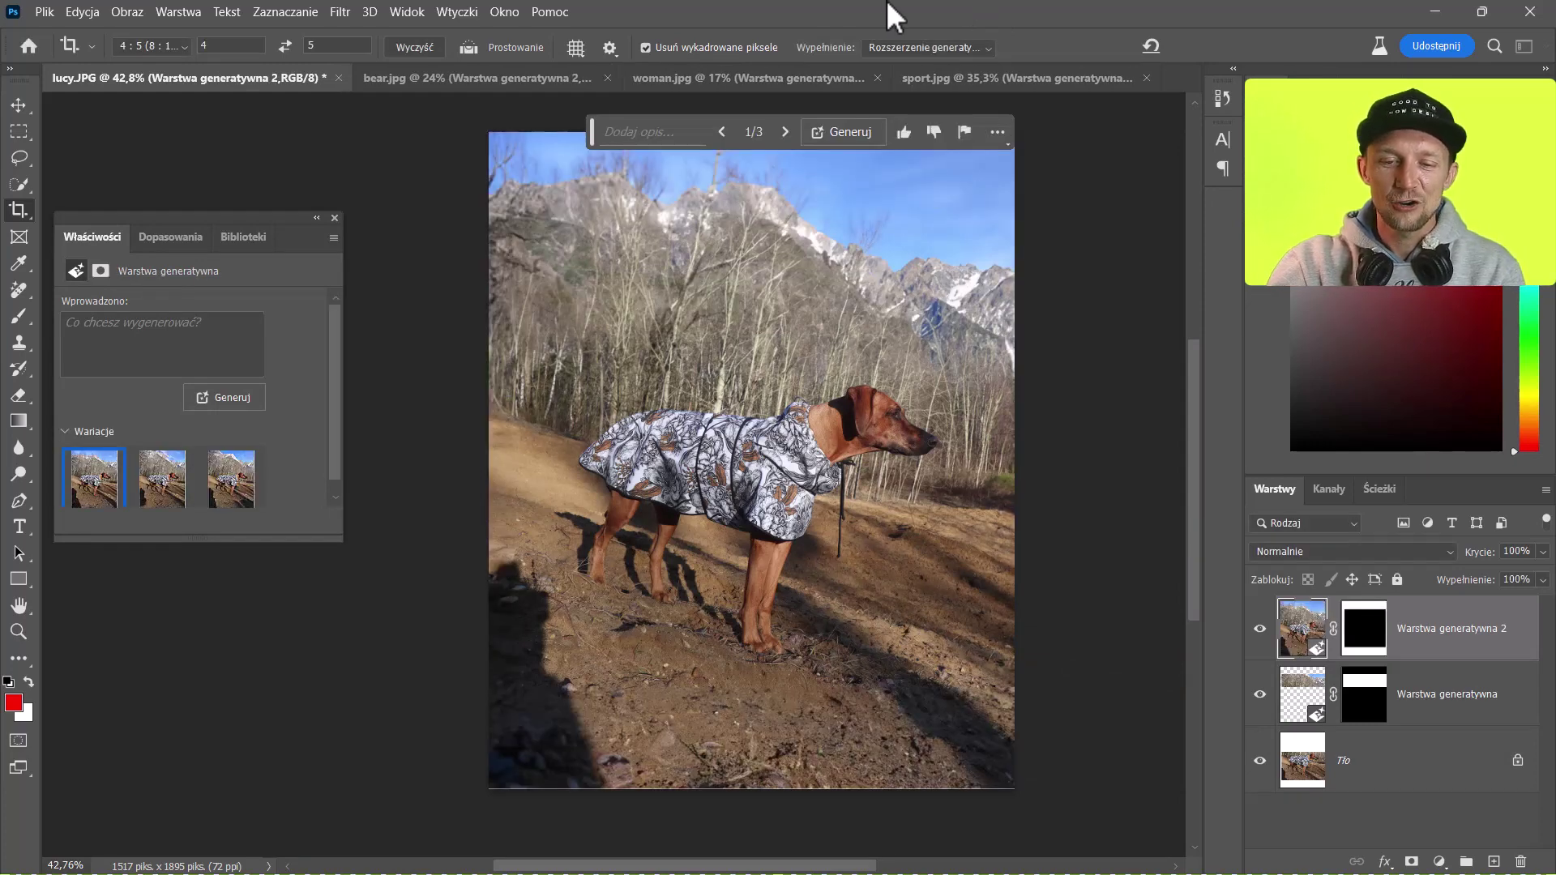
Step: Move the task bar aside, preview the second variation, then select the third
left_click_drag(592, 132, 62, 129)
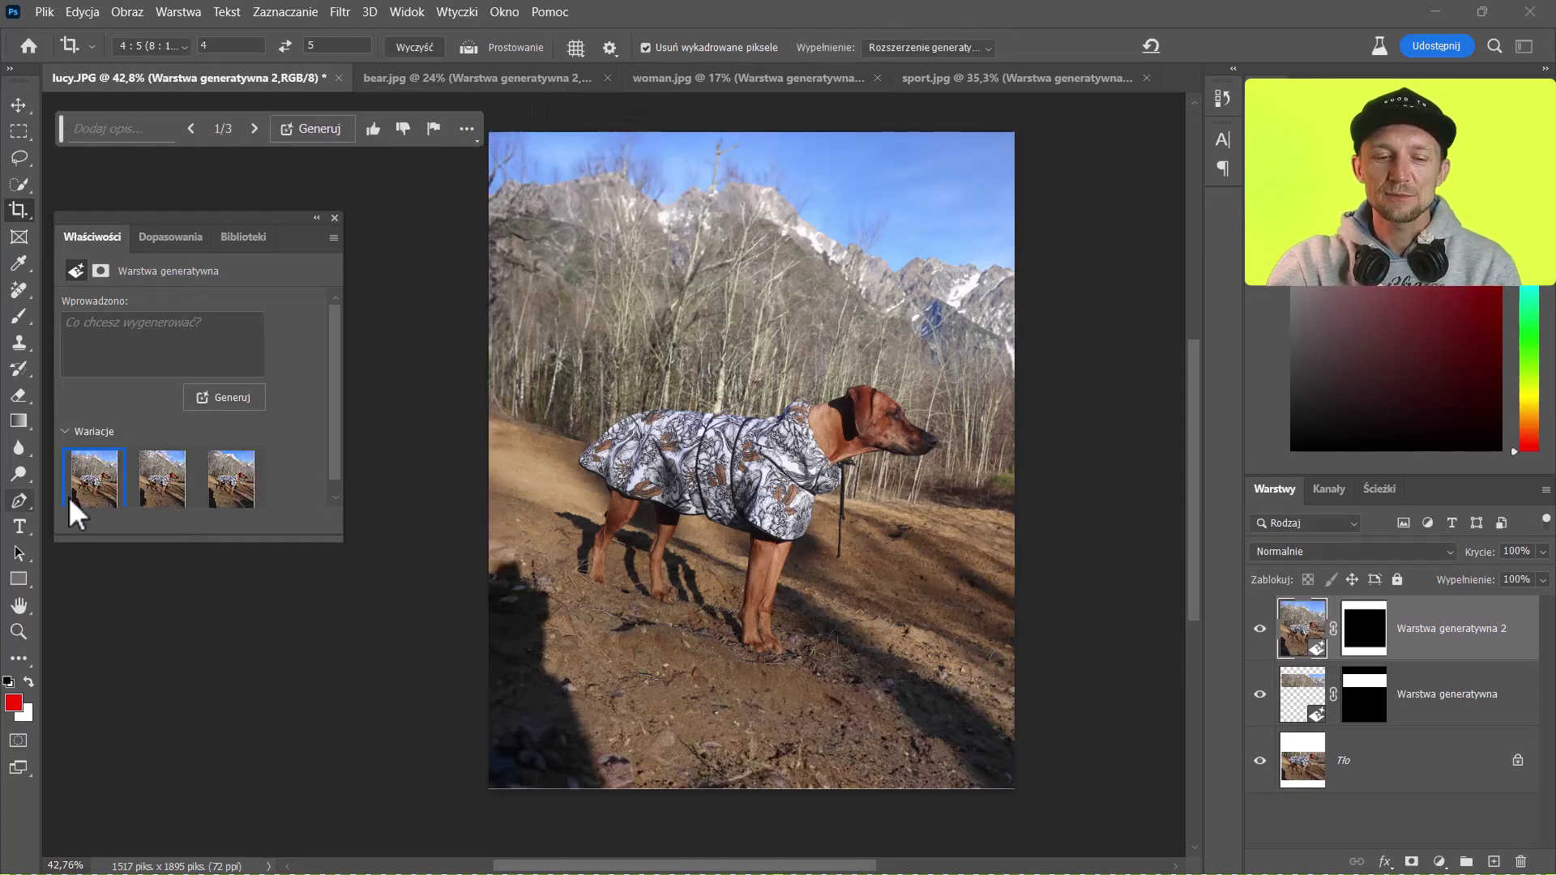
left_click(160, 486)
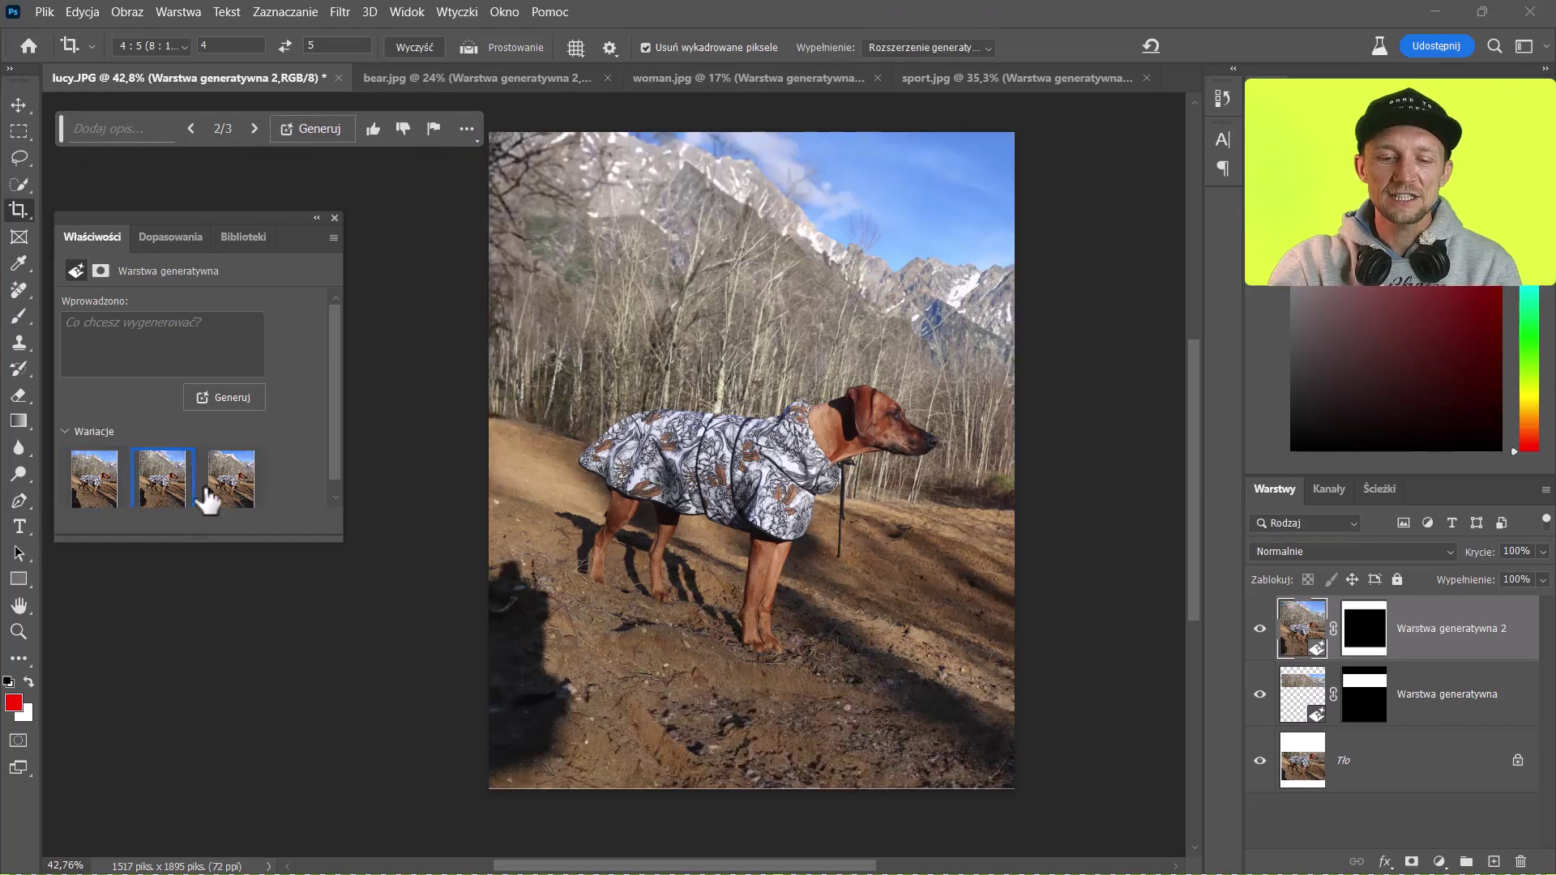
left_click(226, 500)
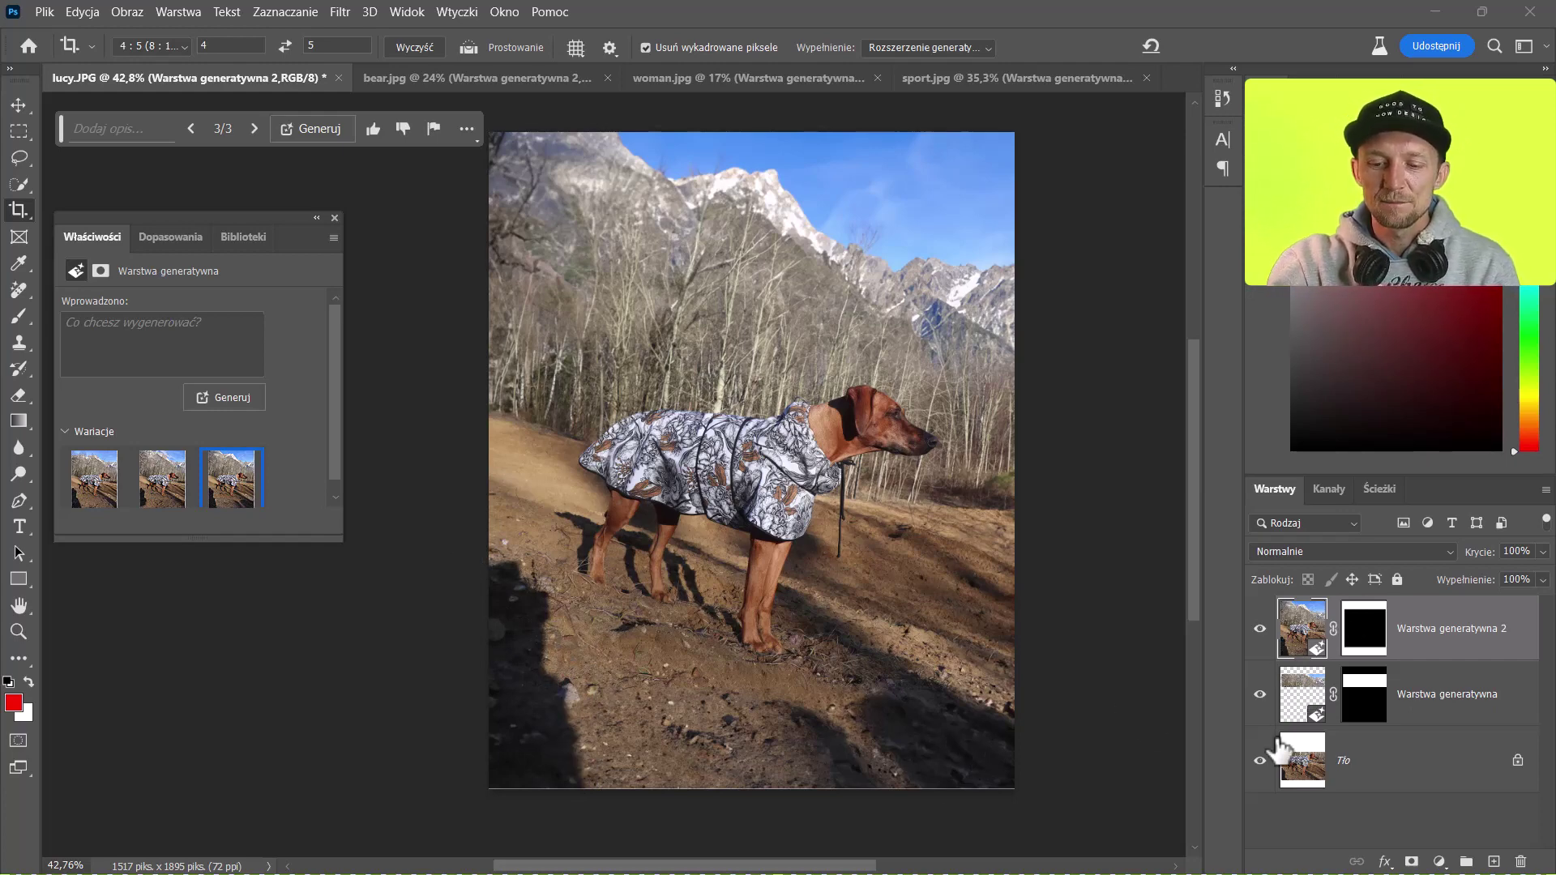
left_click(1259, 694)
left_click(1259, 628)
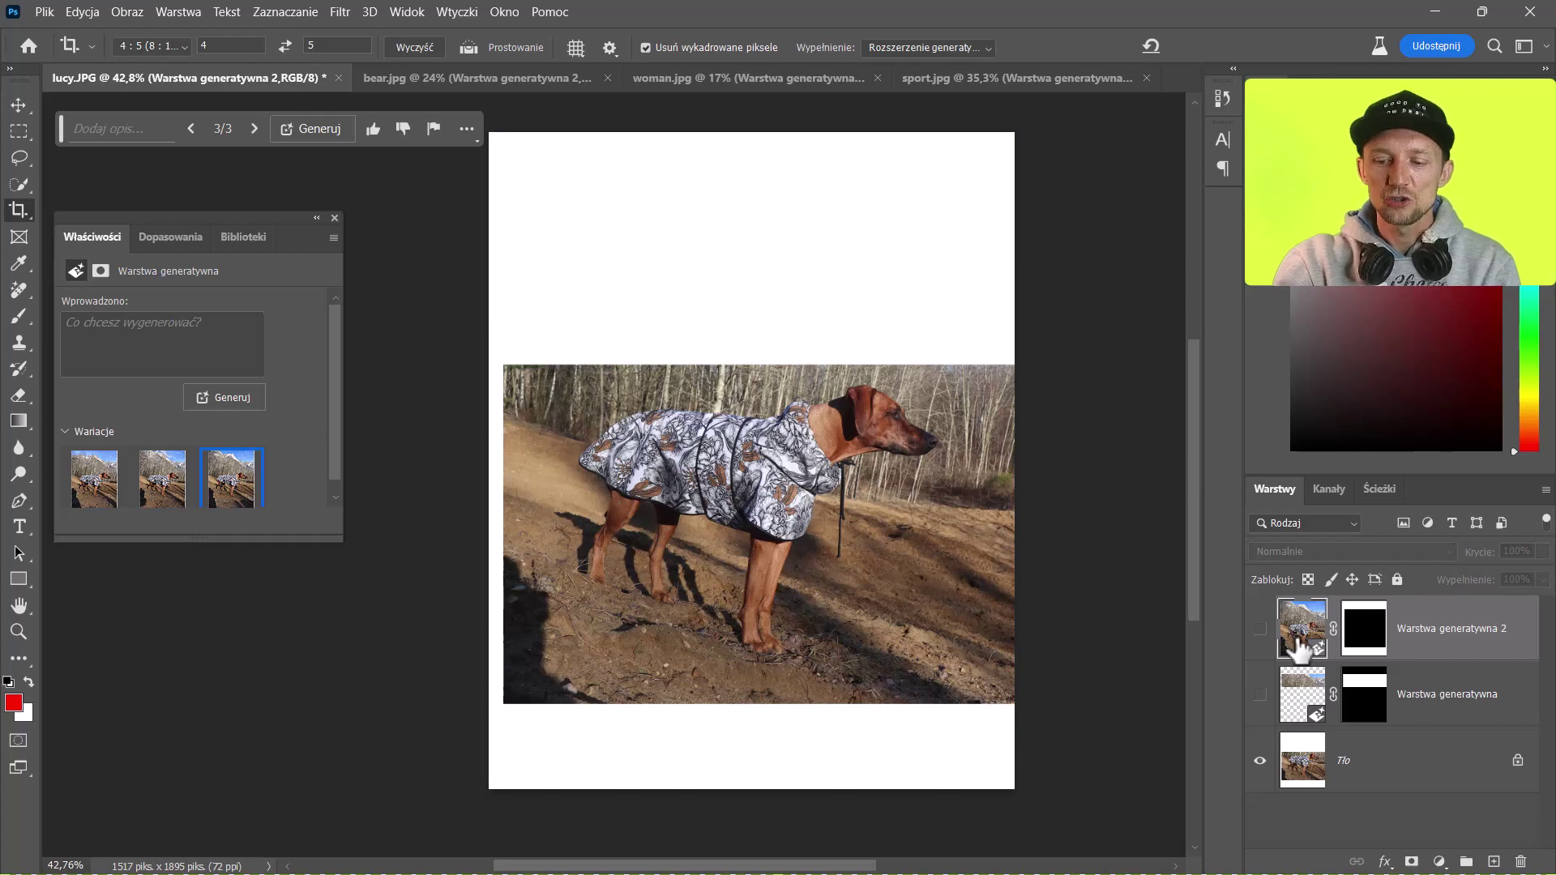
left_click(1259, 694)
left_click(1259, 628)
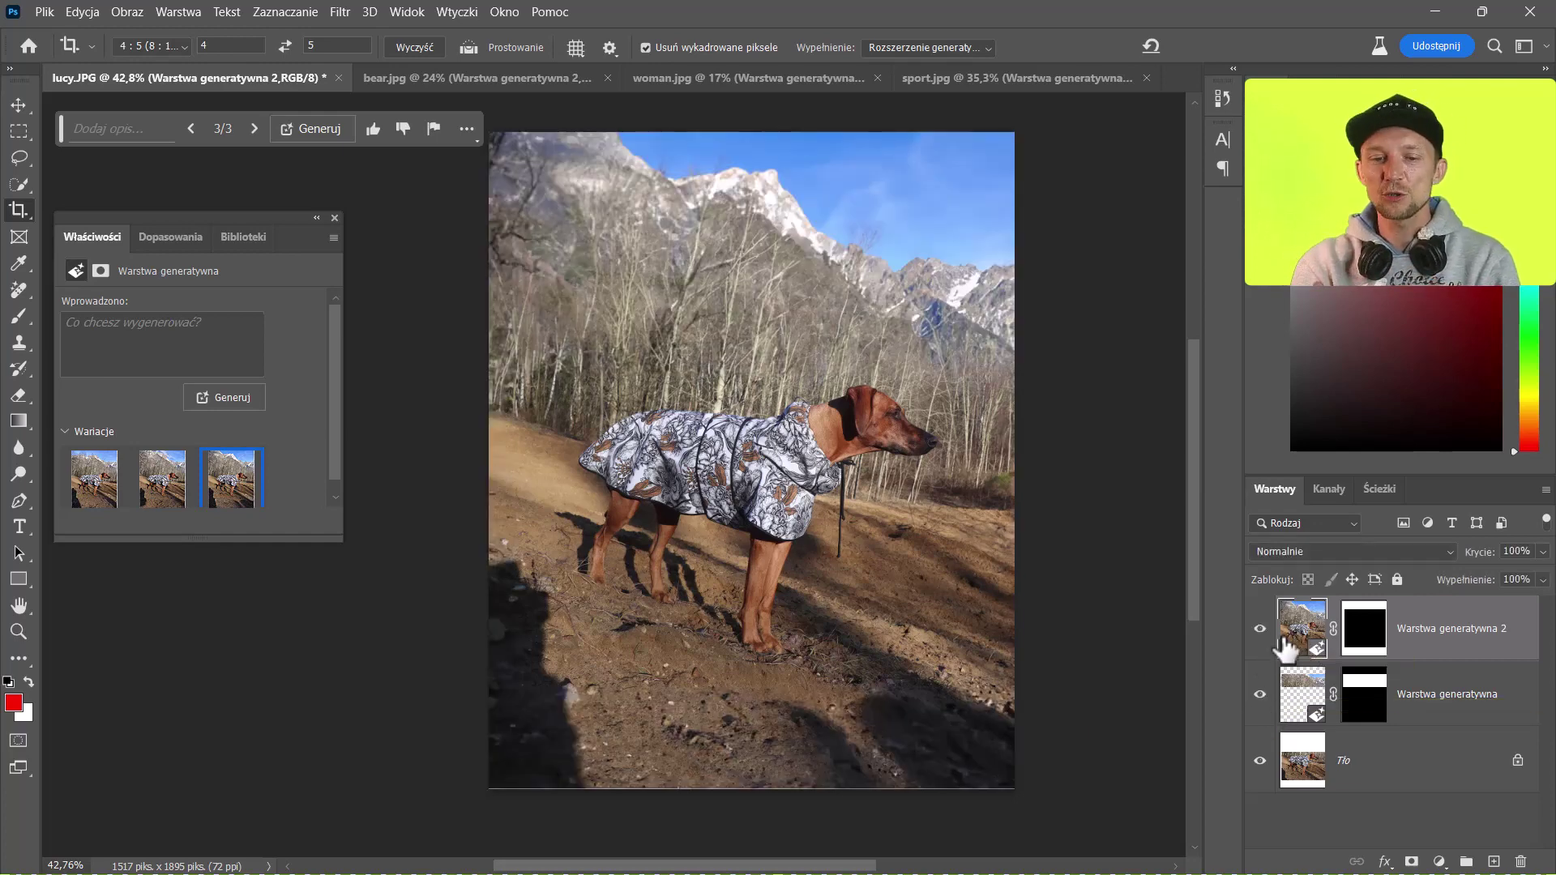